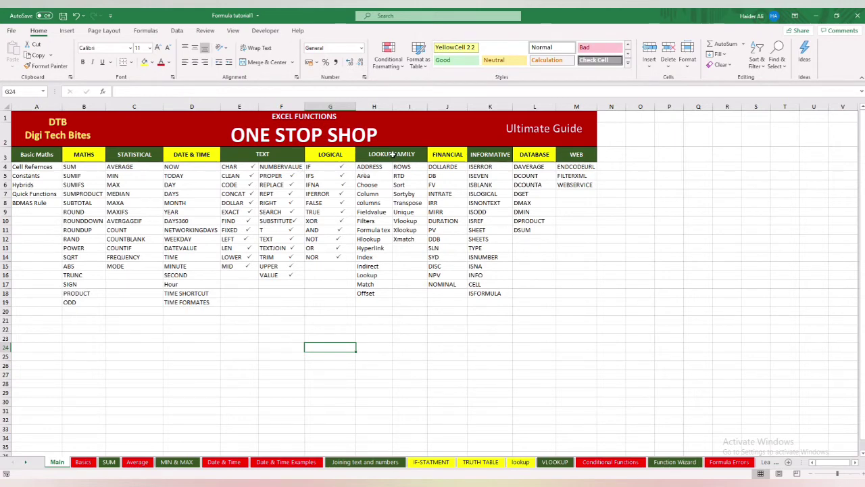
Highlight the LOOKUP FAMILY, TEXT, LOGICAL and MATHS/STATISTICAL lists on Main, then go to the lookup sheet.
{"action": "left_click_drag", "start_coordinate": [392, 156], "coordinate": [390, 297]}
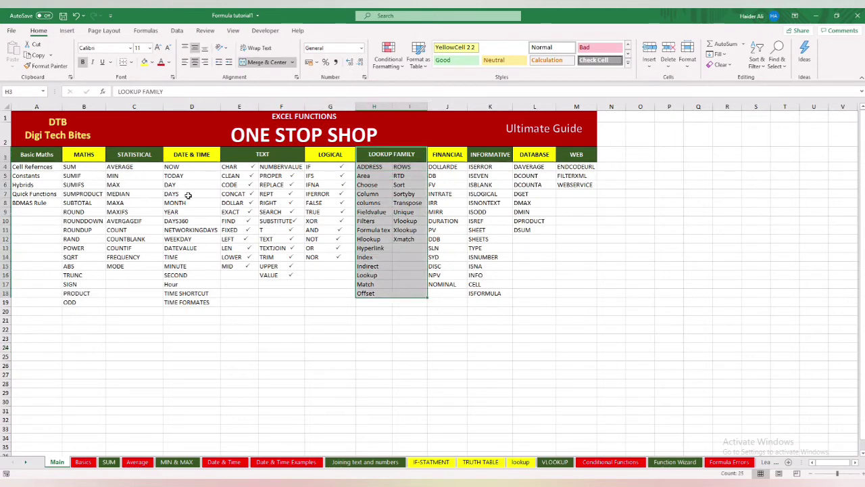
{"action": "left_click_drag", "start_coordinate": [262, 162], "coordinate": [273, 303]}
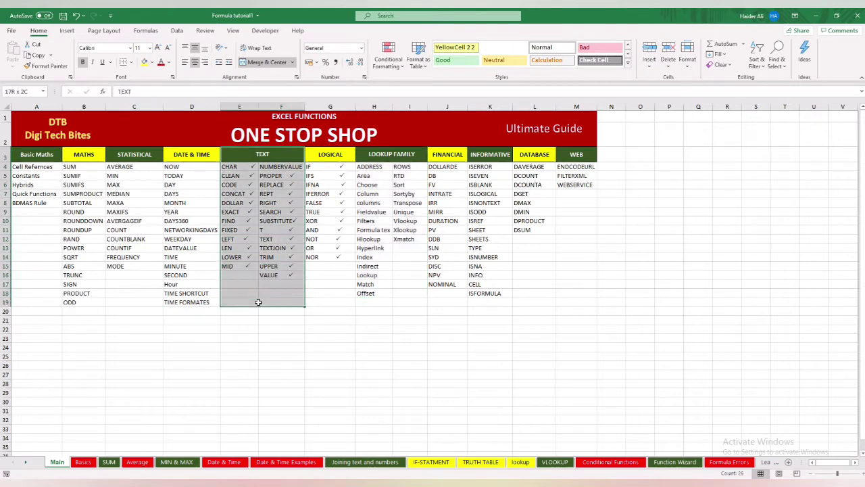
{"action": "left_click_drag", "start_coordinate": [329, 157], "coordinate": [334, 275]}
{"action": "left_click_drag", "start_coordinate": [82, 167], "coordinate": [133, 300]}
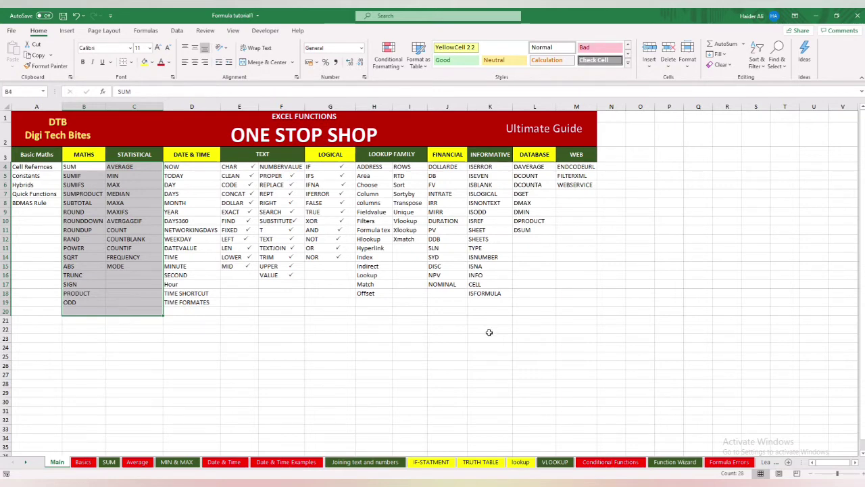
{"action": "left_click", "coordinate": [520, 462]}
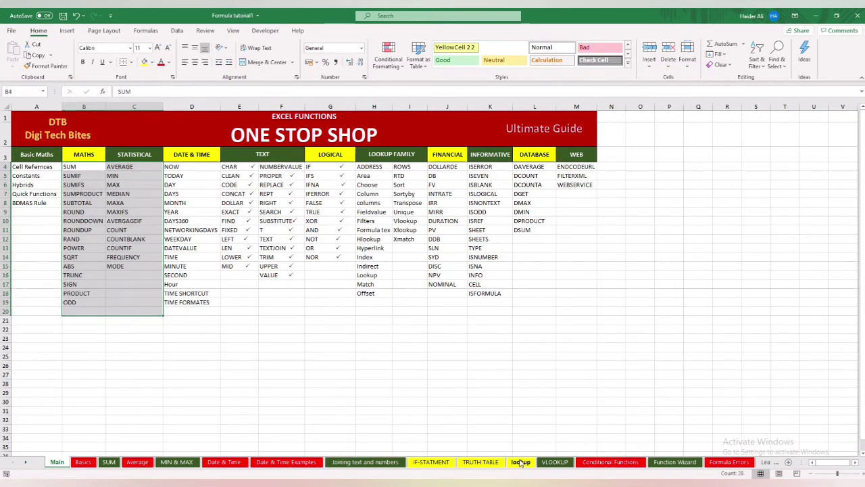
{"action": "left_click", "coordinate": [411, 309]}
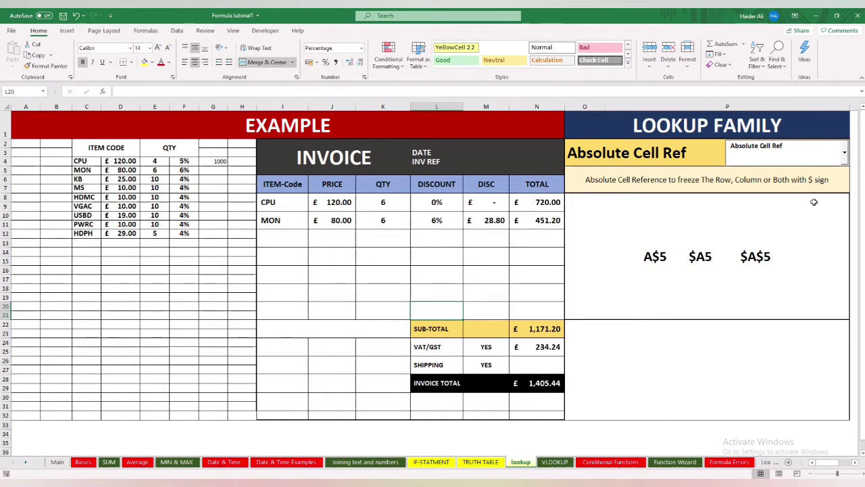
{"action": "left_click", "coordinate": [845, 154]}
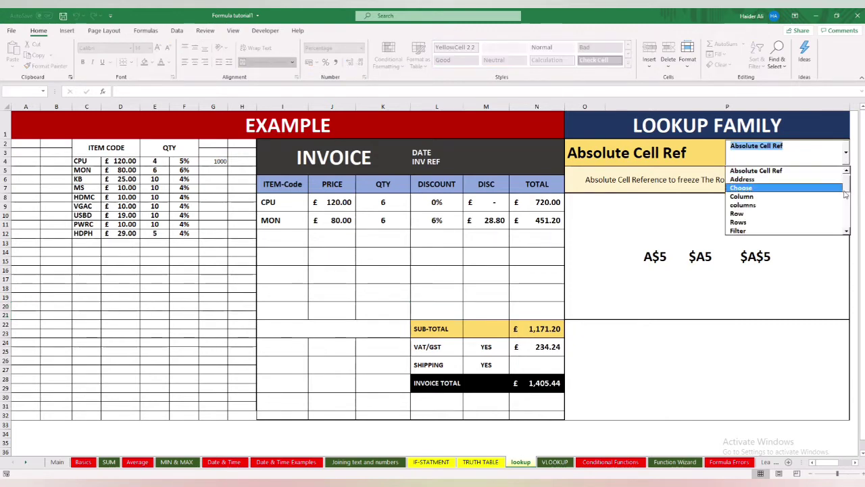
{"action": "scroll", "coordinate": [845, 187], "scroll_direction": "up", "scroll_amount": 1}
{"action": "scroll", "coordinate": [838, 182], "scroll_direction": "down", "scroll_amount": 2}
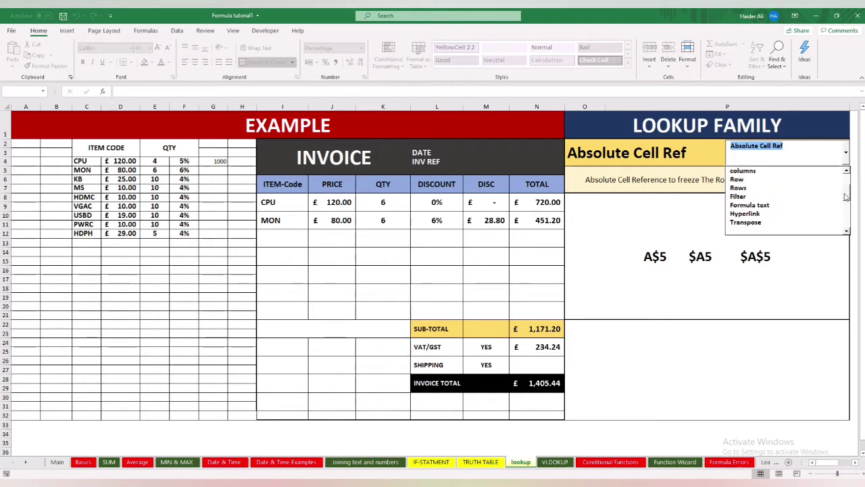
{"action": "scroll", "coordinate": [821, 176], "scroll_direction": "up", "scroll_amount": 2}
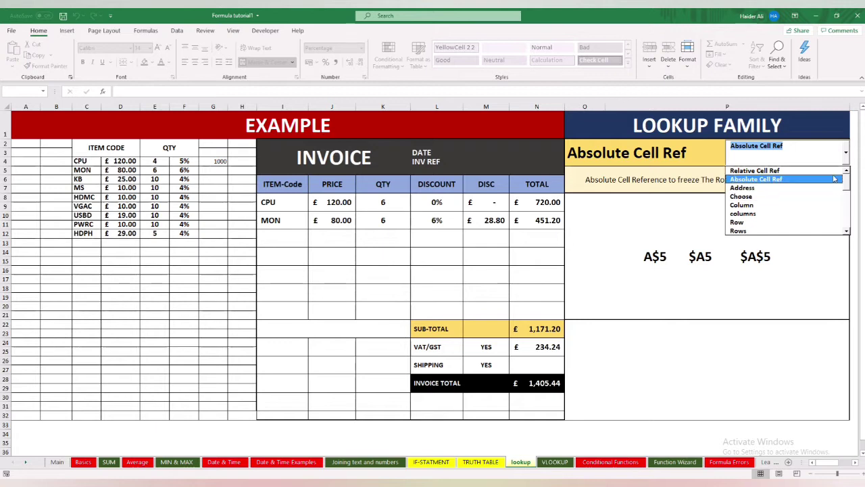
{"action": "scroll", "coordinate": [845, 190], "scroll_direction": "down", "scroll_amount": 2}
{"action": "scroll", "coordinate": [845, 190], "scroll_direction": "down", "scroll_amount": 5}
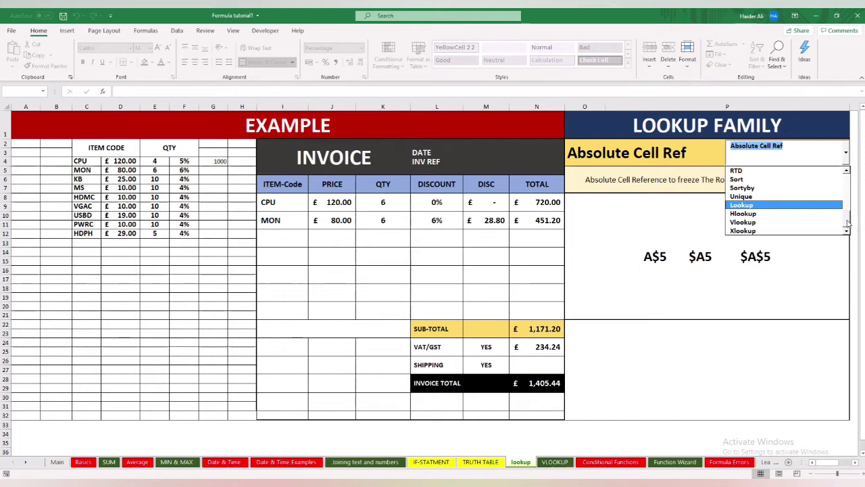
{"action": "left_click_drag", "start_coordinate": [848, 223], "coordinate": [844, 172]}
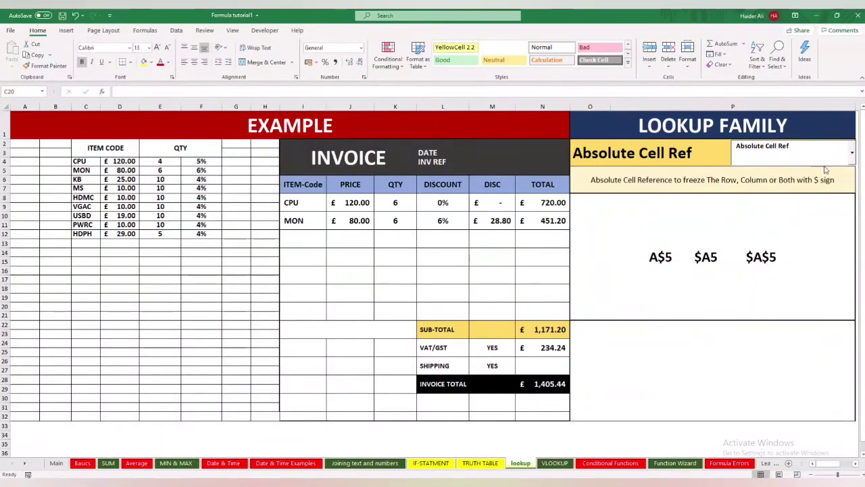
Switch the lookup topic to Relative Cell Ref, then Absolute Cell Ref, then back to Relative Cell Ref.
{"action": "left_click", "coordinate": [853, 161]}
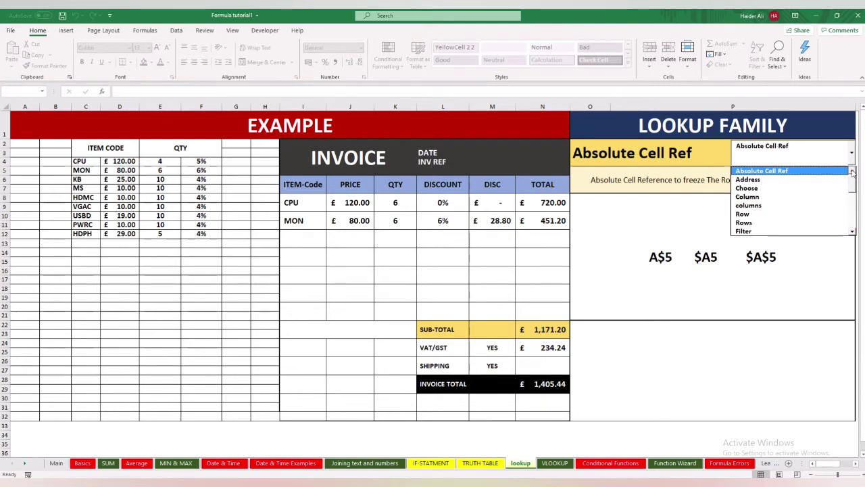
{"action": "left_click", "coordinate": [853, 172]}
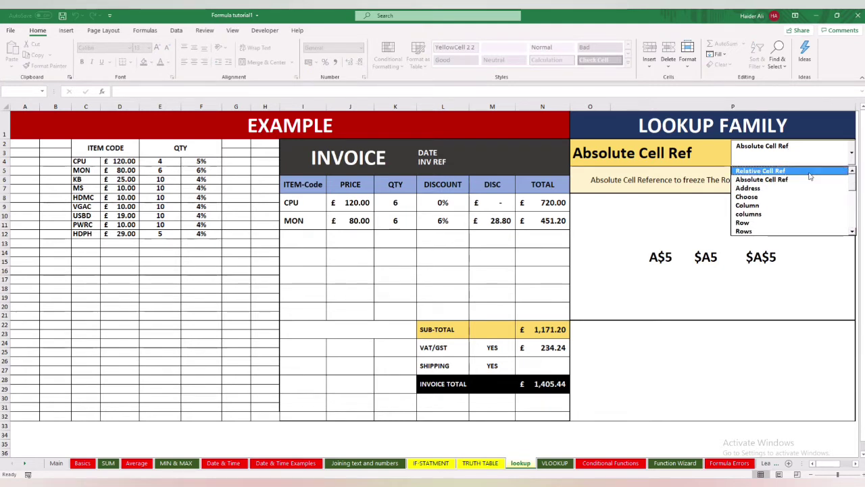
{"action": "left_click", "coordinate": [761, 171]}
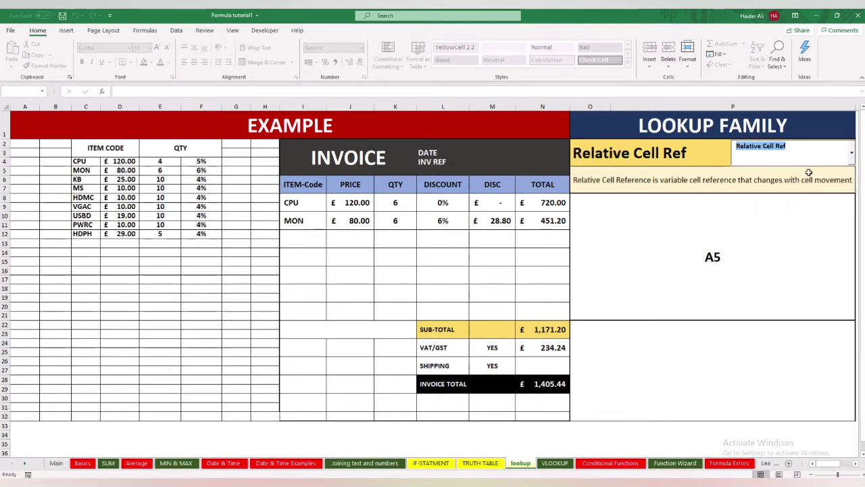
{"action": "left_click", "coordinate": [850, 154]}
{"action": "left_click", "coordinate": [826, 177]}
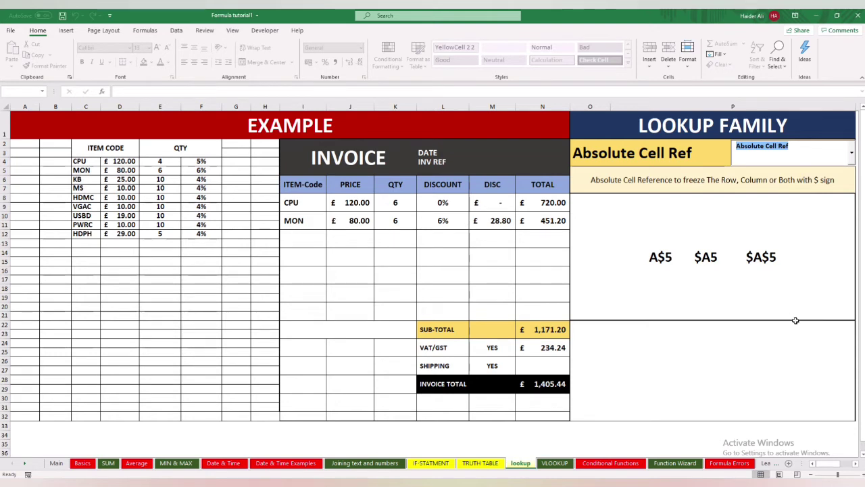
{"action": "left_click", "coordinate": [850, 153]}
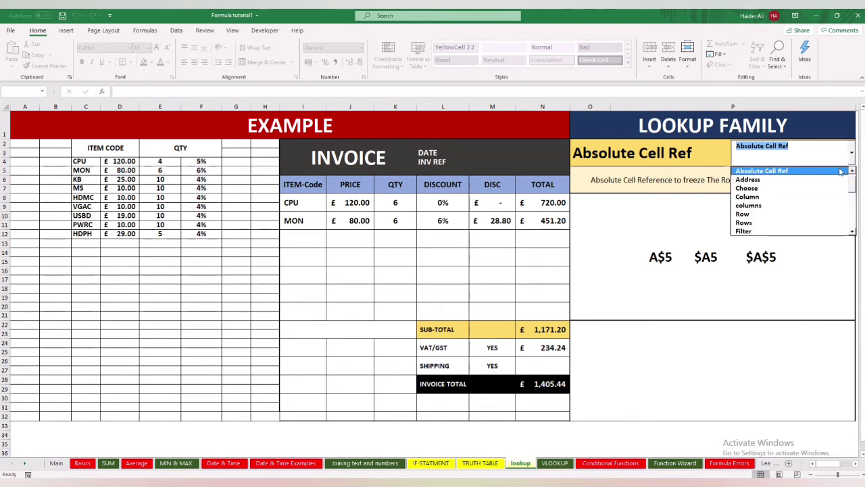
{"action": "scroll", "coordinate": [847, 177], "scroll_direction": "up", "scroll_amount": 1}
{"action": "left_click", "coordinate": [762, 170]}
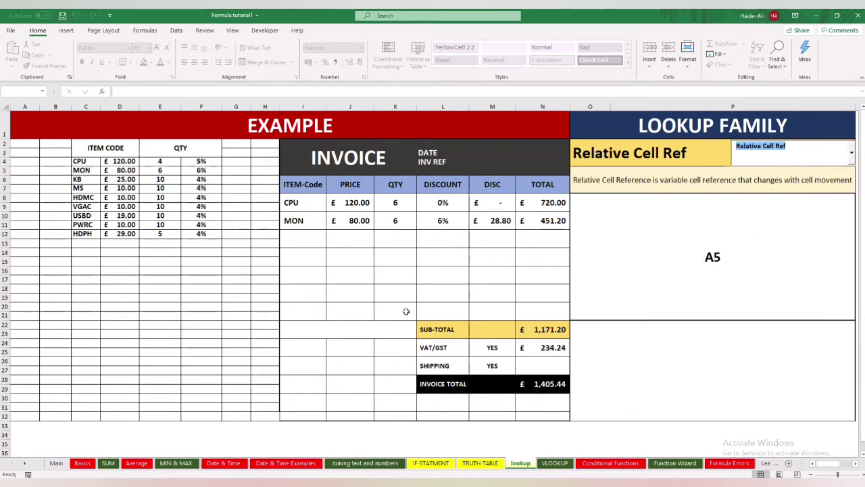
{"action": "left_click", "coordinate": [90, 297]}
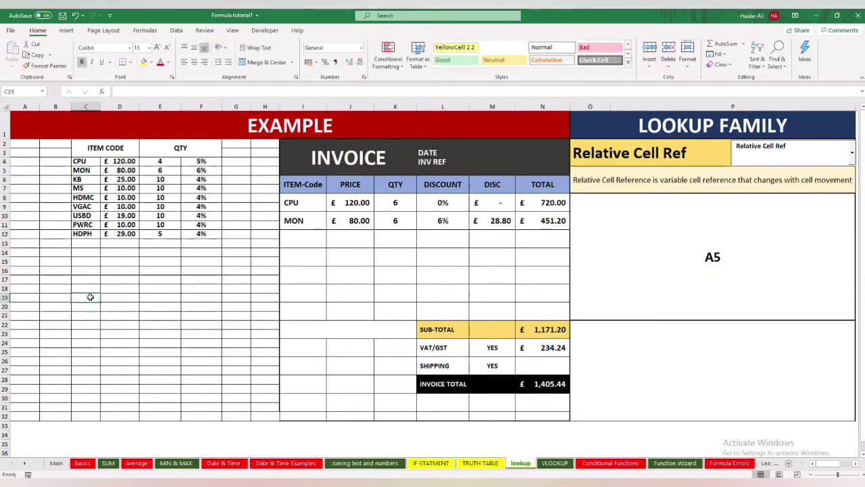
Add an Employee heading in C19 with employees A to F listed below it.
{"action": "key", "text": "Up"}
{"action": "key", "text": "Up"}
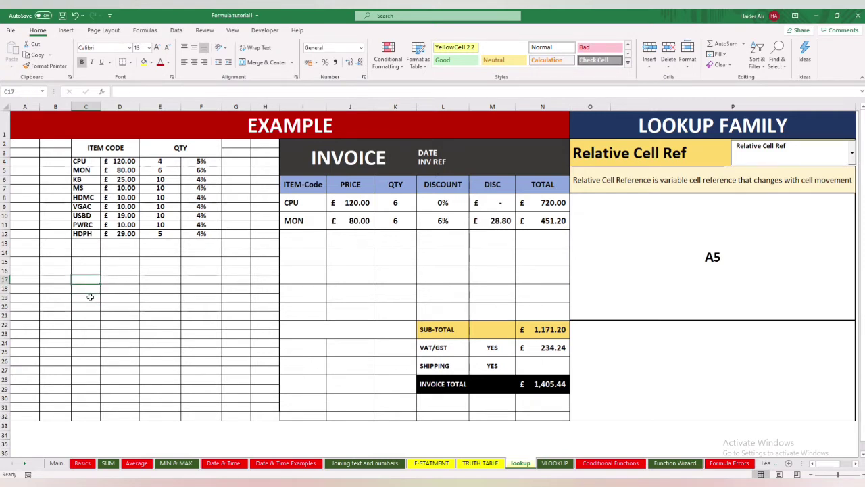
{"action": "key", "text": "Down"}
{"action": "key", "text": "Down"}
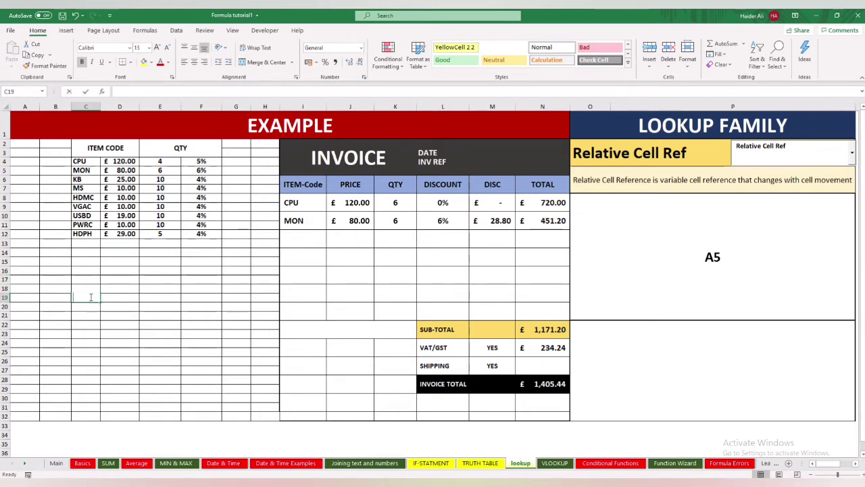
{"action": "type", "text": "Employee"}
{"action": "key", "text": "Return"}
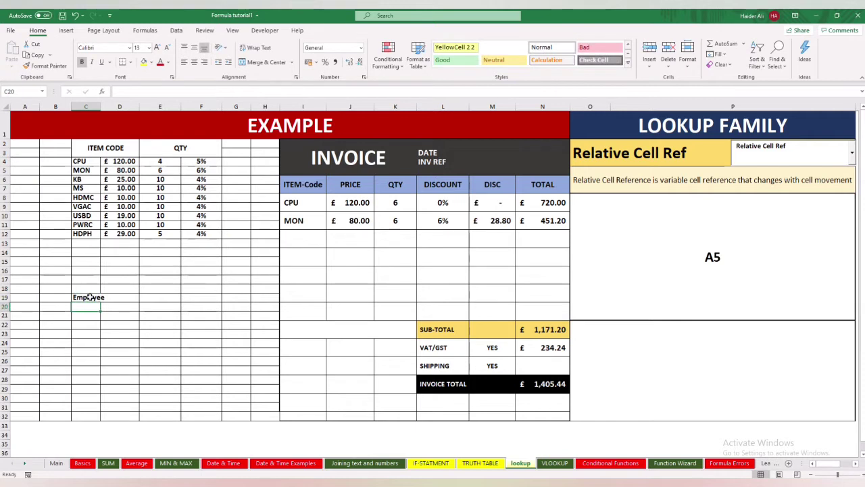
{"action": "key", "text": "Down"}
{"action": "type", "text": "A"}
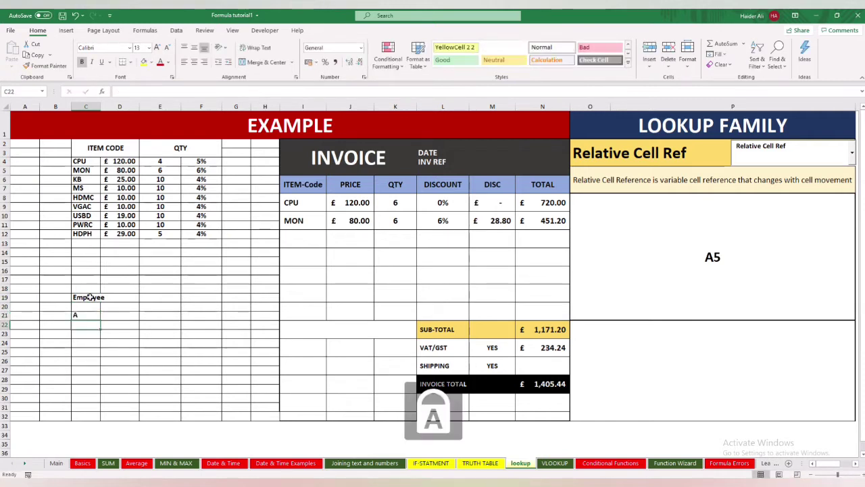
{"action": "key", "text": "Return"}
{"action": "type", "text": "B"}
{"action": "key", "text": "Return"}
{"action": "type", "text": "C"}
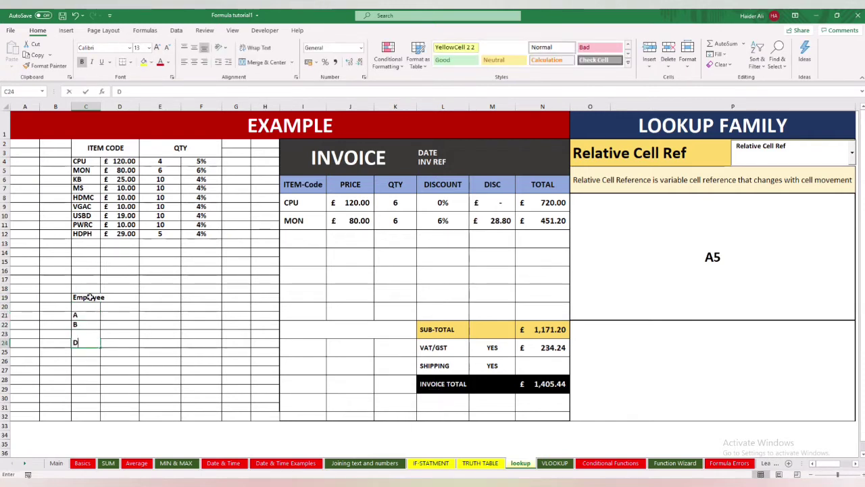
{"action": "key", "text": "Return"}
{"action": "type", "text": "D"}
{"action": "key", "text": "Return"}
{"action": "type", "text": "E"}
{"action": "key", "text": "Return"}
{"action": "type", "text": "F"}
{"action": "key", "text": "Return"}
{"action": "key", "text": "Up"}
{"action": "key", "text": "Up"}
{"action": "key", "text": "Up"}
{"action": "key", "text": "Up"}
{"action": "key", "text": "Up"}
{"action": "key", "text": "Up"}
{"action": "key", "text": "Up"}
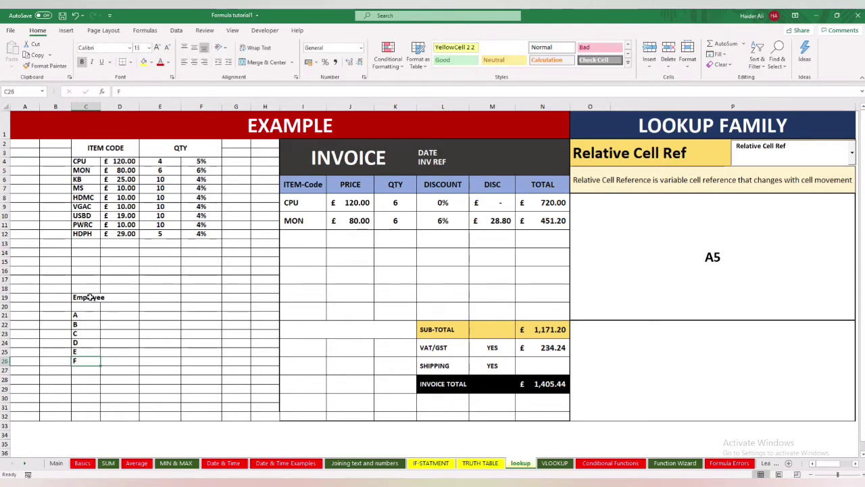
{"action": "key", "text": "Up"}
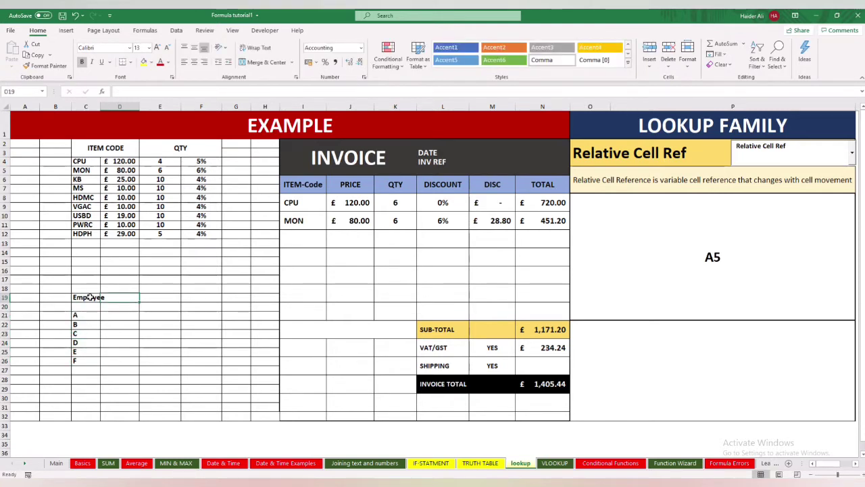
Add an HW heading in D19 and enter hours 20, 25, 30, 25, 37 and 30.
{"action": "type", "text": "h"}
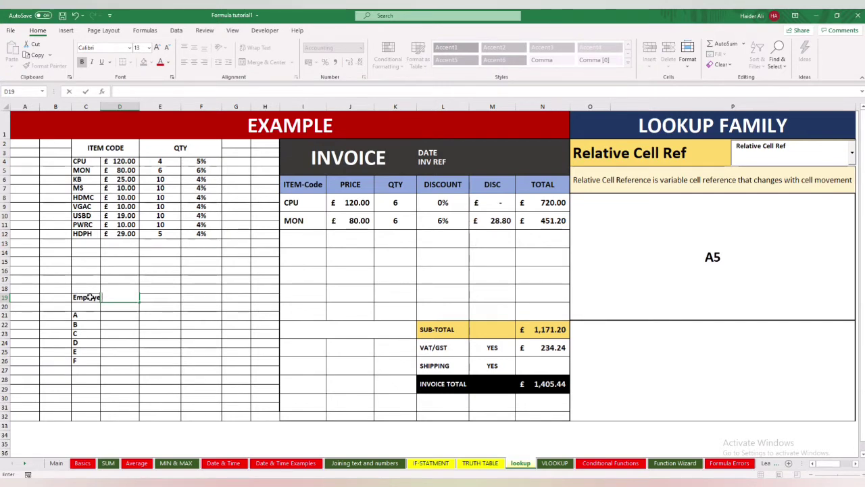
{"action": "type", "text": "hw"}
{"action": "key", "text": "ctrl+Return"}
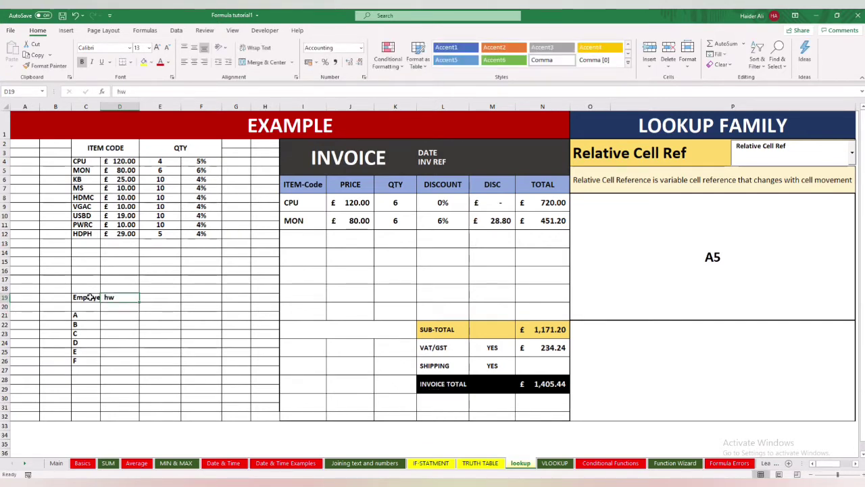
{"action": "key", "text": "Caps_Lock"}
{"action": "type", "text": "HW"}
{"action": "key", "text": "Return"}
{"action": "key", "text": "Return"}
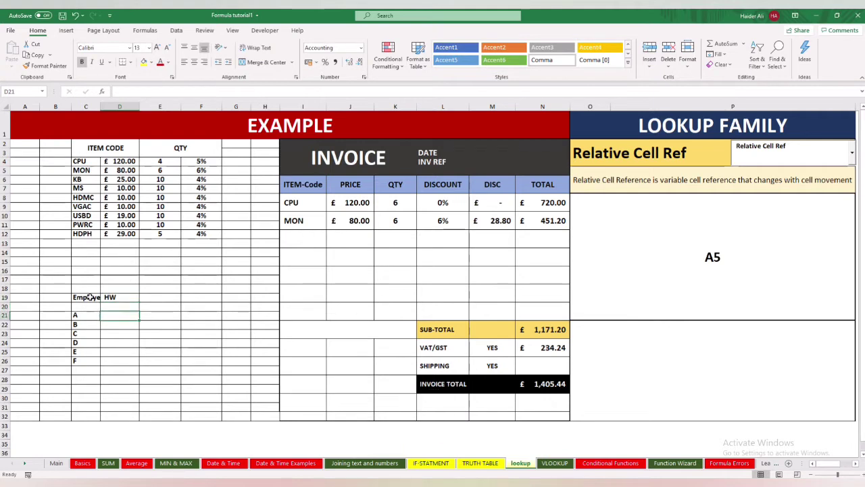
{"action": "type", "text": "20"}
{"action": "key", "text": "Return"}
{"action": "type", "text": "25"}
{"action": "key", "text": "Return"}
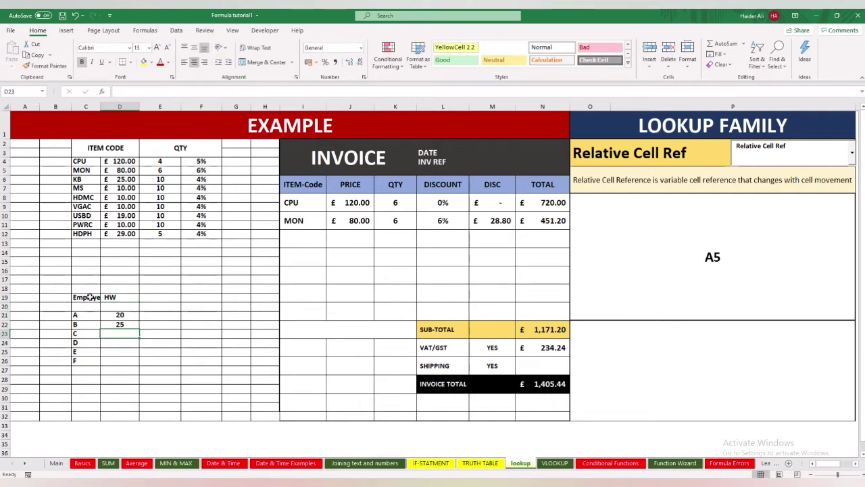
{"action": "type", "text": "30"}
{"action": "key", "text": "Return"}
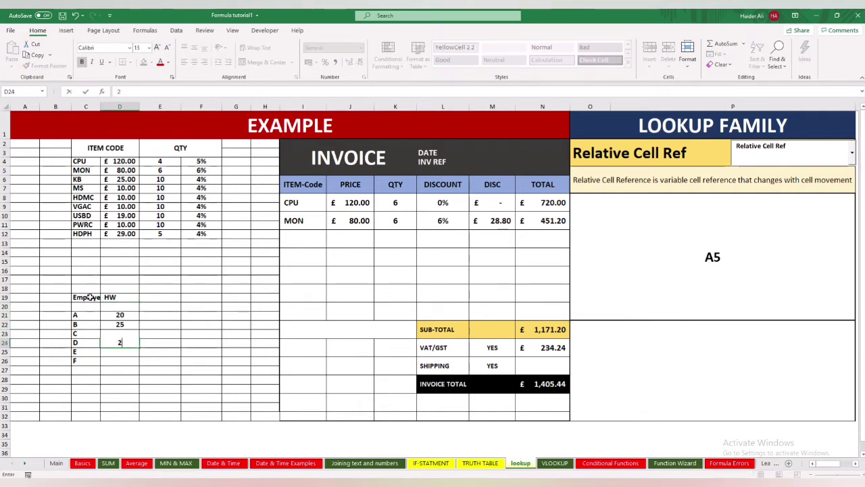
{"action": "key", "text": "Return"}
{"action": "type", "text": "37"}
{"action": "key", "text": "Return"}
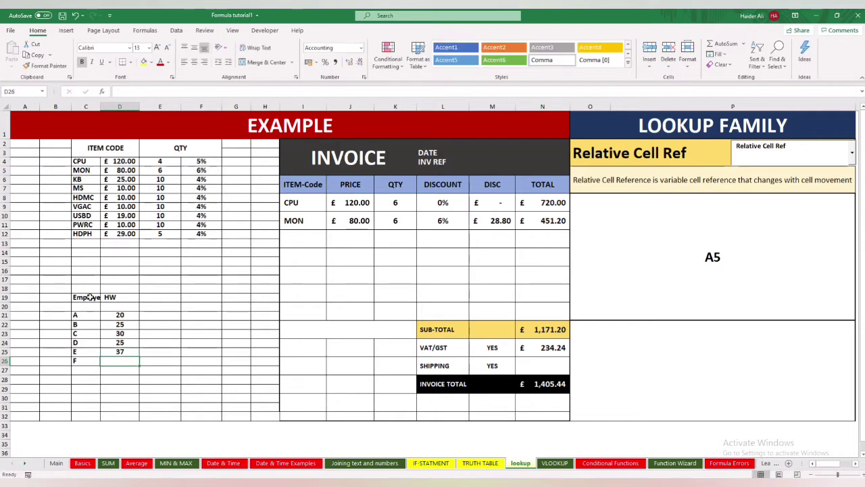
{"action": "type", "text": "30"}
{"action": "key", "text": "Return"}
Copy D25's plain number format onto D26 so employee F's hours read 30.
{"action": "left_click", "coordinate": [115, 351]}
{"action": "left_click", "coordinate": [49, 65]}
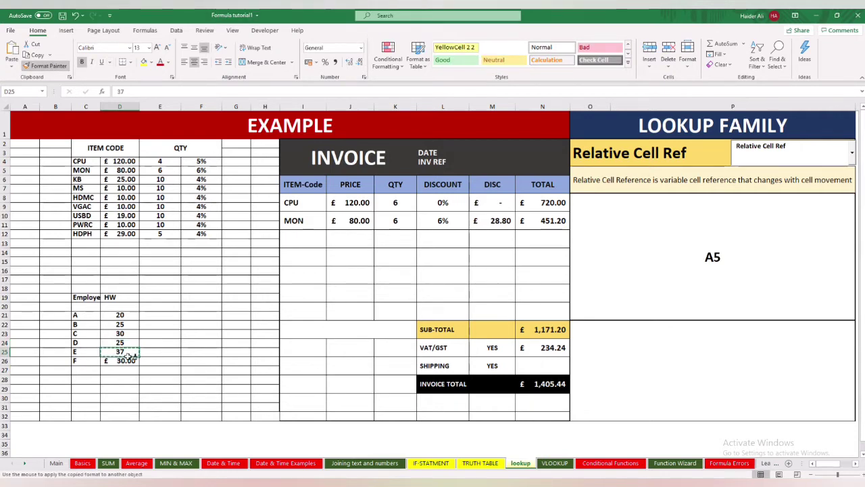
{"action": "left_click", "coordinate": [122, 360]}
{"action": "left_click", "coordinate": [162, 369]}
{"action": "left_click", "coordinate": [156, 308]}
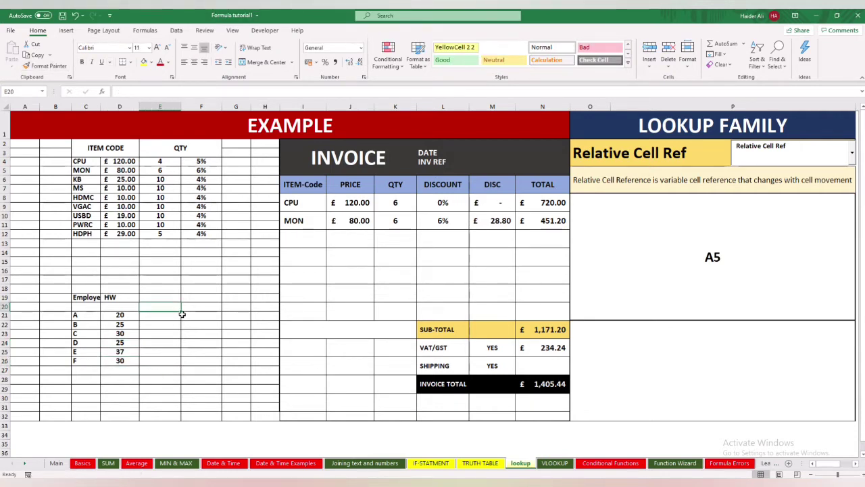
Enter hourly rates 12, 12, 17, 15, 10 and 10 in E21:E26.
{"action": "left_click", "coordinate": [180, 315]}
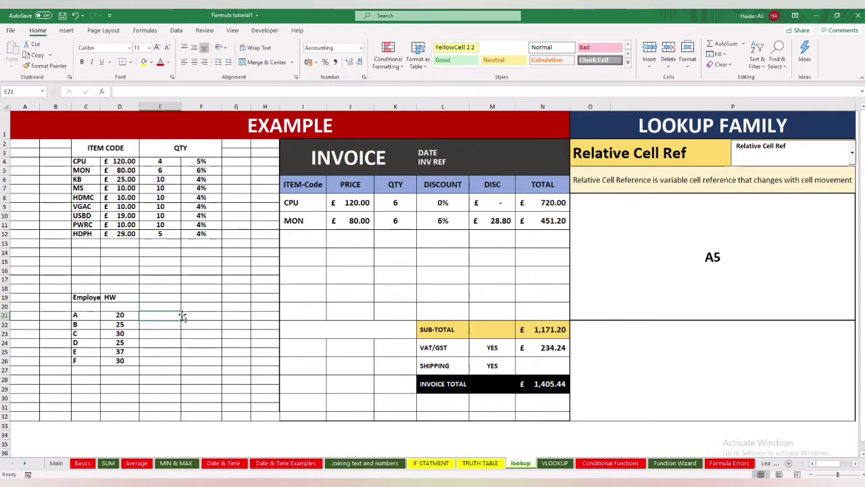
{"action": "type", "text": "12"}
{"action": "key", "text": "Return"}
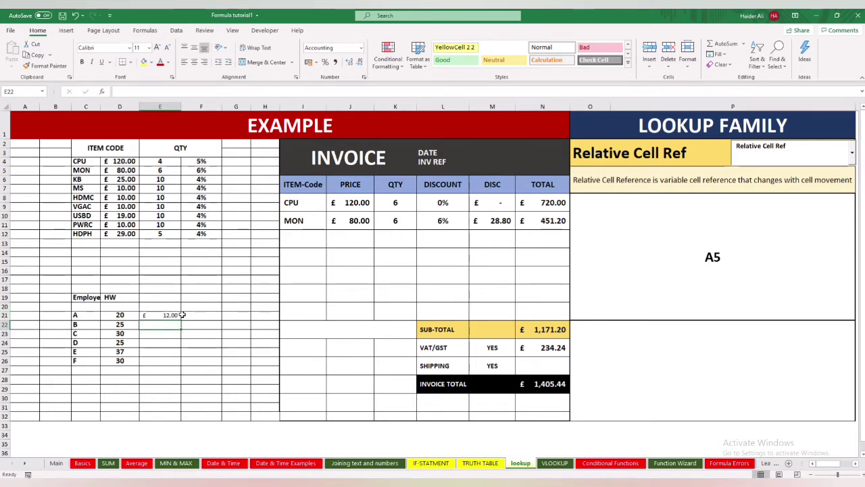
{"action": "type", "text": "12"}
{"action": "key", "text": "Return"}
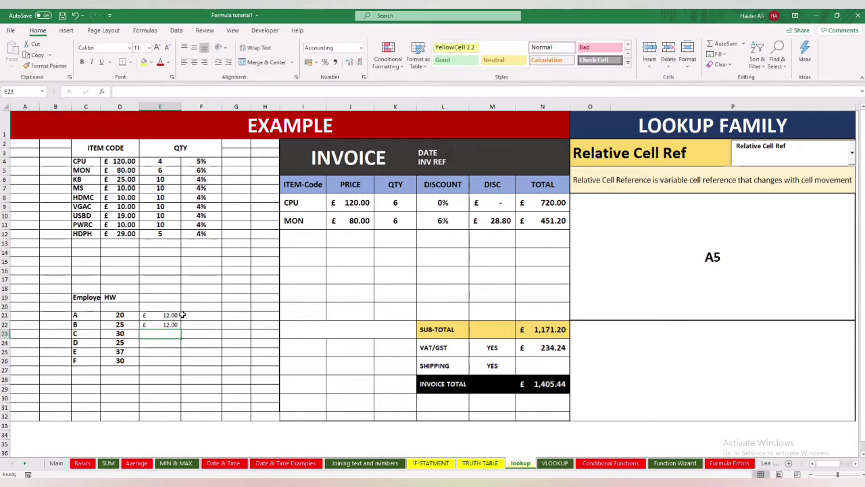
{"action": "type", "text": "17"}
{"action": "key", "text": "Return"}
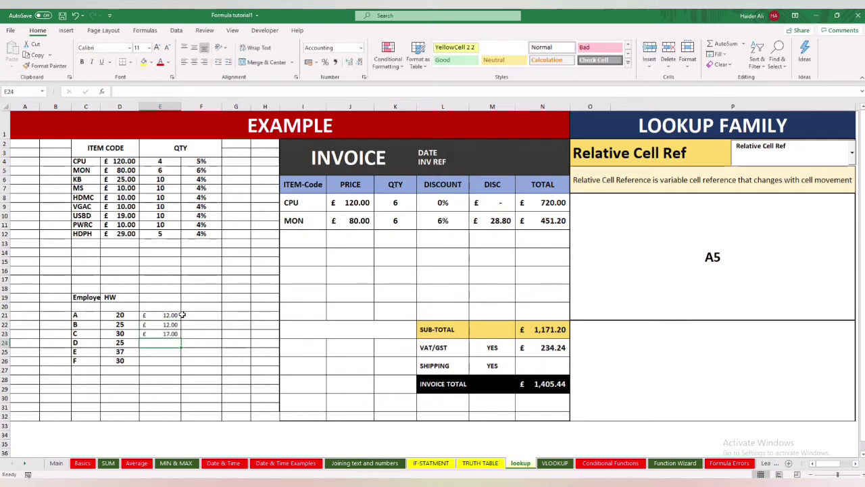
{"action": "type", "text": "15"}
{"action": "key", "text": "Return"}
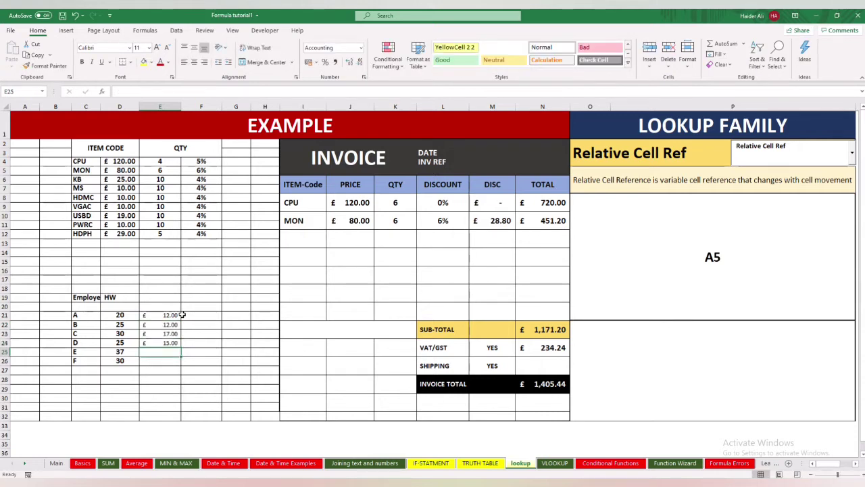
{"action": "type", "text": "10"}
{"action": "key", "text": "Return"}
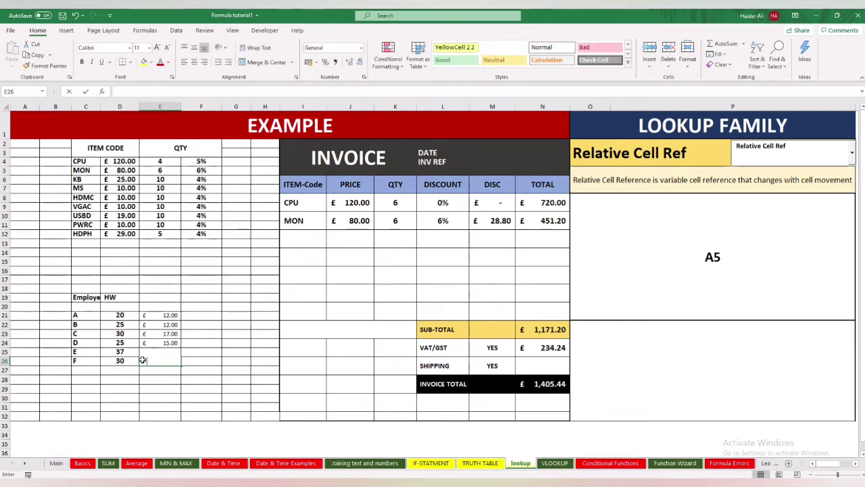
{"action": "type", "text": "10"}
{"action": "key", "text": "Return"}
{"action": "key", "text": "Return"}
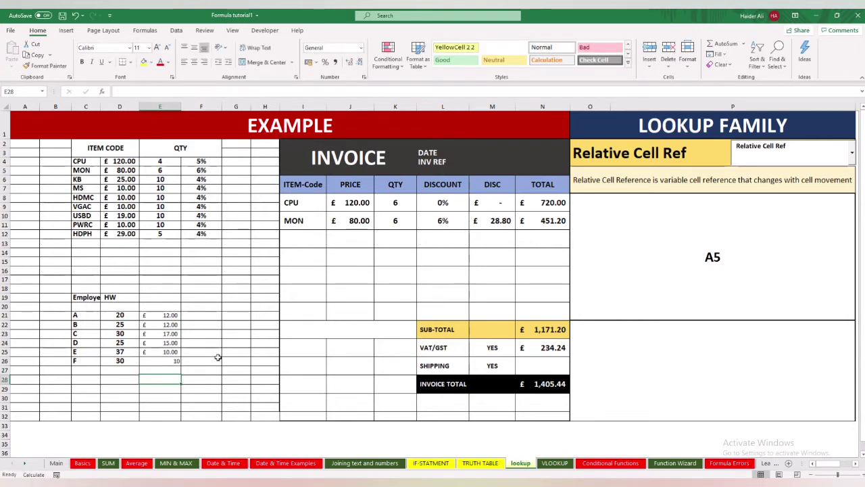
Copy E25's currency format onto E26.
{"action": "left_click", "coordinate": [201, 361]}
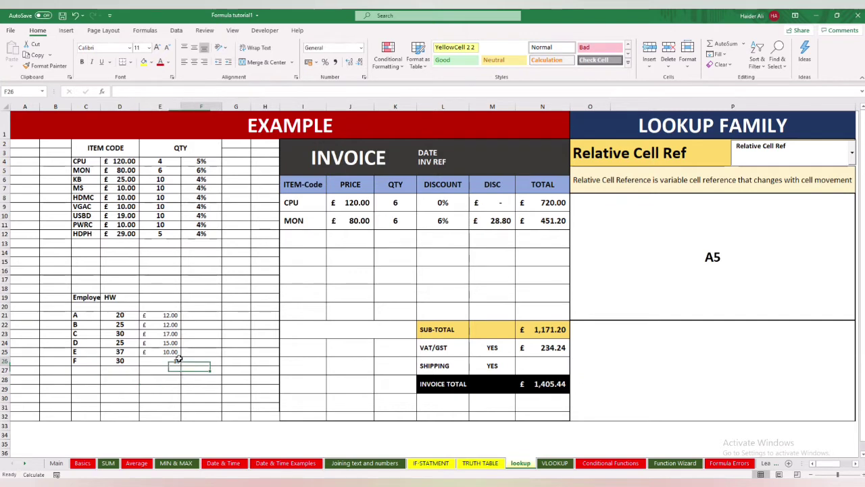
{"action": "left_click", "coordinate": [160, 351]}
{"action": "left_click", "coordinate": [44, 66]}
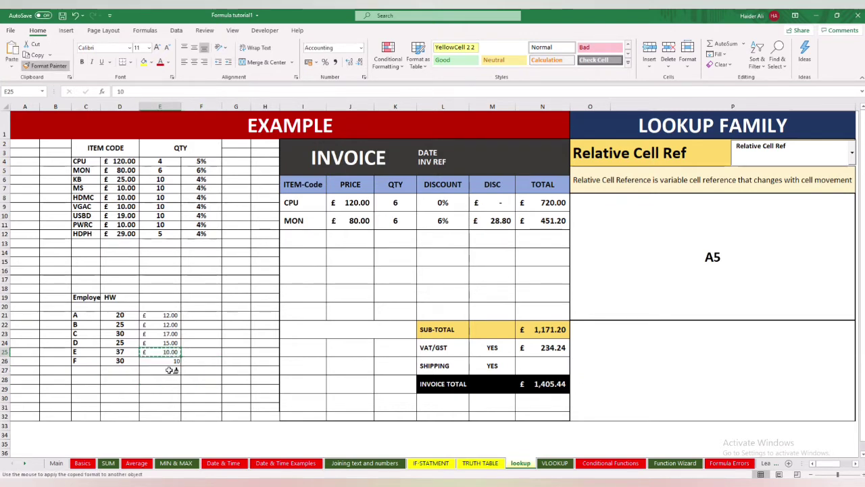
{"action": "left_click", "coordinate": [167, 360]}
{"action": "left_click", "coordinate": [212, 376]}
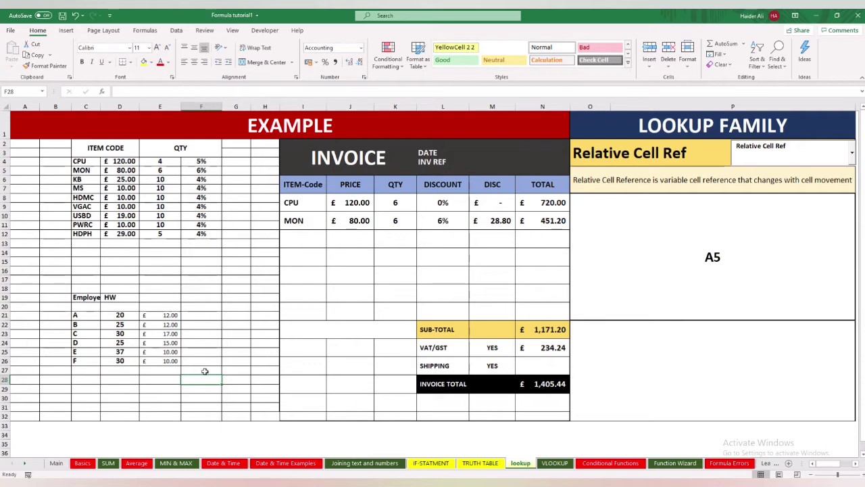
{"action": "left_click", "coordinate": [206, 315]}
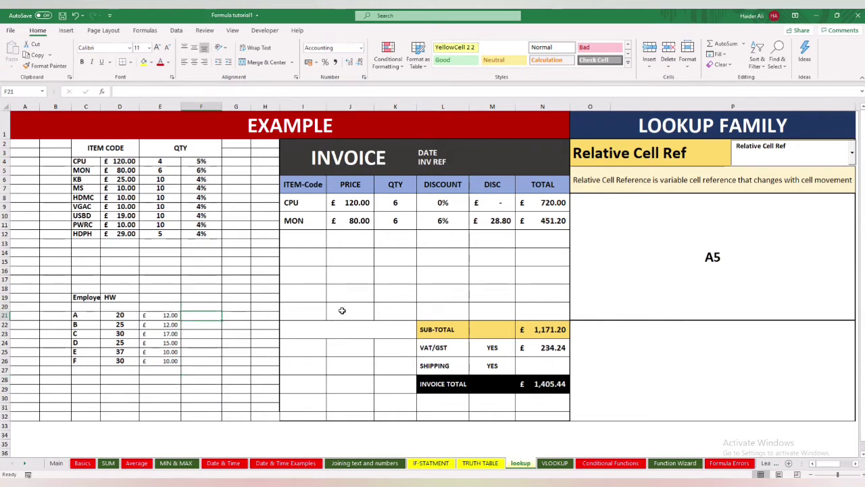
Enter =D21*E21 in F21 to get employee A's pay of £240.00.
{"action": "type", "text": "="}
{"action": "key", "text": "Left"}
{"action": "key", "text": "Left"}
{"action": "key", "text": "Left"}
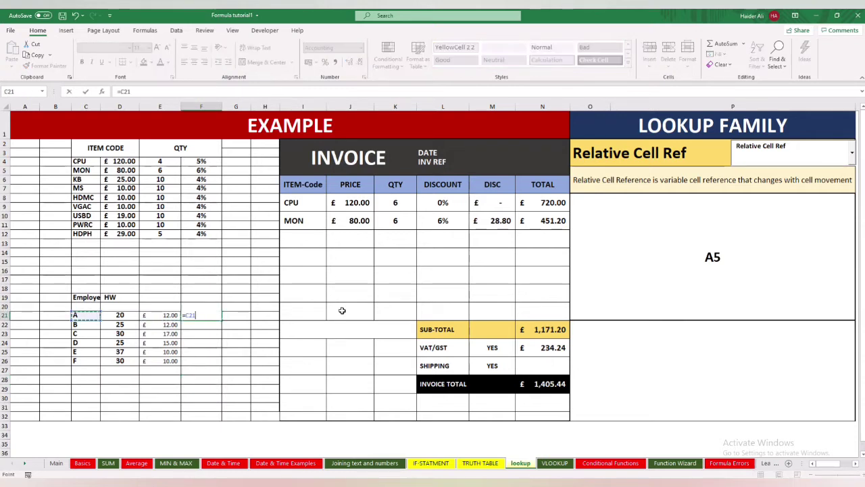
{"action": "key", "text": "Right"}
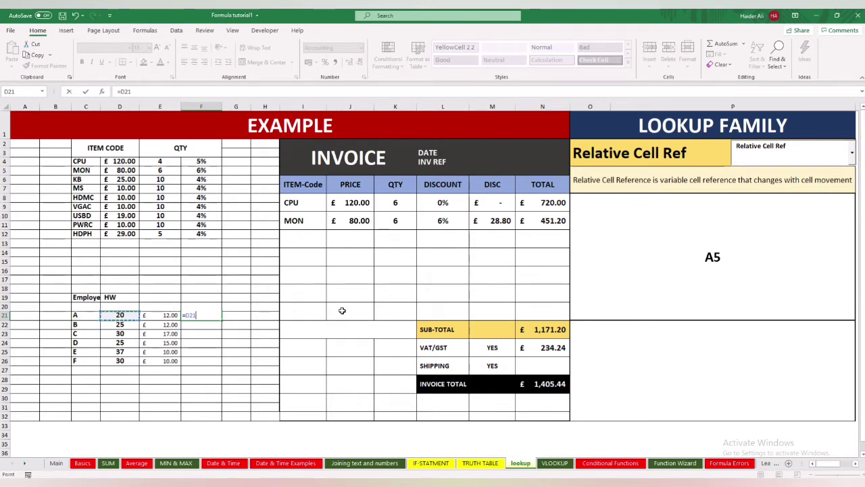
{"action": "type", "text": "*"}
{"action": "key", "text": "Left"}
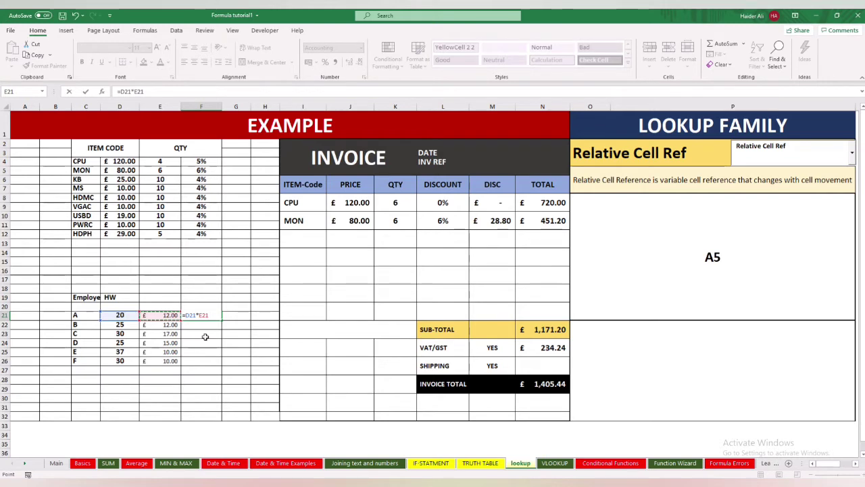
{"action": "key", "text": "Return"}
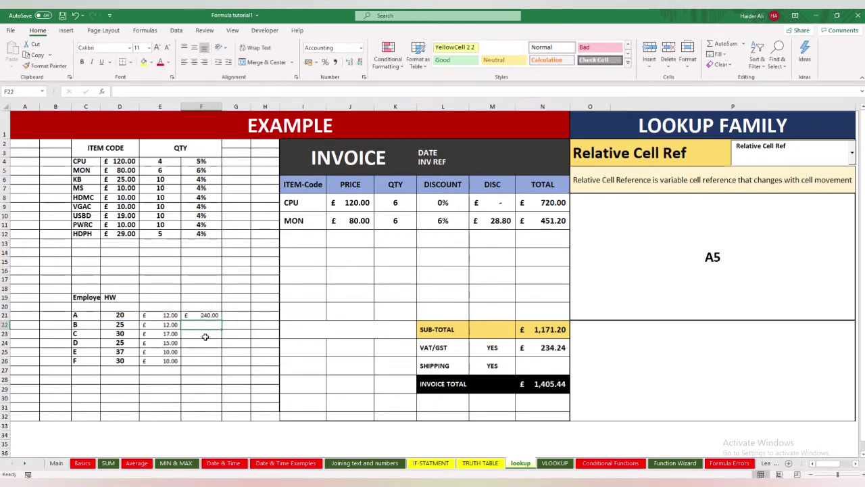
Apply the price list's currency format to the rates E21:E26 and the pay cells.
{"action": "left_click", "coordinate": [113, 197]}
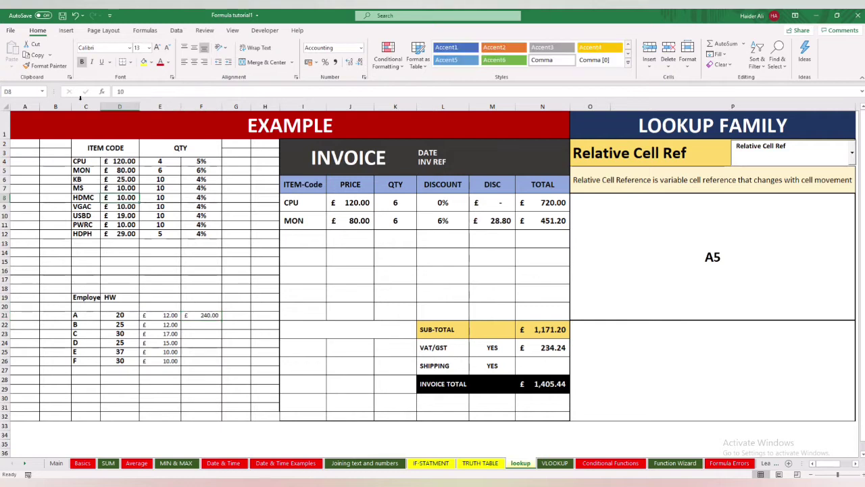
{"action": "left_click", "coordinate": [59, 67]}
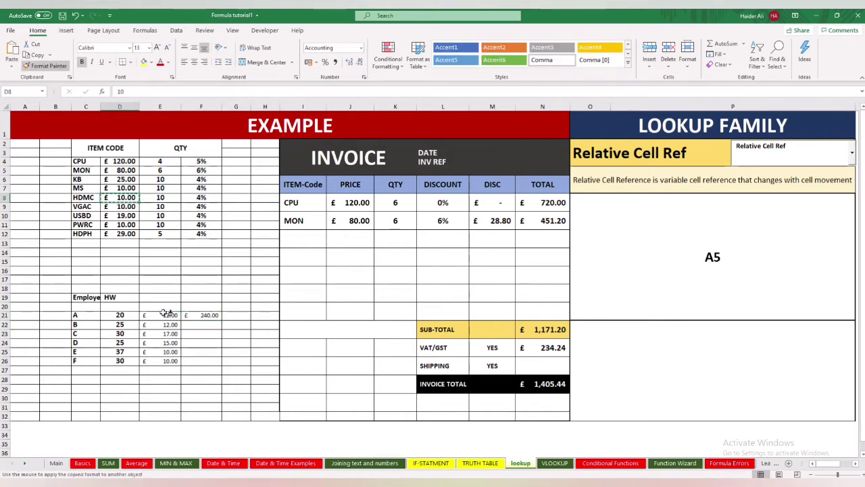
{"action": "left_click_drag", "start_coordinate": [162, 315], "coordinate": [160, 361]}
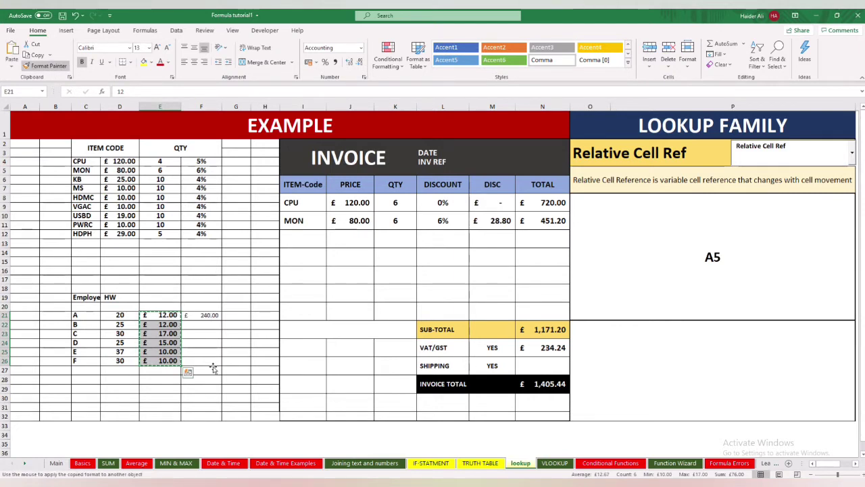
{"action": "left_click_drag", "start_coordinate": [201, 315], "coordinate": [206, 360]}
{"action": "left_click", "coordinate": [160, 378]}
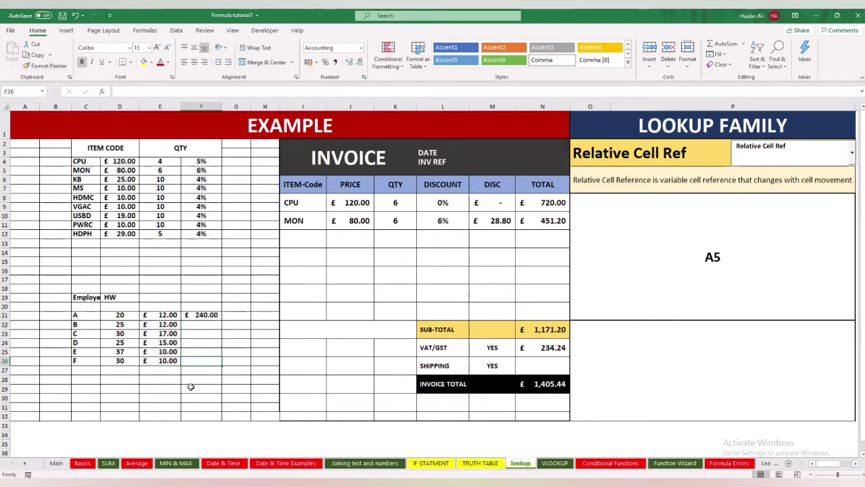
Merge and centre the Employee heading across B19:C19.
{"action": "left_click", "coordinate": [87, 299]}
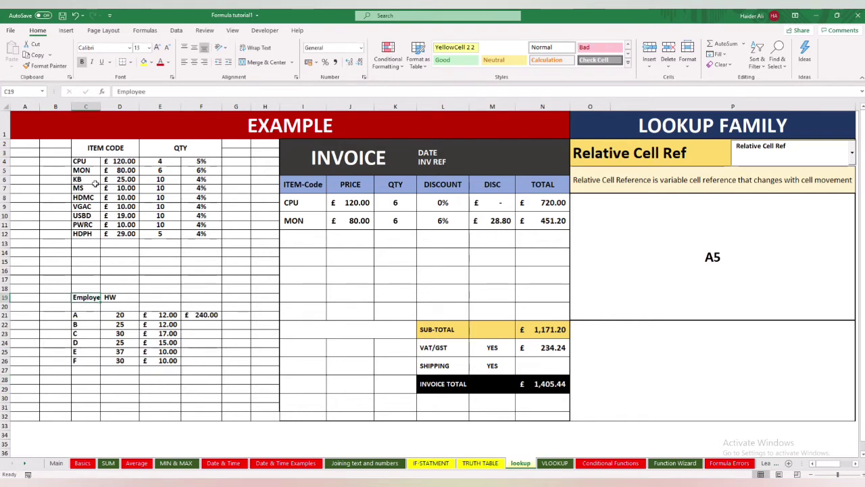
{"action": "left_click_drag", "start_coordinate": [68, 296], "coordinate": [91, 297]}
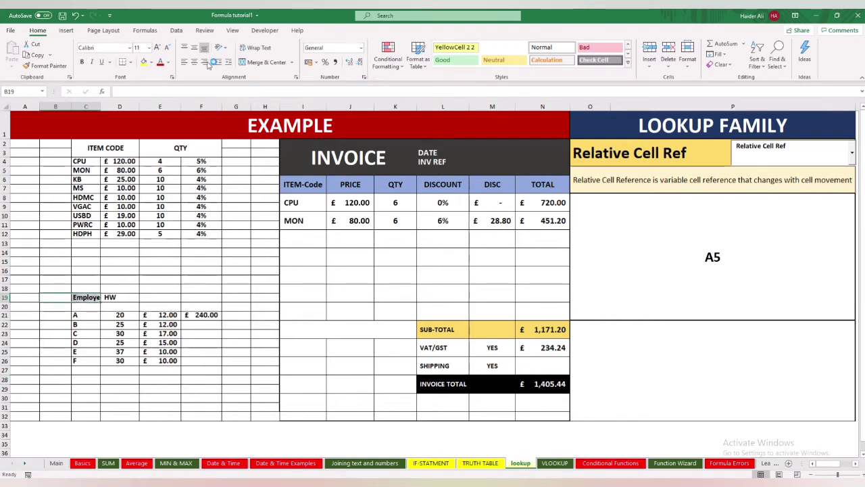
{"action": "left_click", "coordinate": [130, 298]}
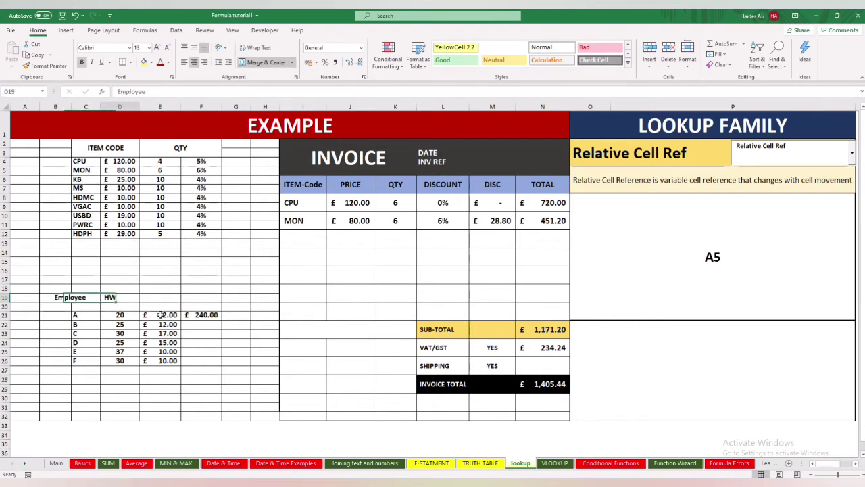
Add the headings R/Hr in E19 and Weekly Wage in F19.
{"action": "left_click", "coordinate": [162, 296]}
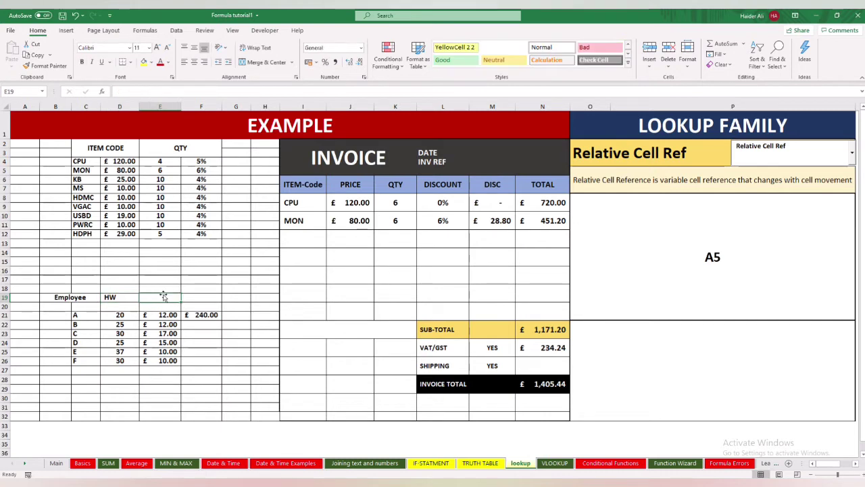
{"action": "type", "text": "r"}
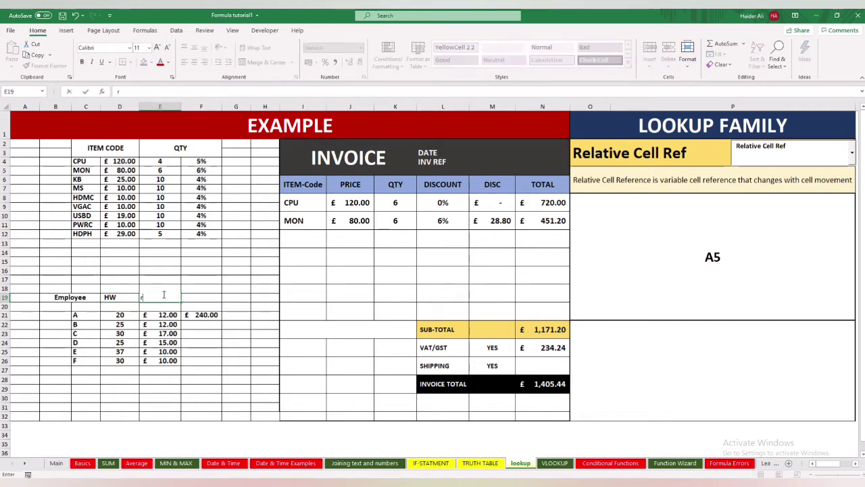
{"action": "key", "text": "Caps_Lock"}
{"action": "type", "text": "R"}
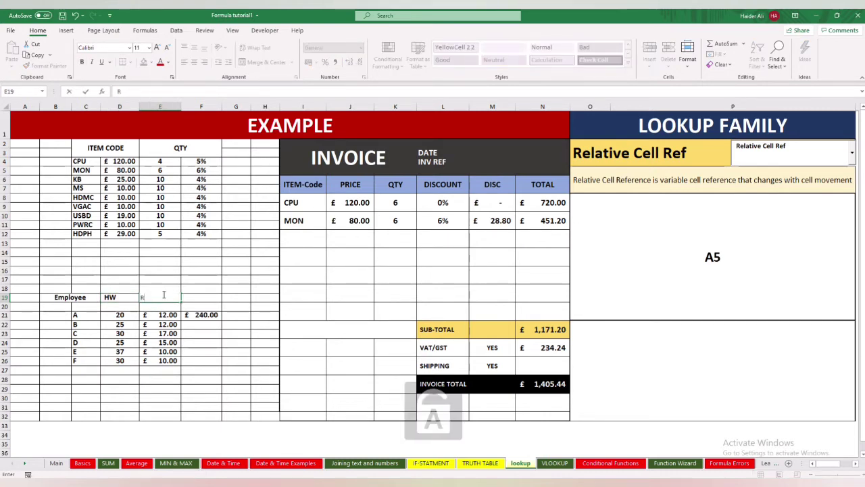
{"action": "key", "text": "Caps_Lock"}
{"action": "type", "text": "/Hr"}
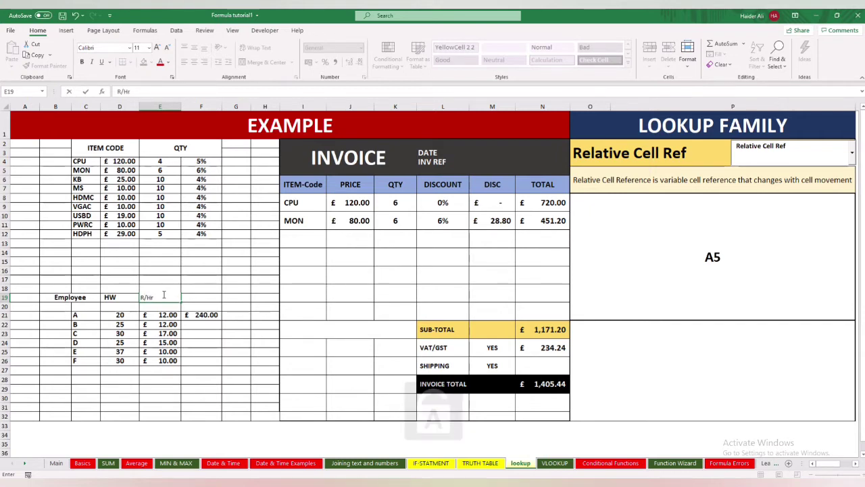
{"action": "key", "text": "Tab"}
{"action": "type", "text": "Wee"}
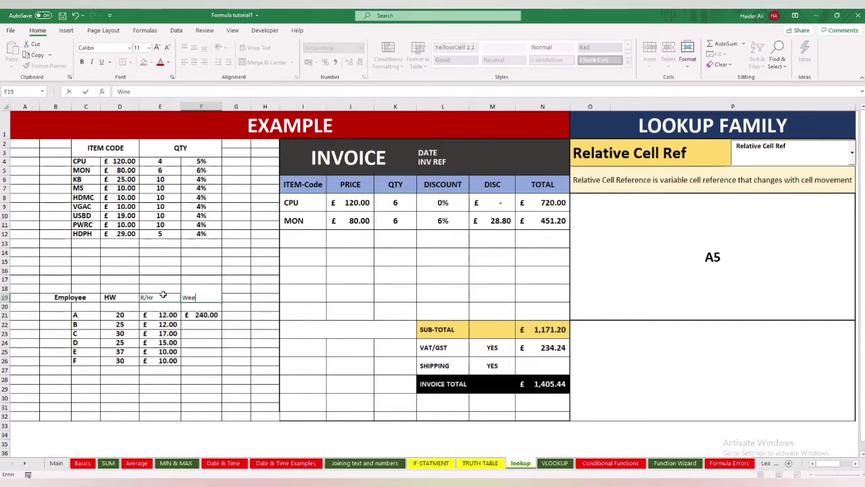
{"action": "type", "text": "kly Wage"}
{"action": "key", "text": "Return"}
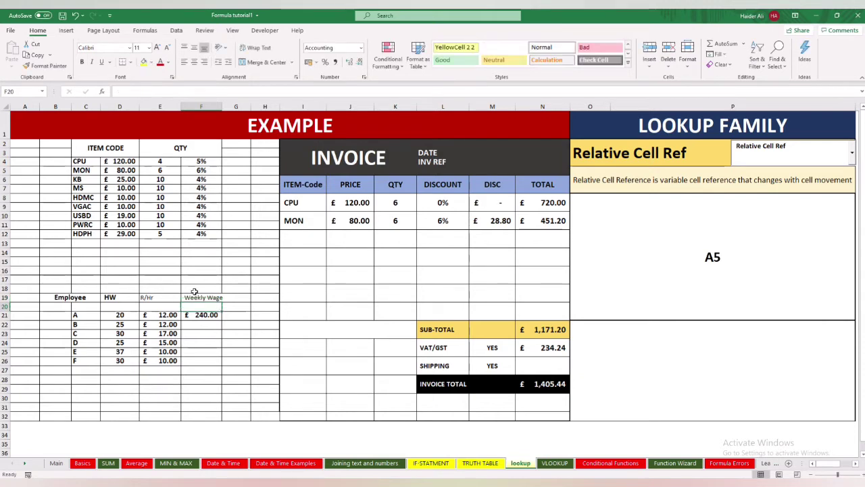
Give R/Hr and Weekly Wage the same header formatting as HW.
{"action": "left_click", "coordinate": [102, 298]}
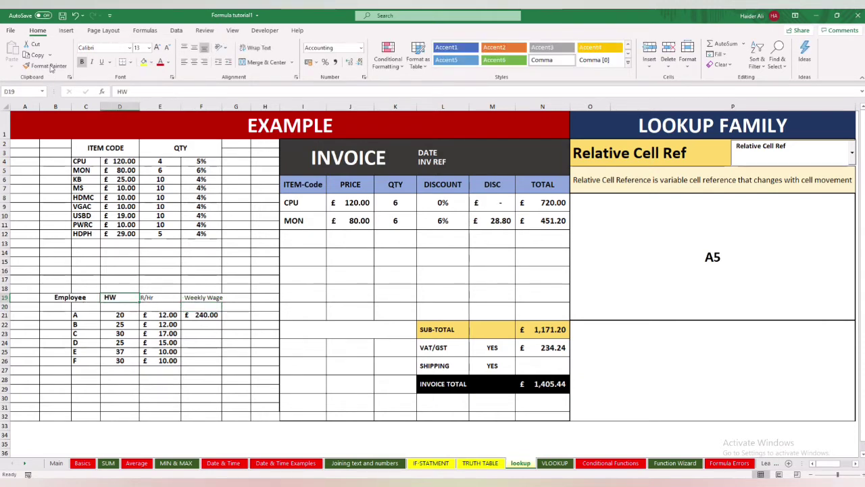
{"action": "left_click", "coordinate": [49, 65]}
{"action": "left_click_drag", "start_coordinate": [165, 297], "coordinate": [191, 298]}
{"action": "left_click", "coordinate": [200, 325]}
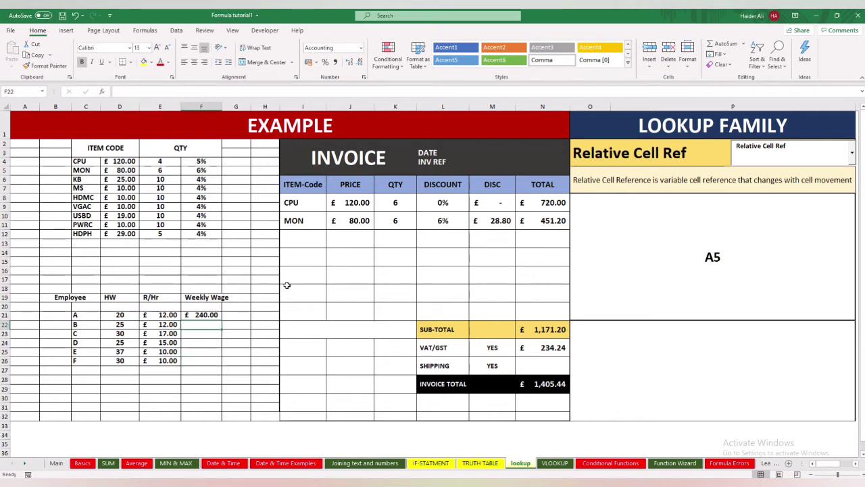
Copy employee A's wage formula from F21 down to F22:F26.
{"action": "key", "text": "Up"}
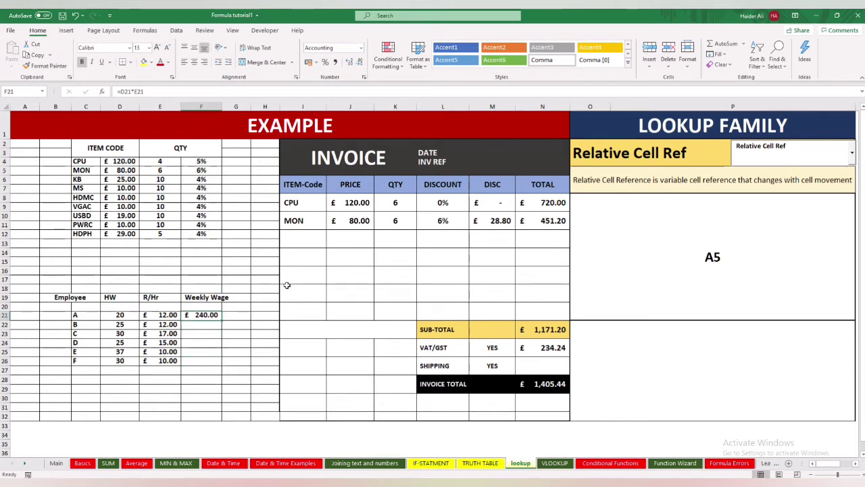
{"action": "right_click", "coordinate": [208, 317]}
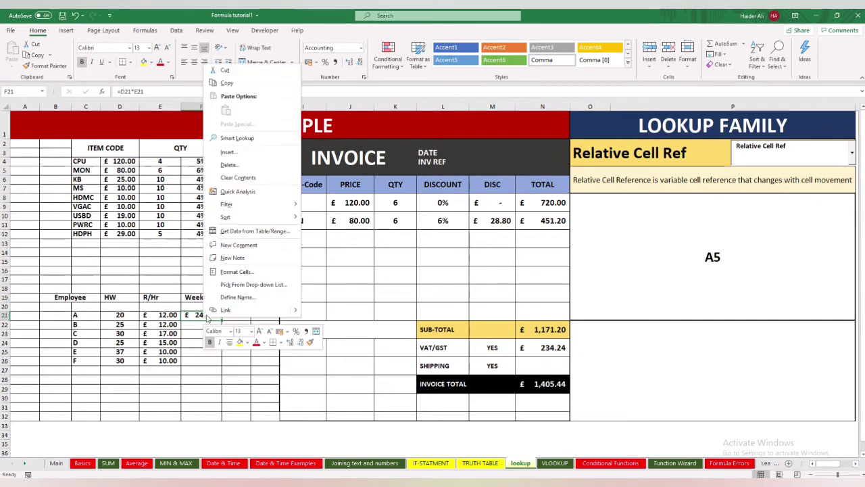
{"action": "left_click", "coordinate": [228, 82]}
{"action": "left_click_drag", "start_coordinate": [213, 328], "coordinate": [212, 360]}
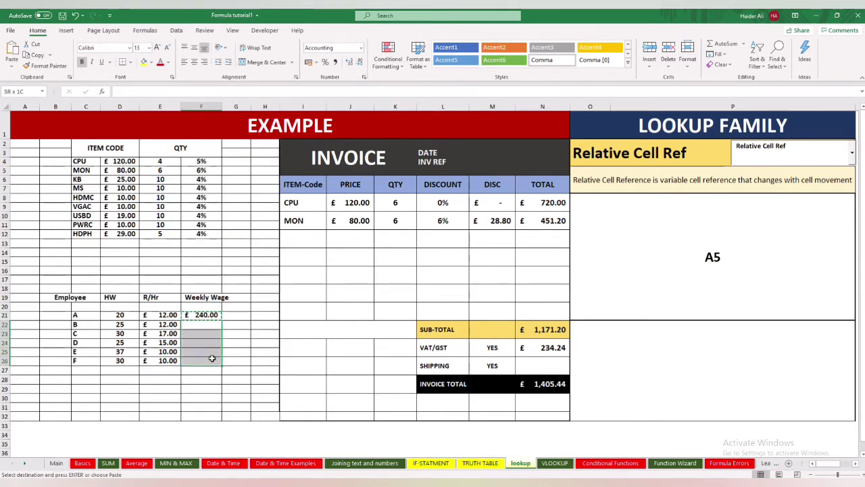
{"action": "key", "text": "Return"}
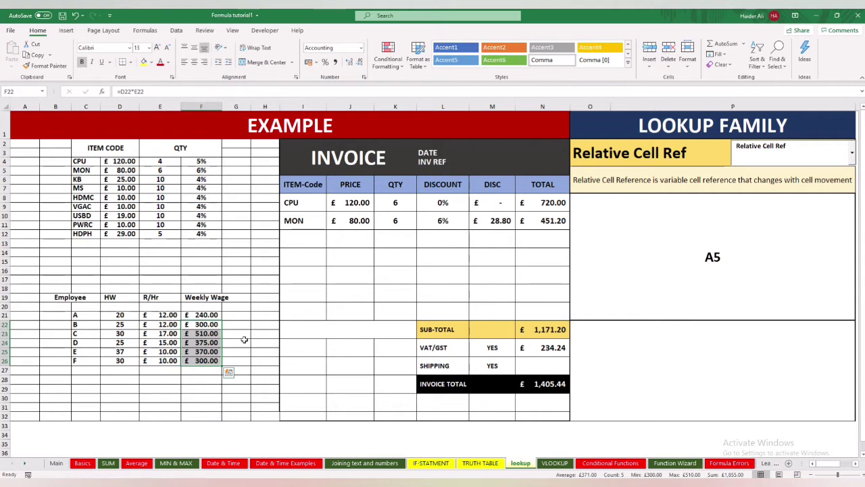
{"action": "left_click", "coordinate": [239, 327]}
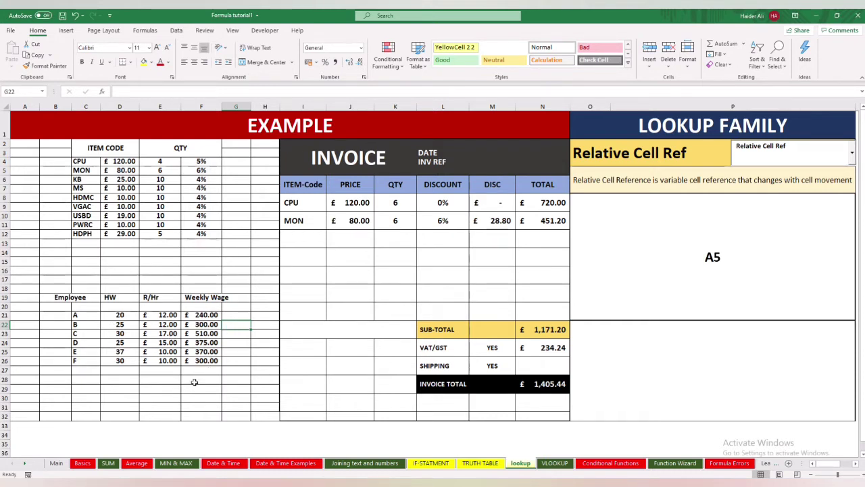
Check that each wage formula in F21:F26 references its own row.
{"action": "key", "text": "Up"}
{"action": "key", "text": "Left"}
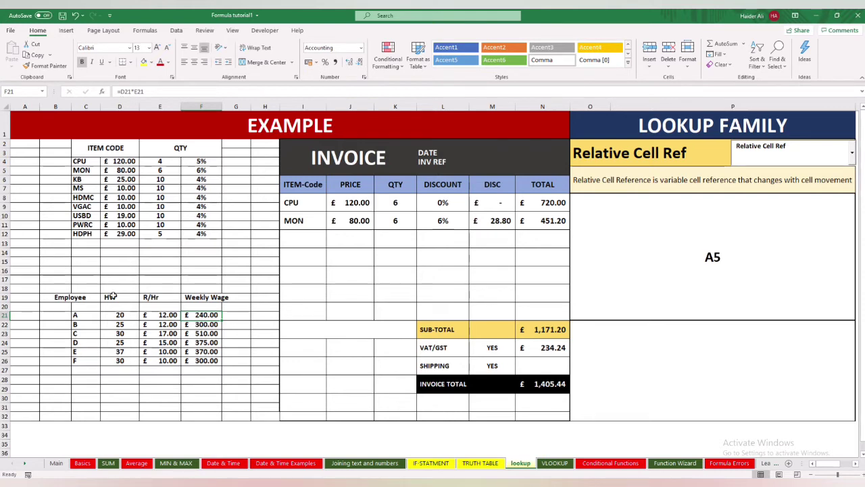
{"action": "left_click", "coordinate": [203, 326]}
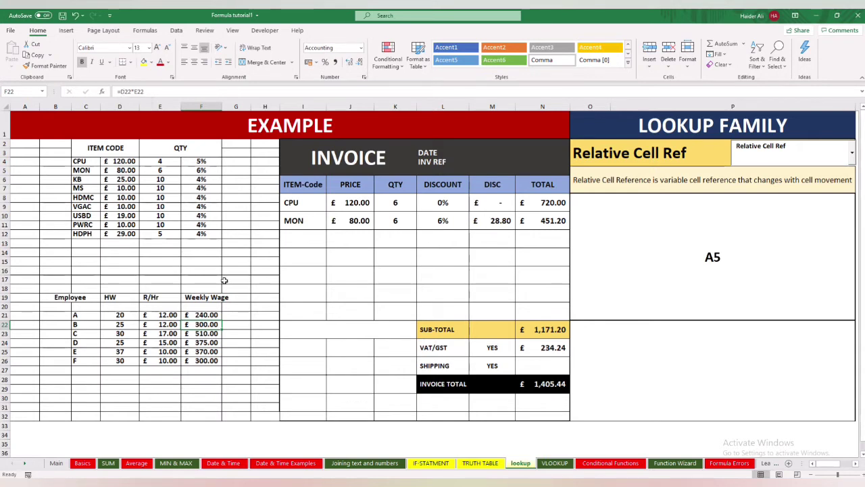
{"action": "key", "text": "Down"}
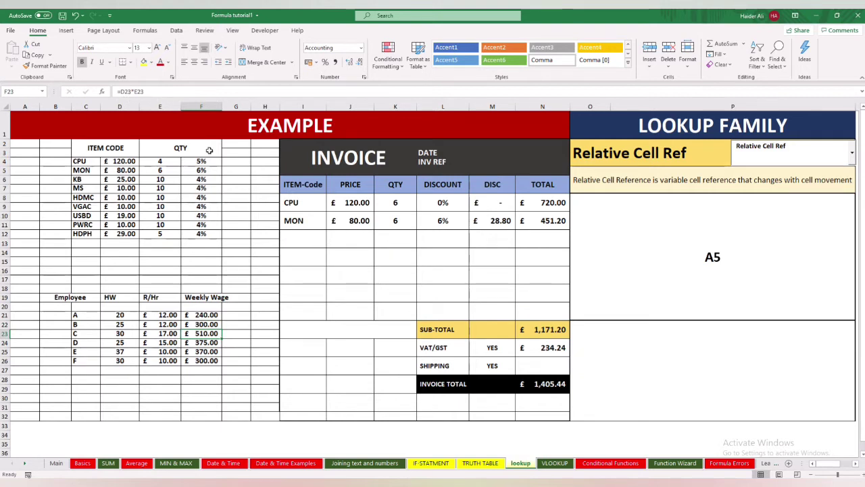
{"action": "key", "text": "Down"}
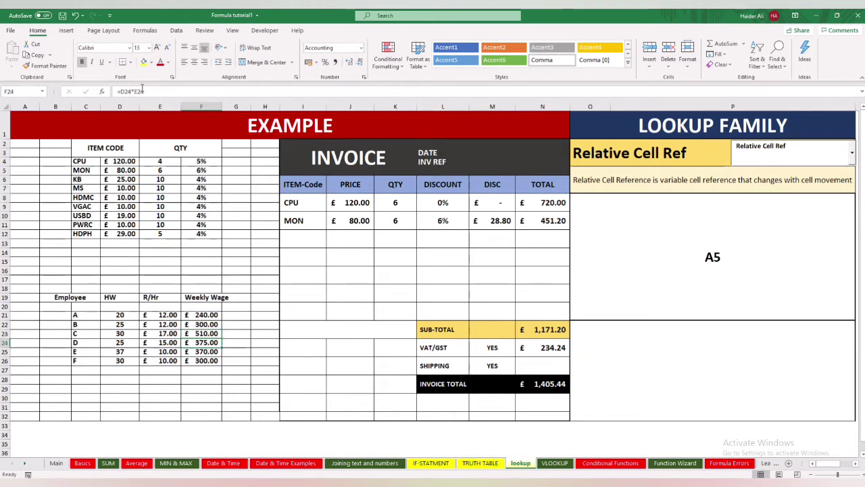
{"action": "key", "text": "Down"}
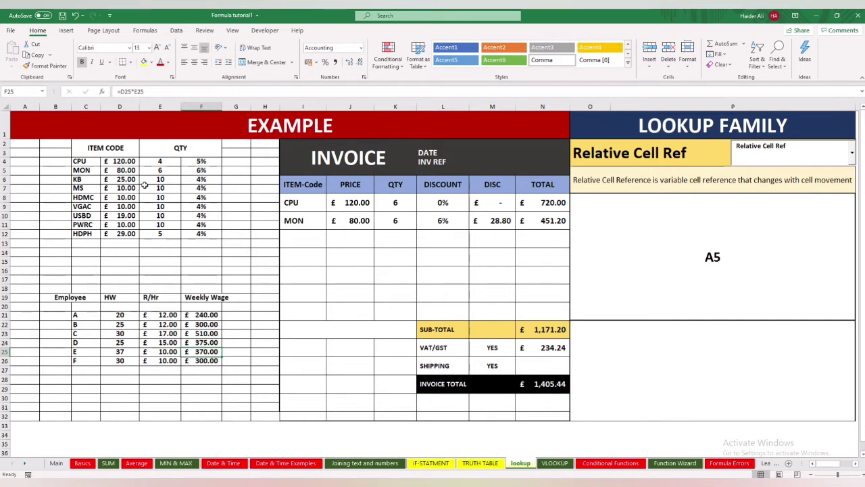
{"action": "key", "text": "Down"}
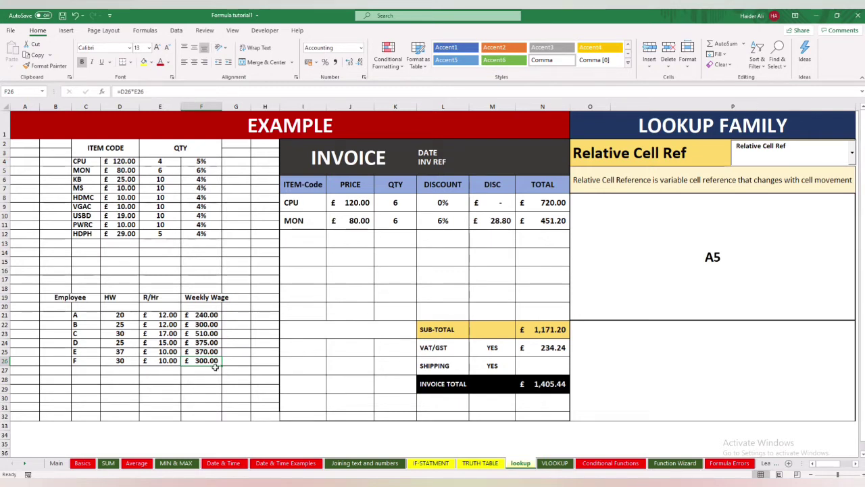
{"action": "left_click", "coordinate": [243, 336]}
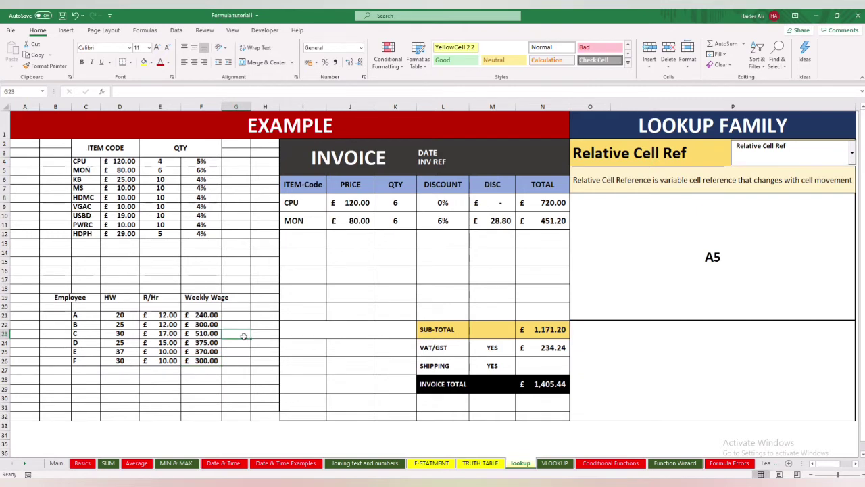
Switch the lookup topic to Absolute Cell Ref.
{"action": "left_click", "coordinate": [160, 280]}
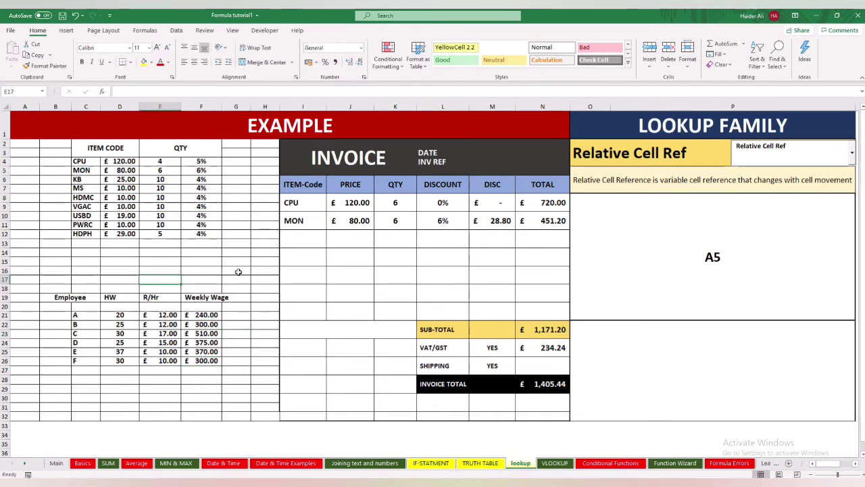
{"action": "left_click", "coordinate": [821, 161]}
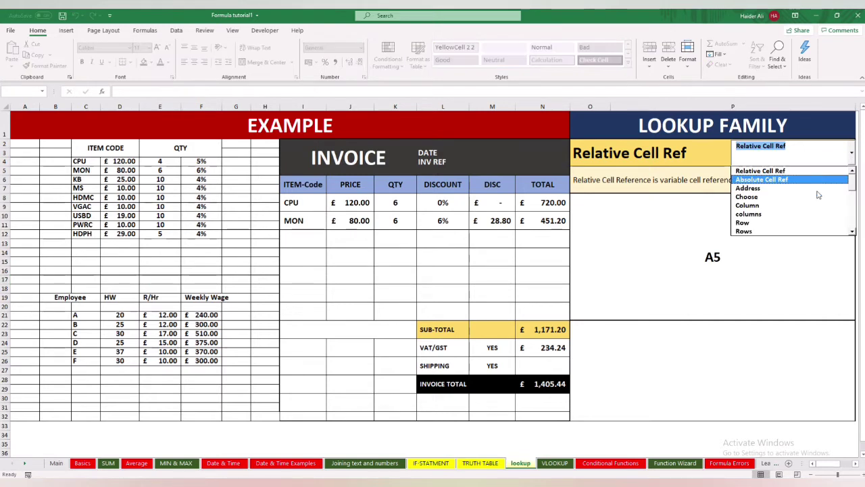
{"action": "left_click", "coordinate": [811, 180]}
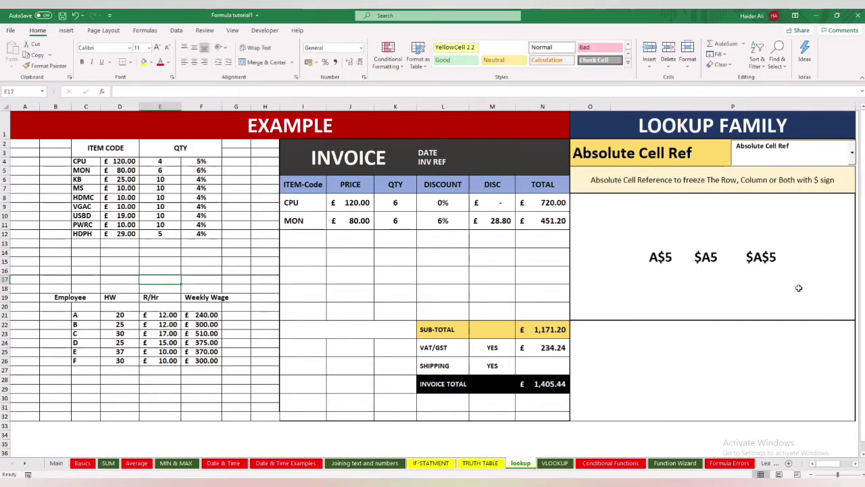
Enter an R/Hr label in E16 with a single rate of 13 in F16.
{"action": "key", "text": "Down"}
{"action": "key", "text": "Down"}
{"action": "key", "text": "Down"}
{"action": "key", "text": "Down"}
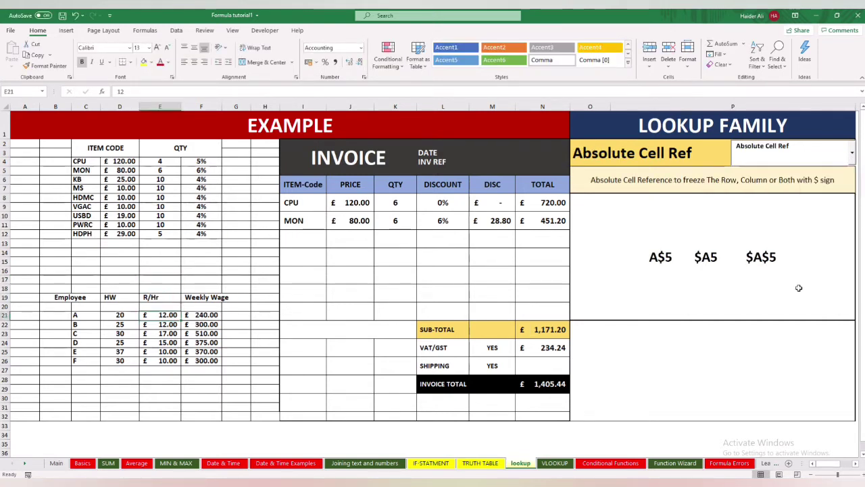
{"action": "key", "text": "Down"}
{"action": "key", "text": "Down"}
{"action": "key", "text": "Down"}
{"action": "key", "text": "Down"}
{"action": "key", "text": "Down"}
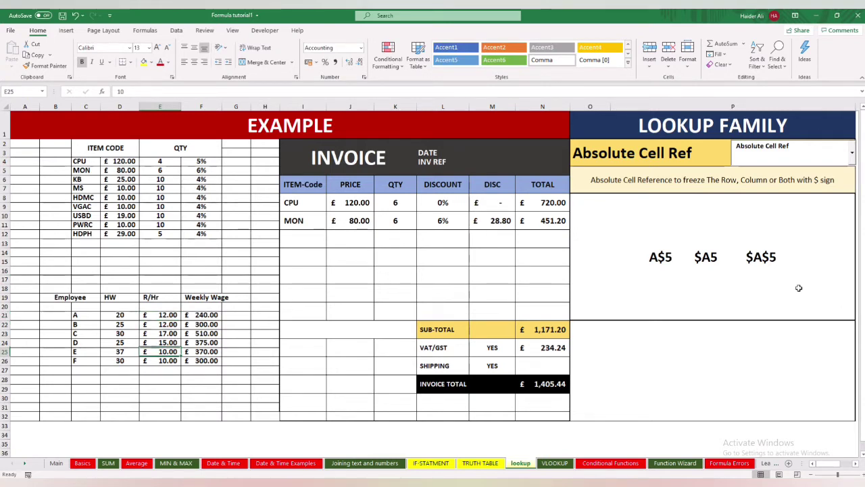
{"action": "key", "text": "Up"}
{"action": "key", "text": "Up"}
{"action": "key", "text": "Up"}
{"action": "key", "text": "Up"}
{"action": "key", "text": "Up"}
{"action": "key", "text": "Up"}
{"action": "key", "text": "Up"}
{"action": "key", "text": "Up"}
{"action": "key", "text": "Up"}
{"action": "key", "text": "Up"}
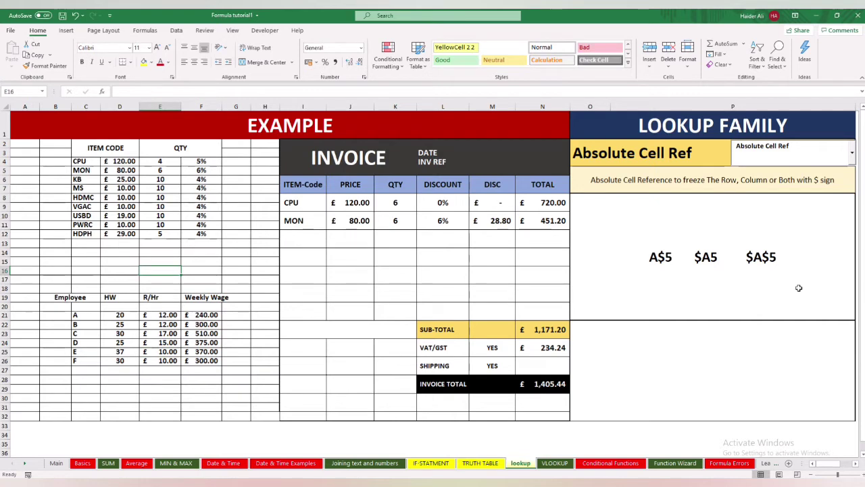
{"action": "key", "text": "Down"}
{"action": "key", "text": "Up"}
{"action": "type", "text": "R/"}
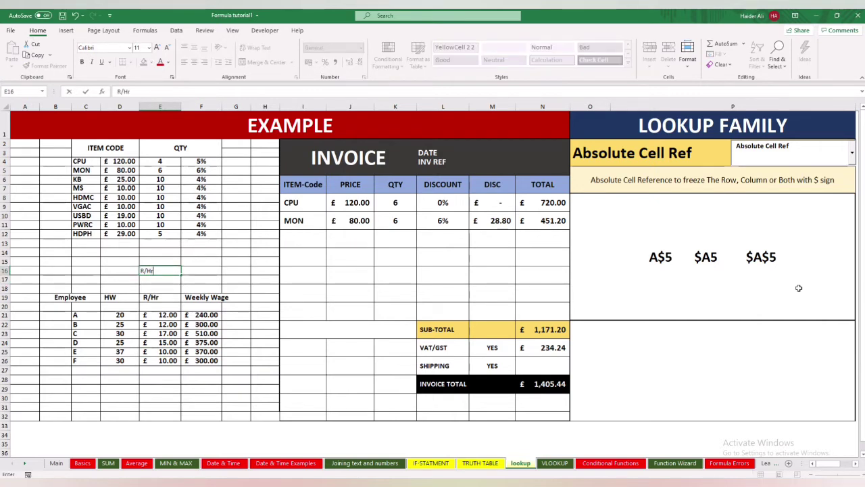
{"action": "key", "text": "Tab"}
{"action": "type", "text": "13"}
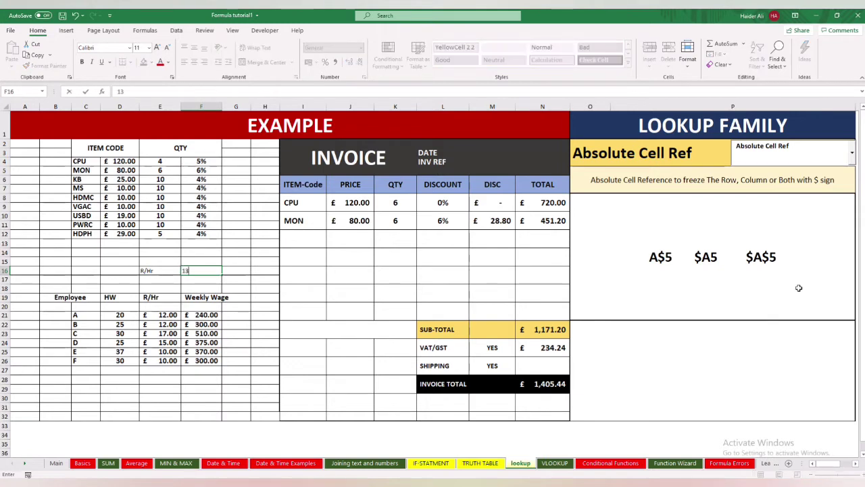
{"action": "key", "text": "ctrl+Return"}
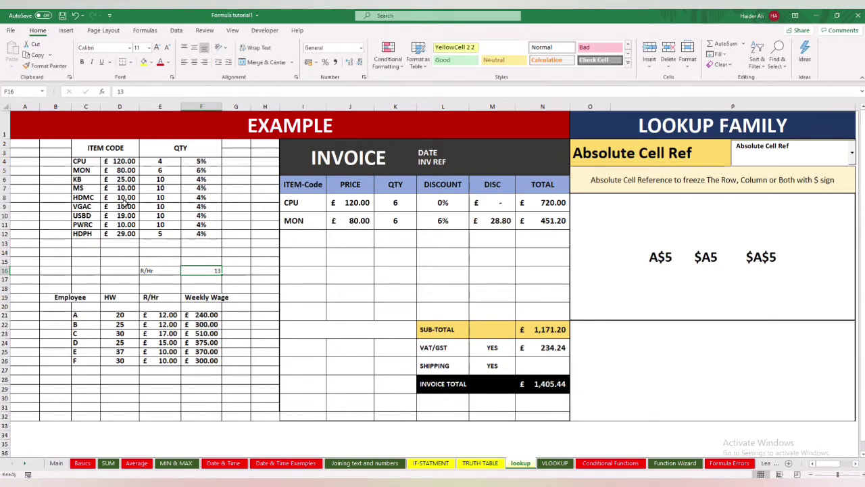
Apply D9's currency format to F16 so the rate shows £13.00.
{"action": "left_click", "coordinate": [125, 204]}
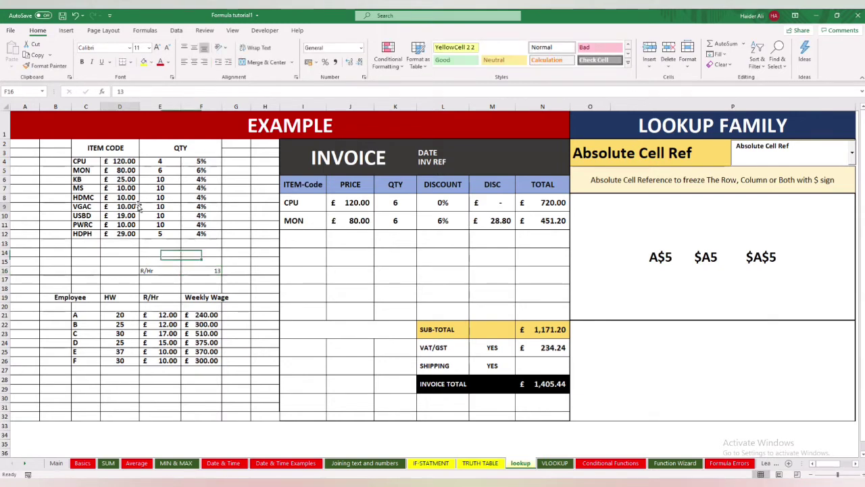
{"action": "left_click", "coordinate": [44, 66]}
{"action": "left_click", "coordinate": [207, 271]}
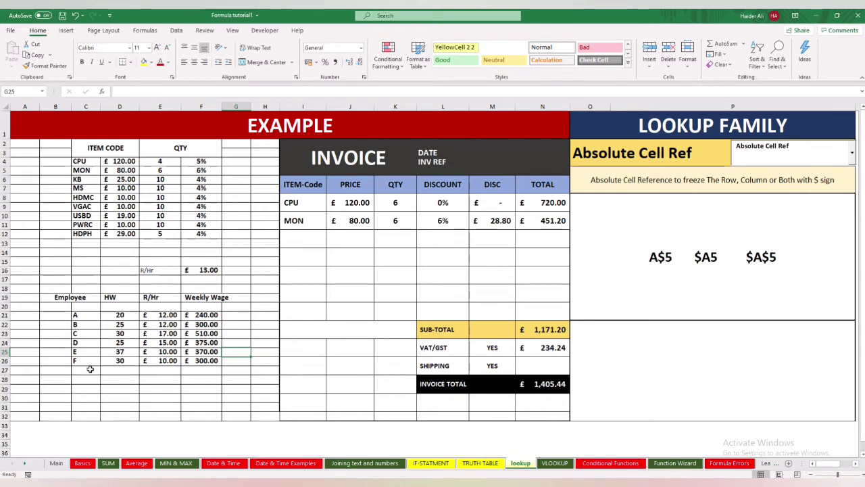
{"action": "left_click_drag", "start_coordinate": [148, 315], "coordinate": [149, 356]}
Clear the individual hourly rates and enter =D21*F16 as employee A's wage in F21.
{"action": "key", "text": "Delete"}
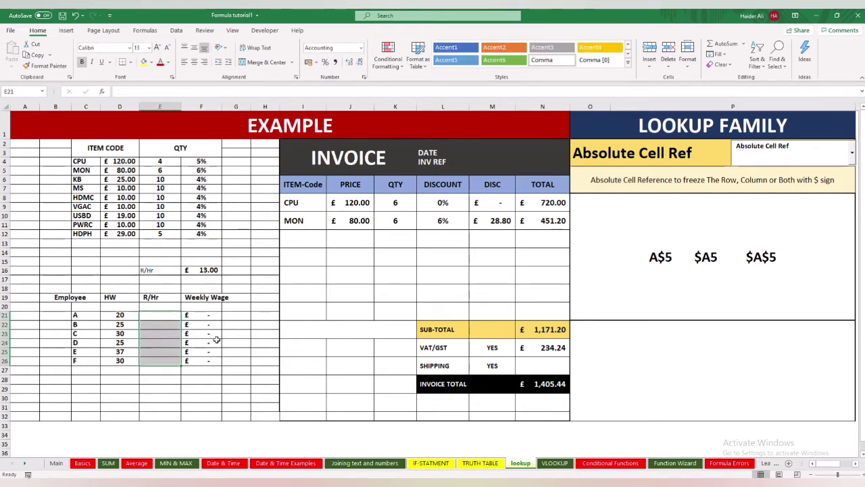
{"action": "left_click", "coordinate": [202, 315]}
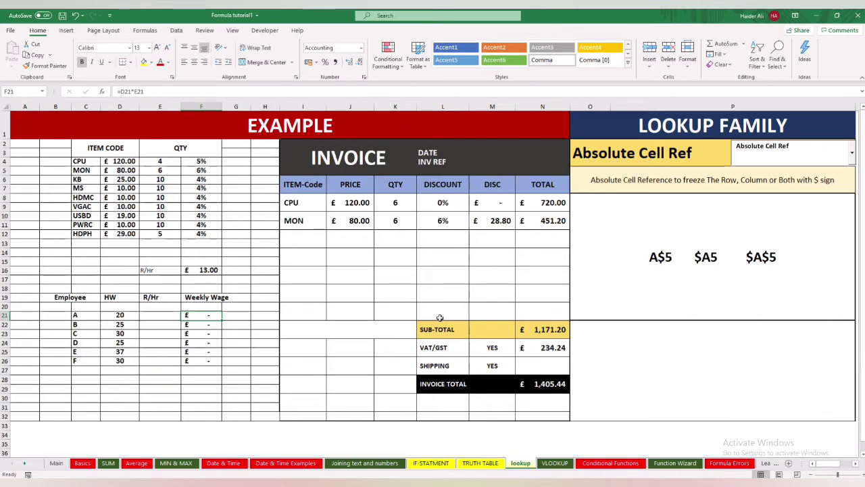
{"action": "type", "text": "="}
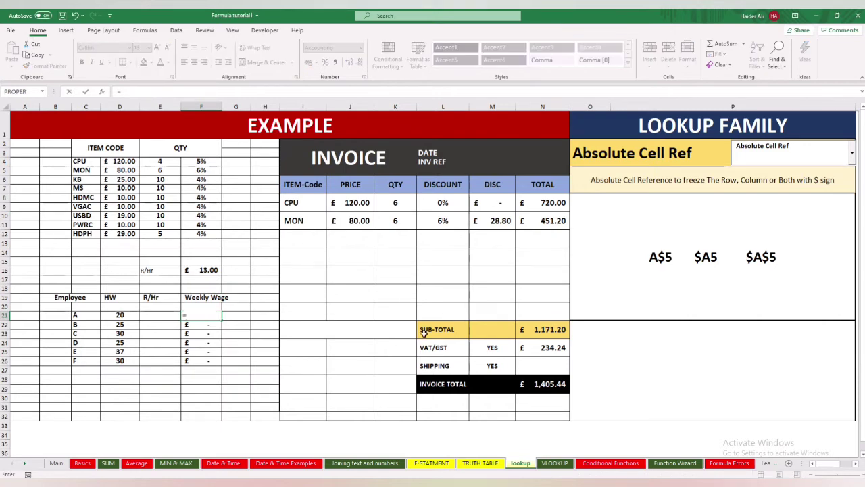
{"action": "left_click", "coordinate": [122, 314]}
{"action": "type", "text": "*"}
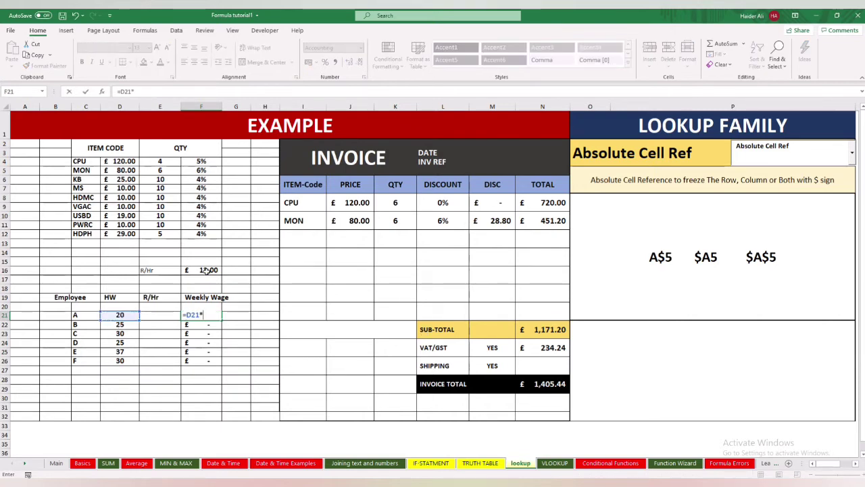
{"action": "left_click", "coordinate": [208, 270]}
{"action": "key", "text": "Return"}
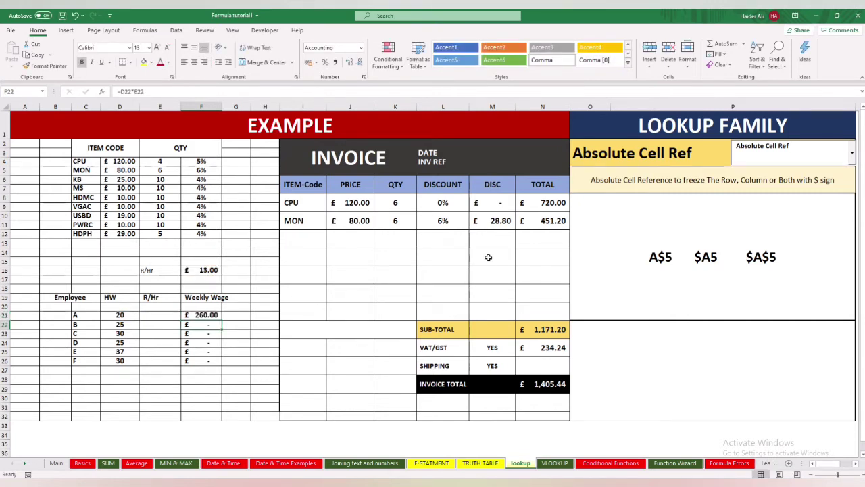
Copy F21's wage formula into F22, producing =D22*F17.
{"action": "key", "text": "Up"}
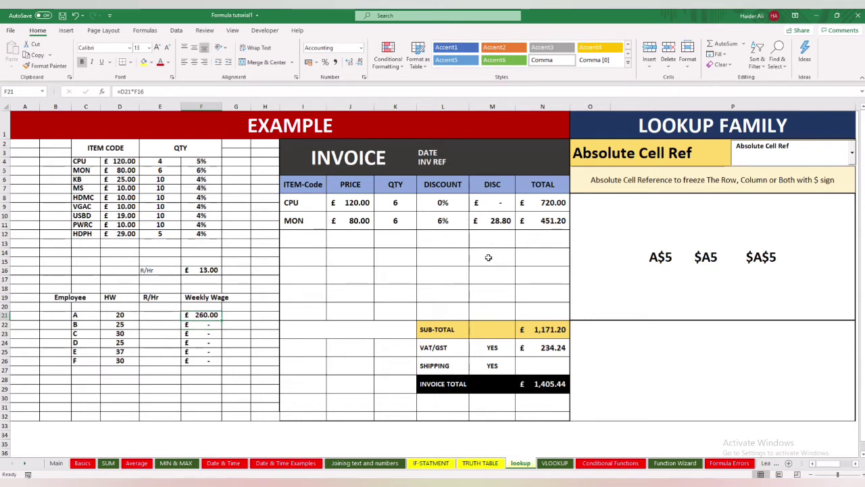
{"action": "right_click", "coordinate": [211, 317]}
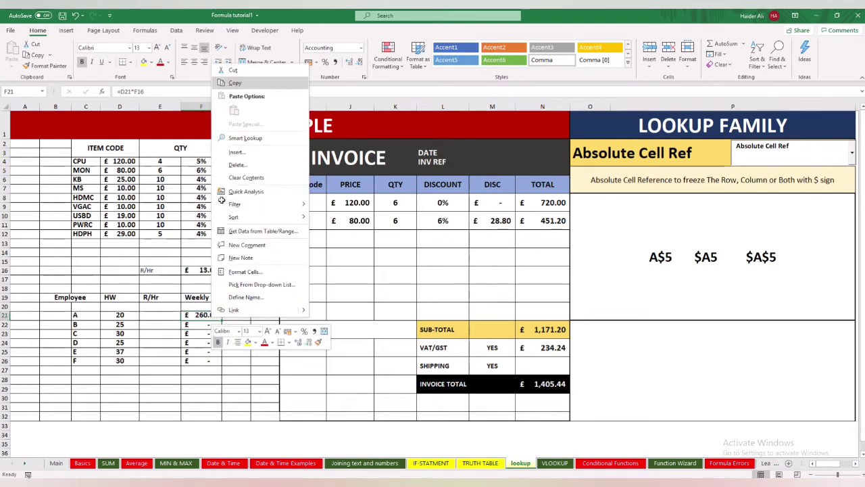
{"action": "left_click", "coordinate": [234, 82]}
{"action": "key", "text": "Down"}
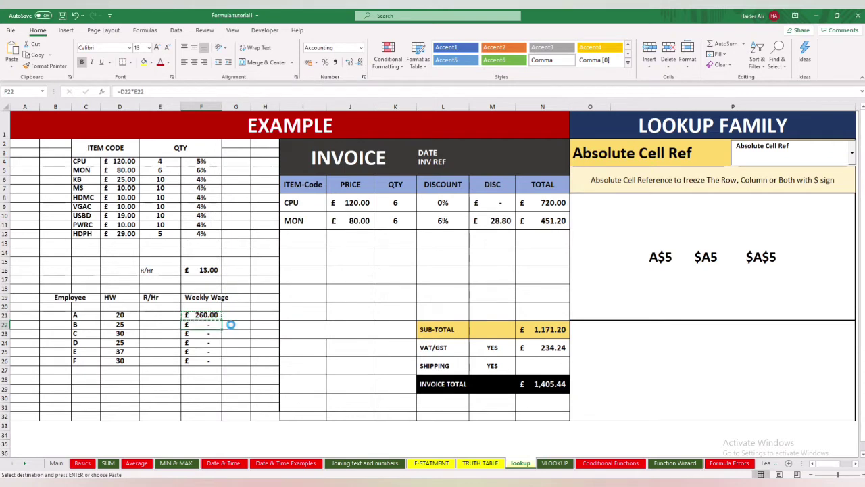
{"action": "key", "text": "Return"}
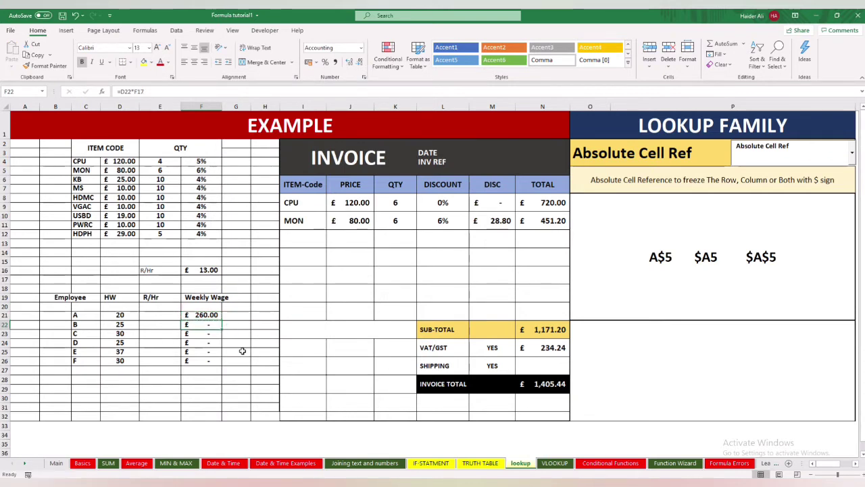
Clear the placeholder values from F23:F26.
{"action": "left_click", "coordinate": [206, 333]}
{"action": "left_click_drag", "start_coordinate": [206, 331], "coordinate": [203, 360]}
{"action": "key", "text": "Escape"}
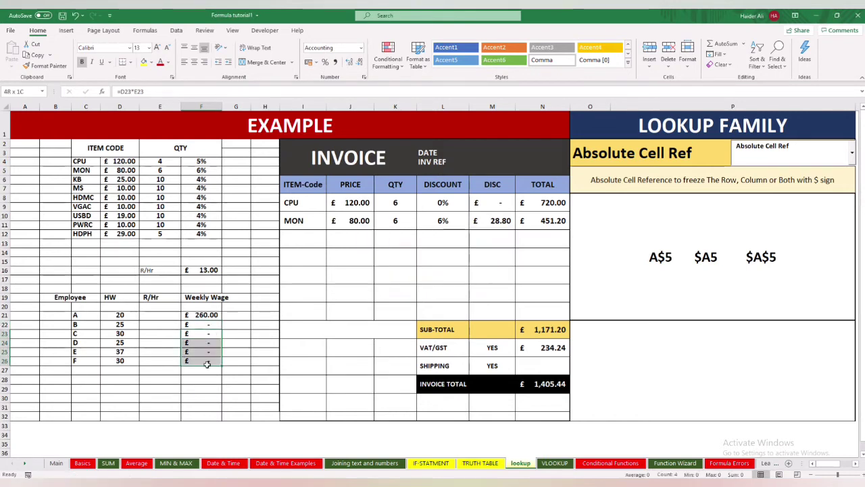
{"action": "key", "text": "Delete"}
Recommit F21's formula unchanged and inspect F22's copied formula =D22*F17.
{"action": "left_click", "coordinate": [205, 316]}
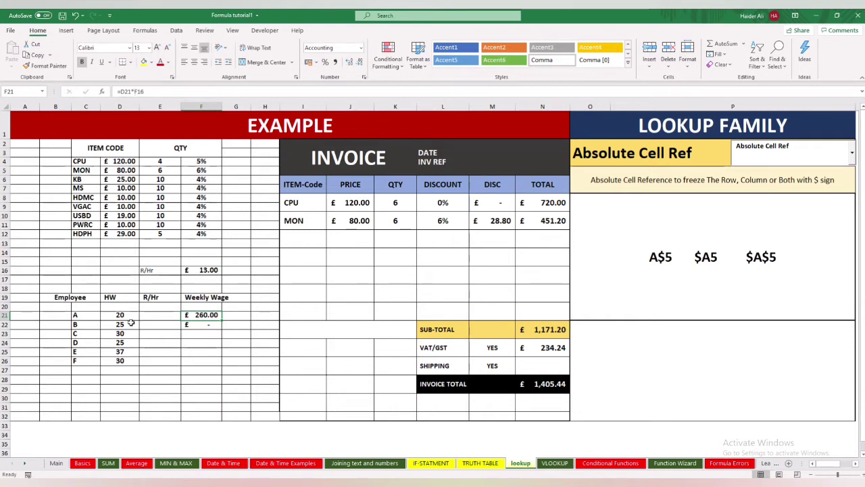
{"action": "key", "text": "F3"}
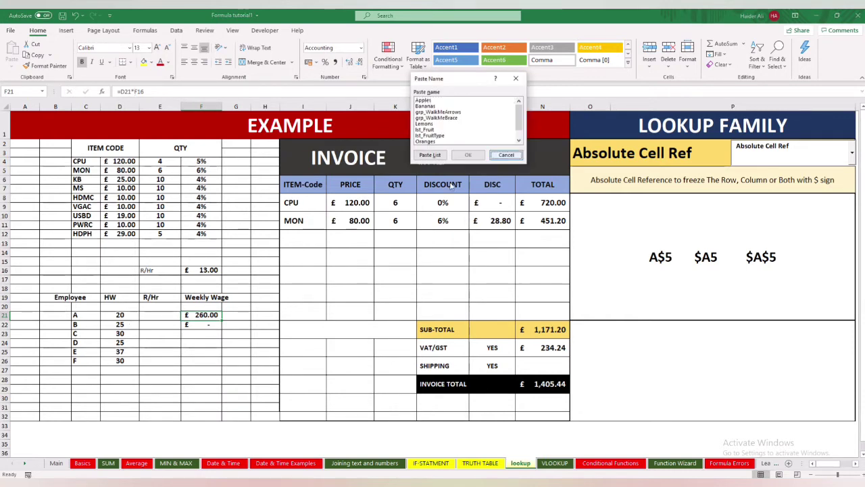
{"action": "key", "text": "Escape"}
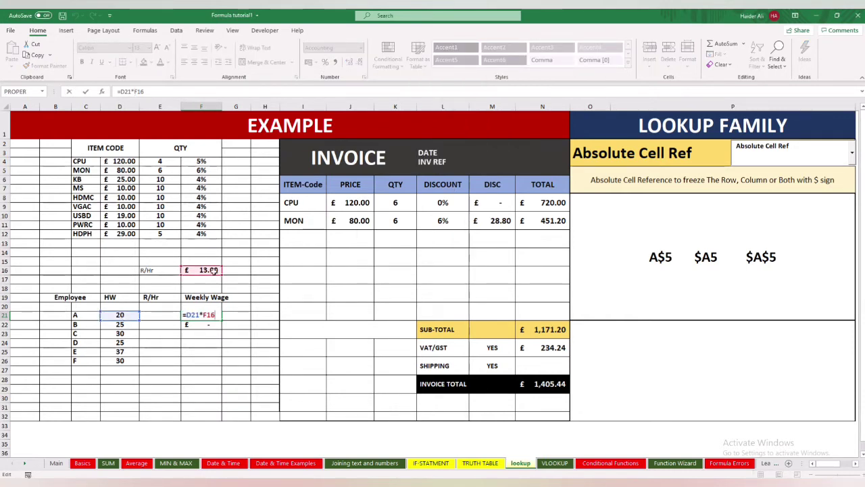
{"action": "key", "text": "Return"}
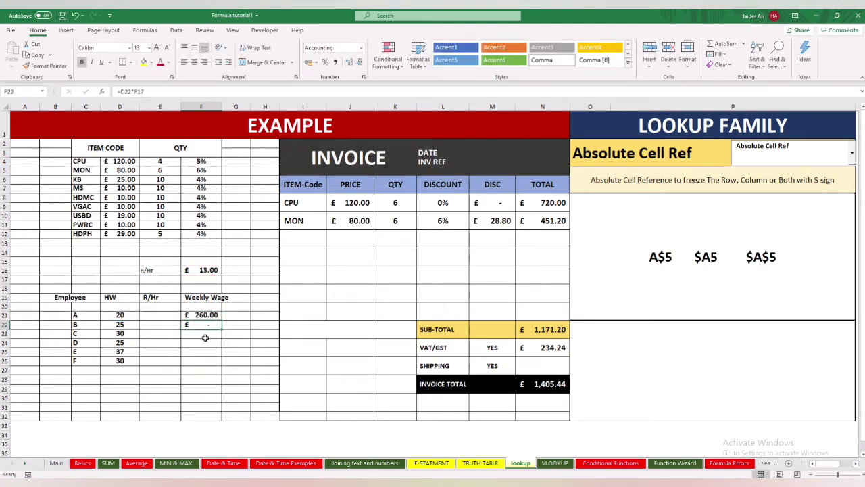
{"action": "key", "text": "F2"}
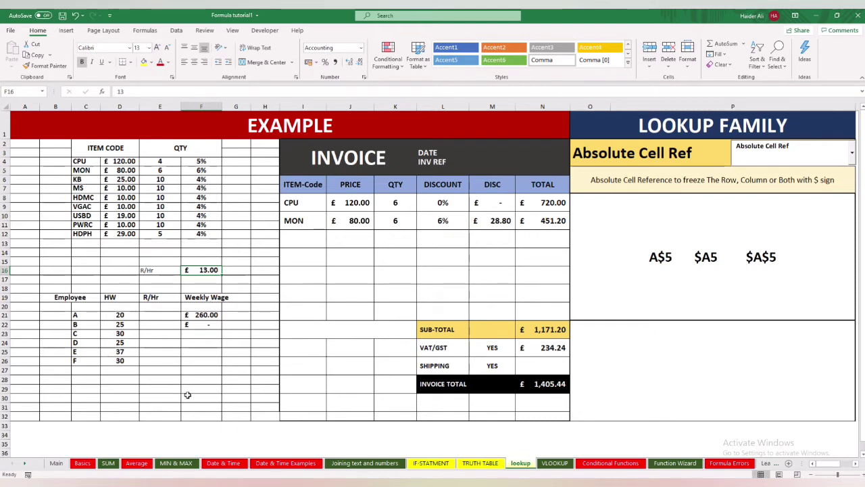
Change F21's formula to =D21*$F$16 with an absolute rate reference.
{"action": "left_click", "coordinate": [205, 312]}
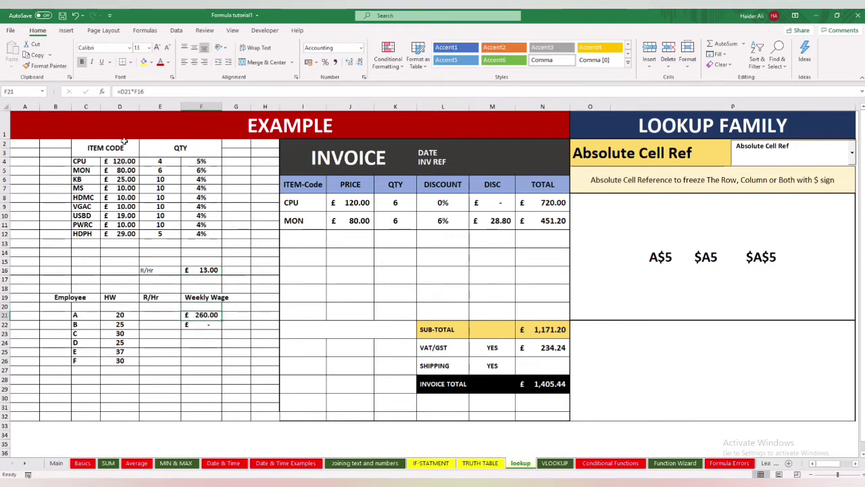
{"action": "left_click", "coordinate": [131, 90]}
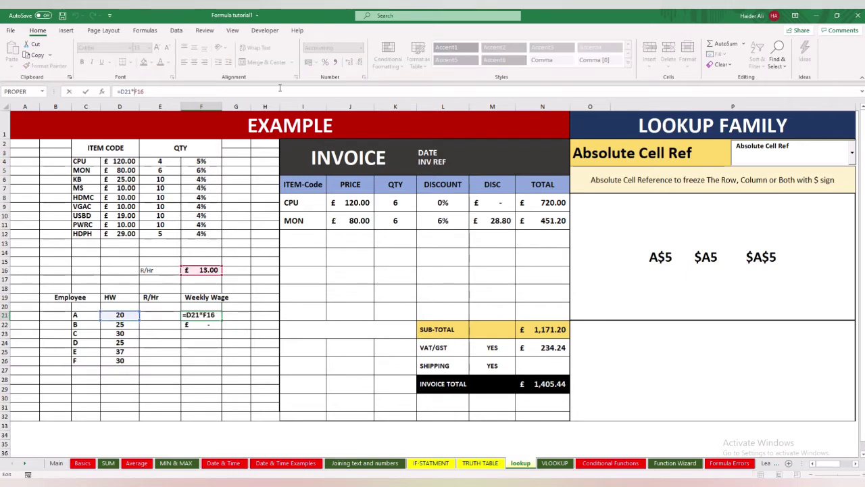
{"action": "type", "text": "$"}
{"action": "key", "text": "Right"}
{"action": "type", "text": "$"}
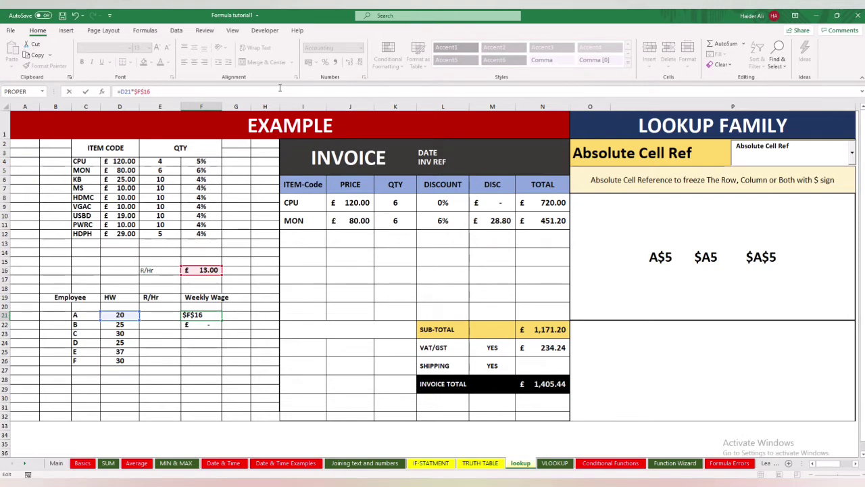
{"action": "key", "text": "Return"}
Copy the fixed-rate wage formula from F21 into F22:F26.
{"action": "key", "text": "Up"}
{"action": "key", "text": "ctrl+c"}
{"action": "key", "text": "Down"}
{"action": "key", "text": "shift+Down"}
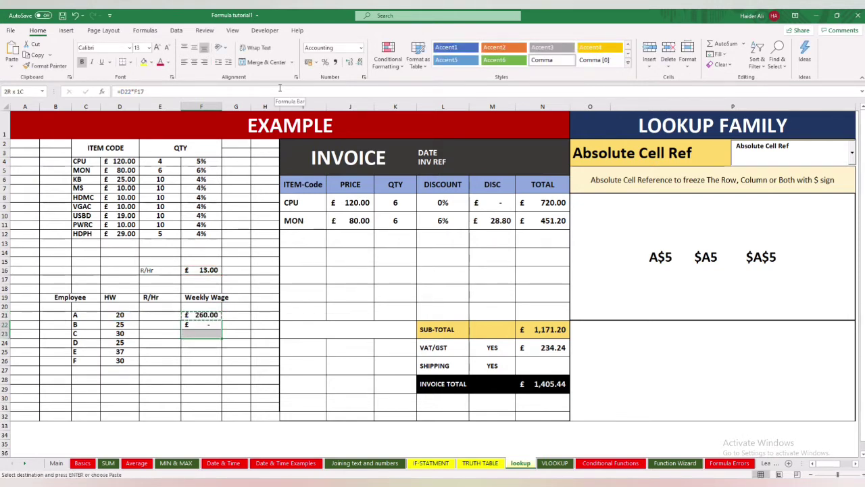
{"action": "key", "text": "shift+Down"}
{"action": "key", "text": "shift+Down"}
{"action": "key", "text": "shift+Down"}
{"action": "key", "text": "Return"}
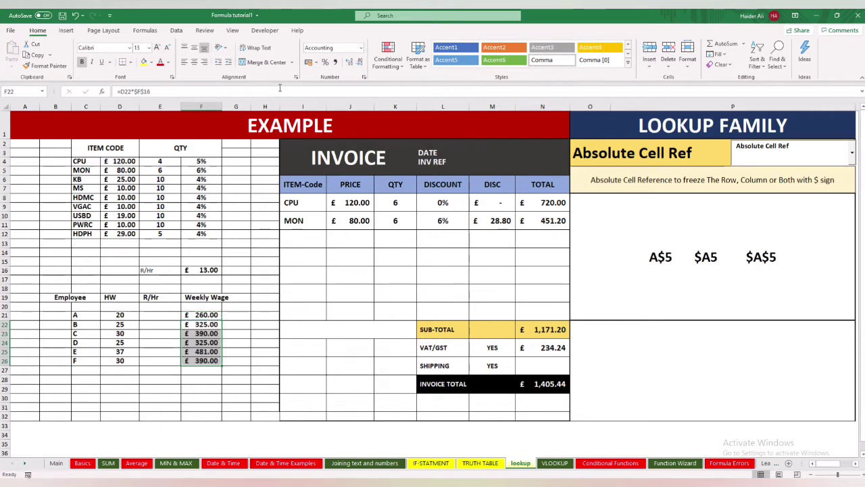
Check each wage formula in F22 to F25 uses $F$16.
{"action": "key", "text": "shift+Up"}
{"action": "key", "text": "shift+Up"}
{"action": "key", "text": "shift+Up"}
{"action": "key", "text": "shift+Up"}
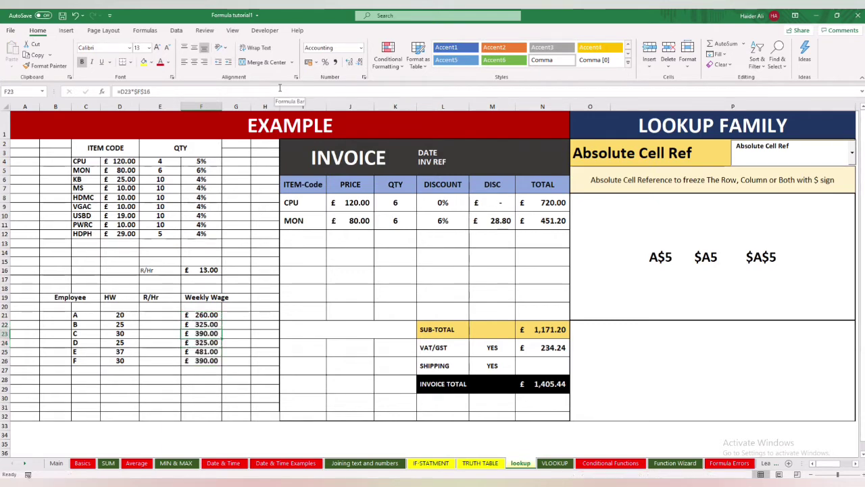
{"action": "key", "text": "F2"}
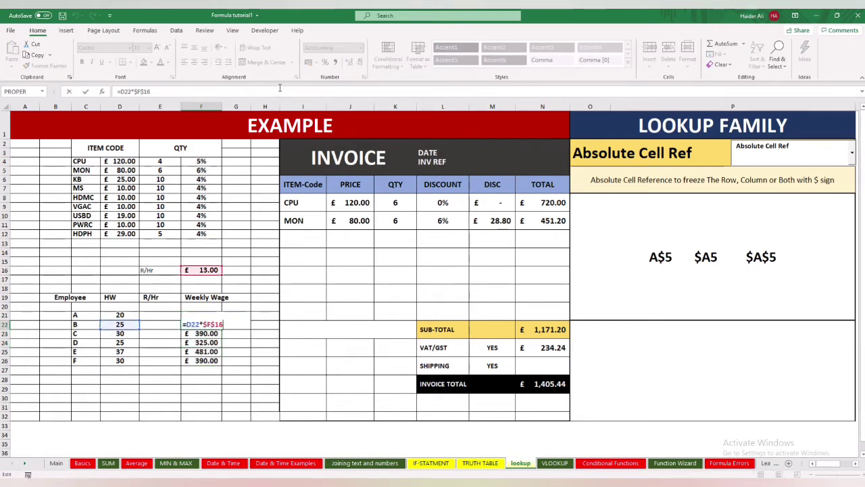
{"action": "key", "text": "Return"}
{"action": "key", "text": "F2"}
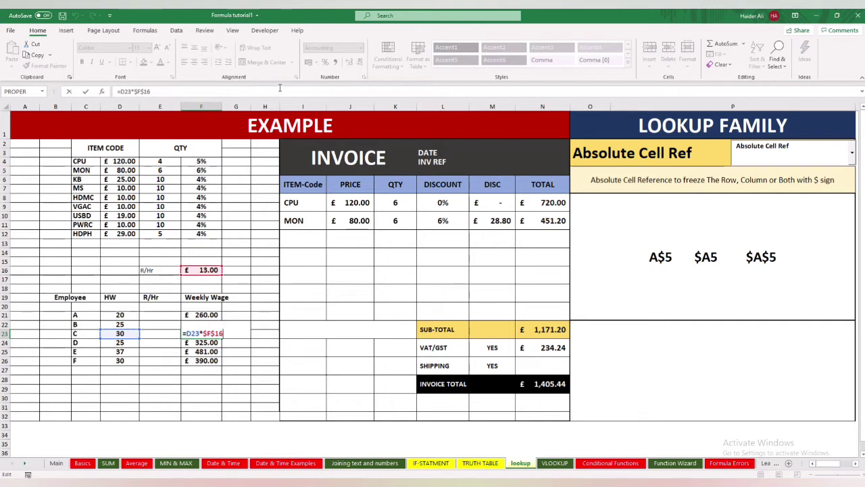
{"action": "key", "text": "Return"}
{"action": "key", "text": "F2"}
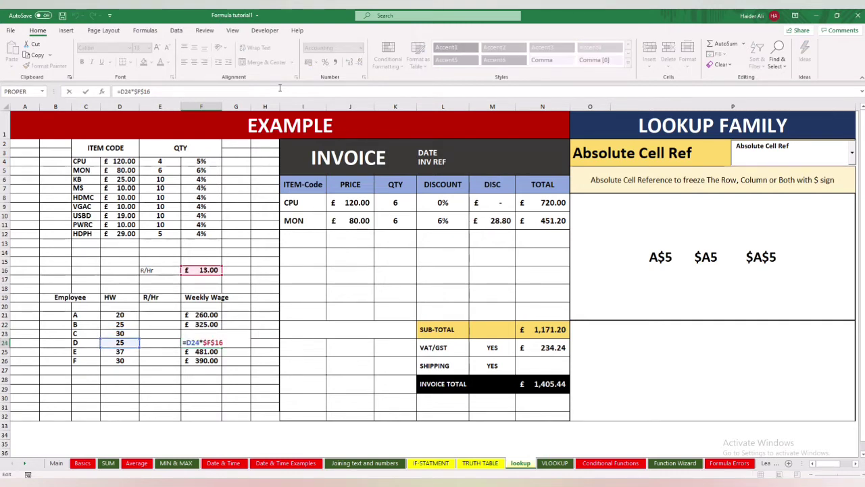
{"action": "key", "text": "Return"}
{"action": "key", "text": "F2"}
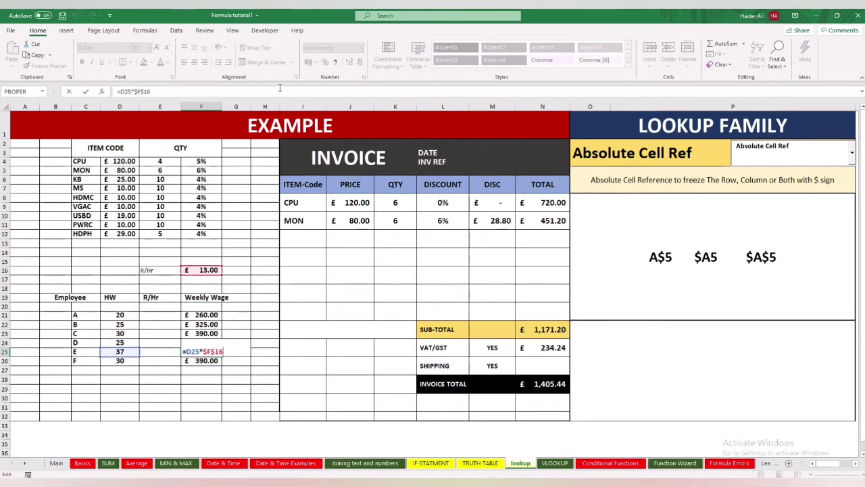
{"action": "key", "text": "Return"}
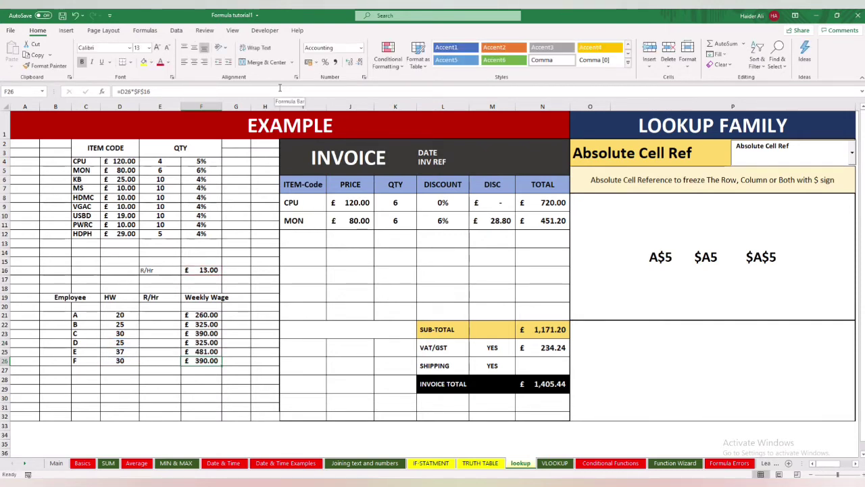
{"action": "key", "text": "Up"}
{"action": "key", "text": "Up"}
{"action": "key", "text": "Up"}
{"action": "key", "text": "Up"}
{"action": "key", "text": "Up"}
{"action": "key", "text": "Up"}
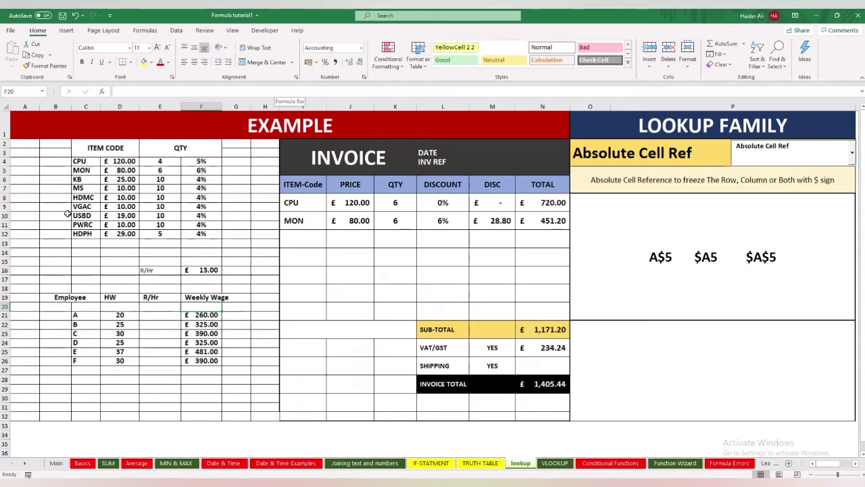
{"action": "left_click", "coordinate": [201, 317]}
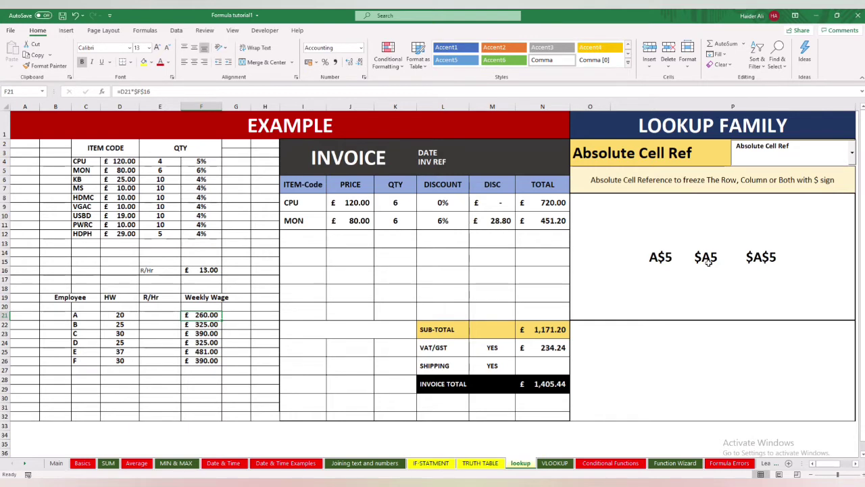
{"action": "key", "text": "Down"}
{"action": "key", "text": "Down"}
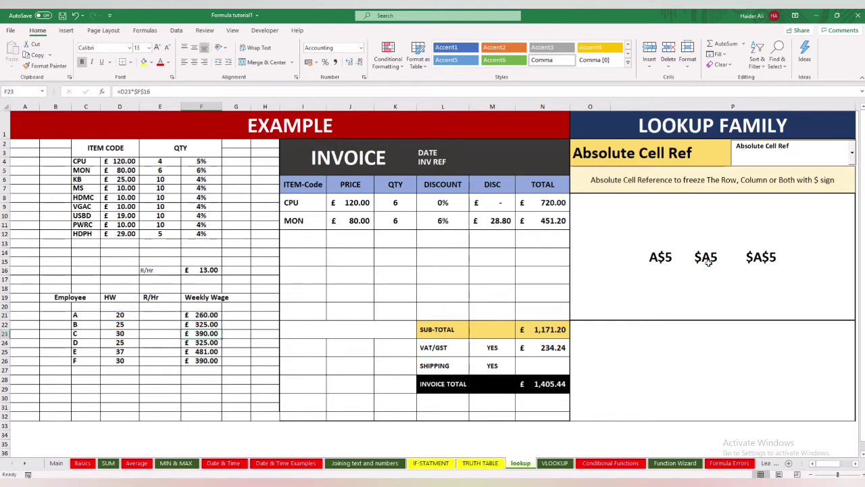
{"action": "key", "text": "Down"}
{"action": "key", "text": "Down"}
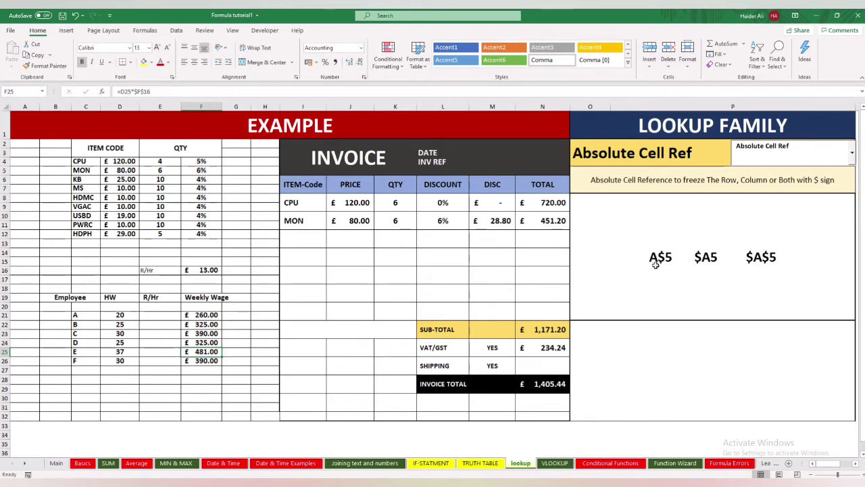
{"action": "left_click", "coordinate": [711, 267]}
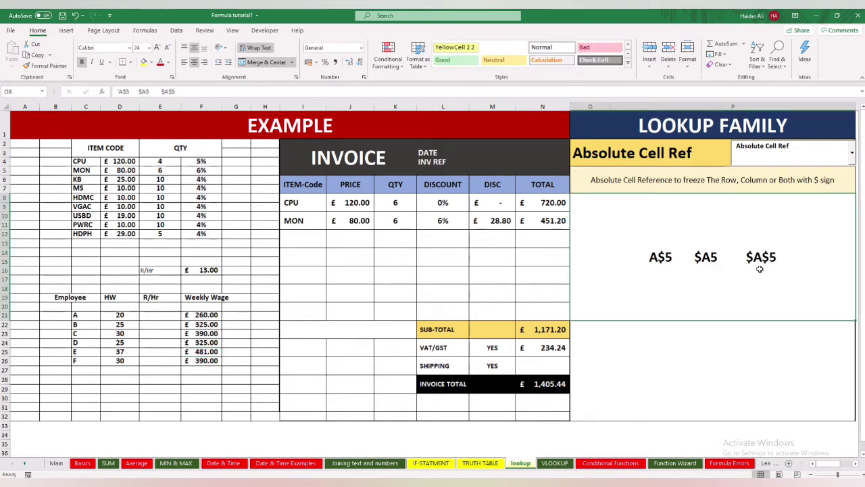
{"action": "left_click", "coordinate": [208, 316]}
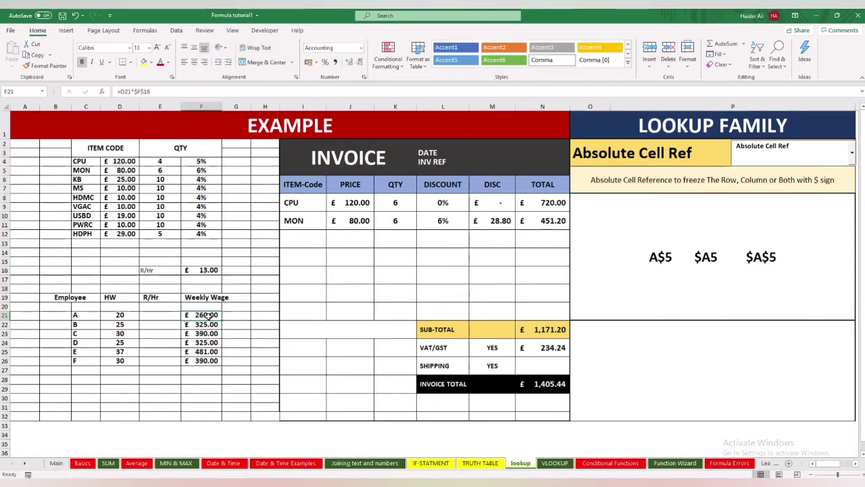
{"action": "key", "text": "F2"}
{"action": "key", "text": "Escape"}
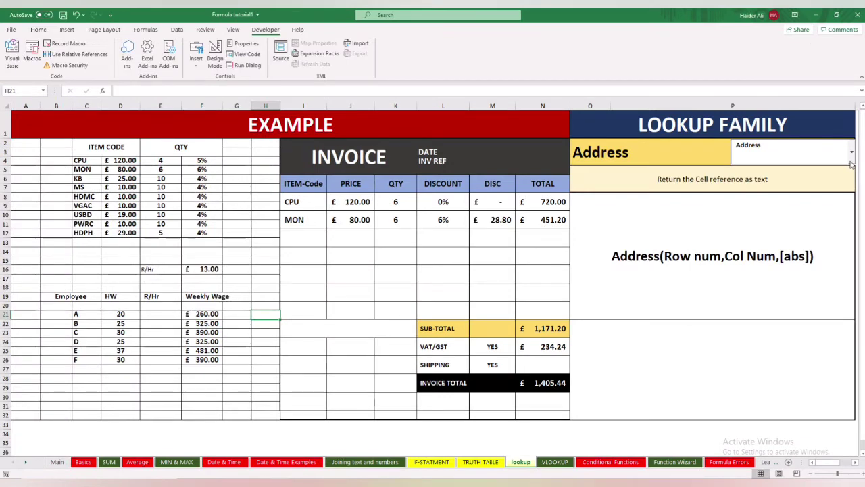
{"action": "left_click", "coordinate": [852, 153]}
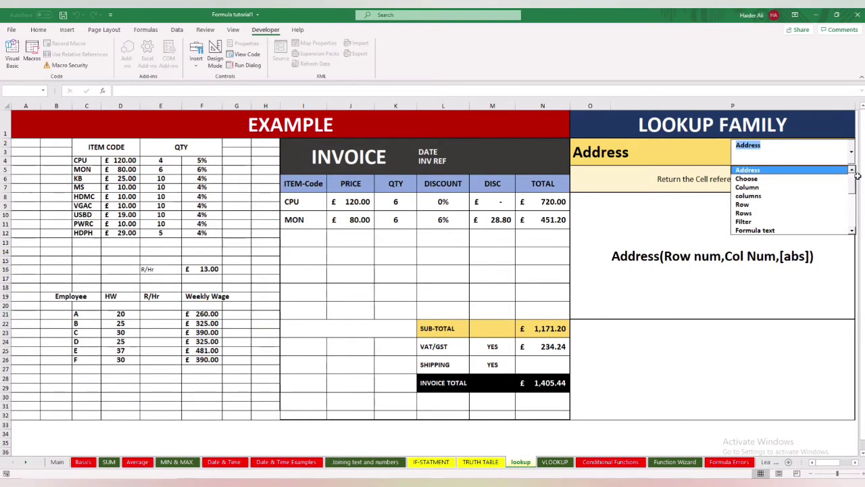
{"action": "left_click", "coordinate": [852, 171]}
{"action": "left_click", "coordinate": [853, 171]}
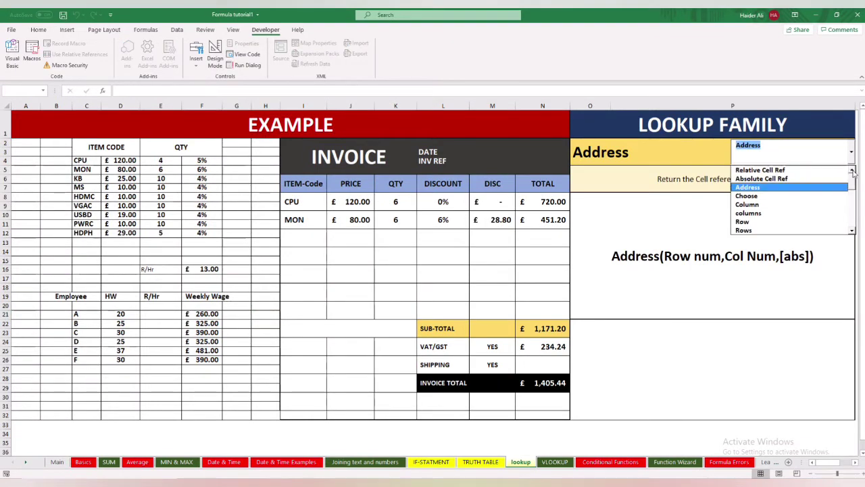
{"action": "left_click", "coordinate": [814, 187]}
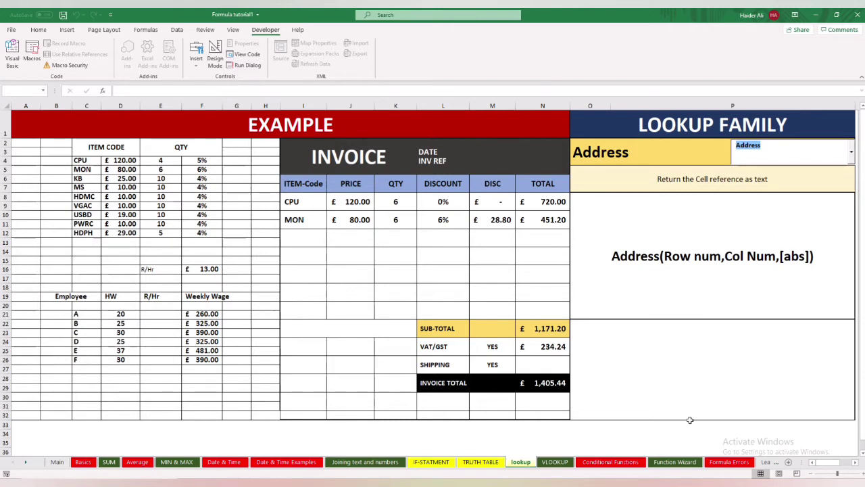
{"action": "left_click", "coordinate": [652, 352]}
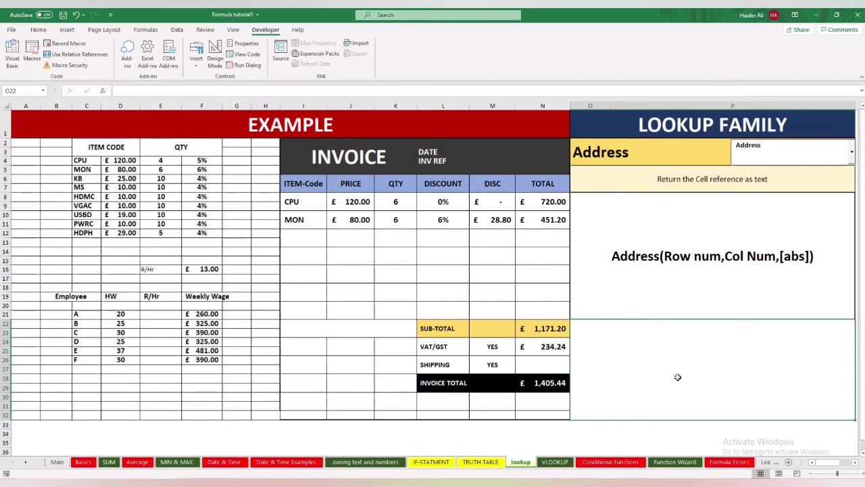
Enter =ADDRESS(25,3) in O22 to return the reference $C$25.
{"action": "type", "text": "="}
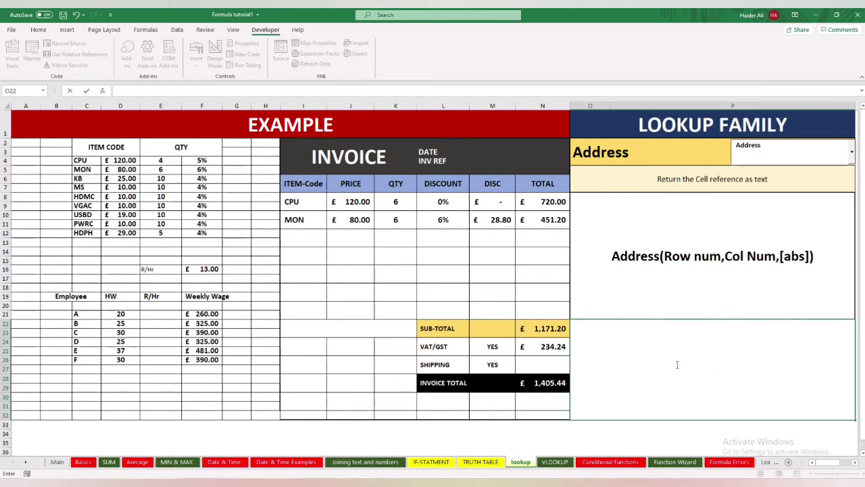
{"action": "type", "text": "address"}
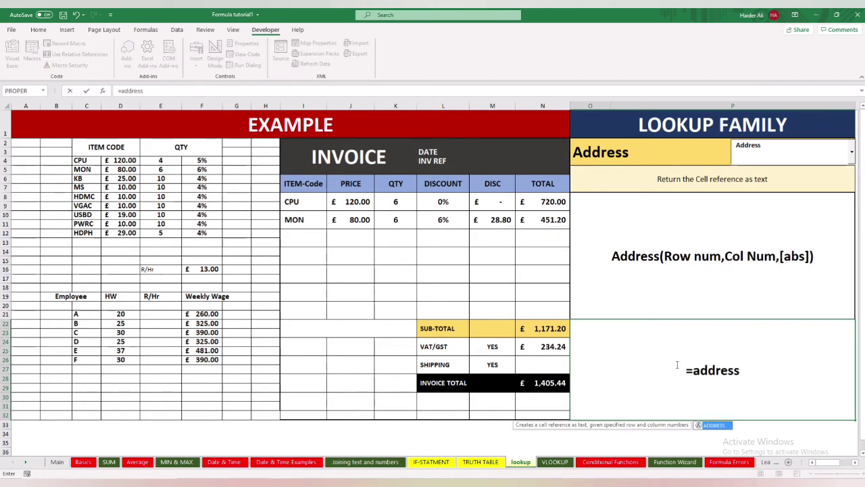
{"action": "type", "text": "("}
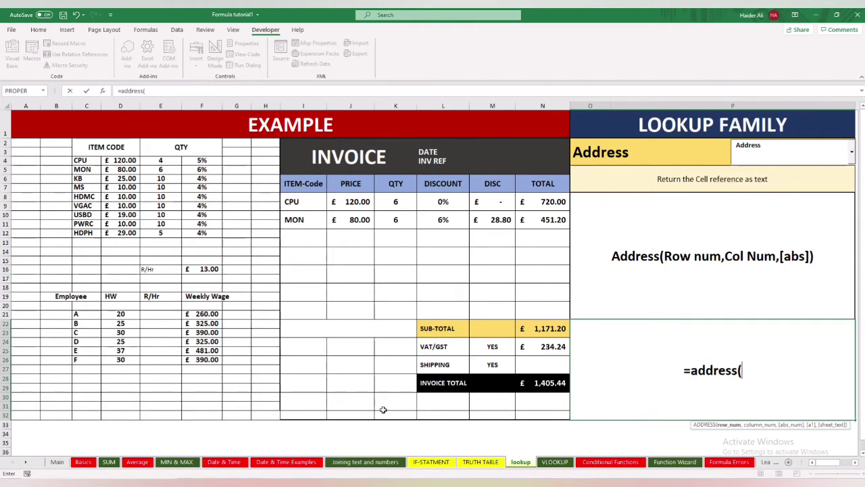
{"action": "type", "text": "2"}
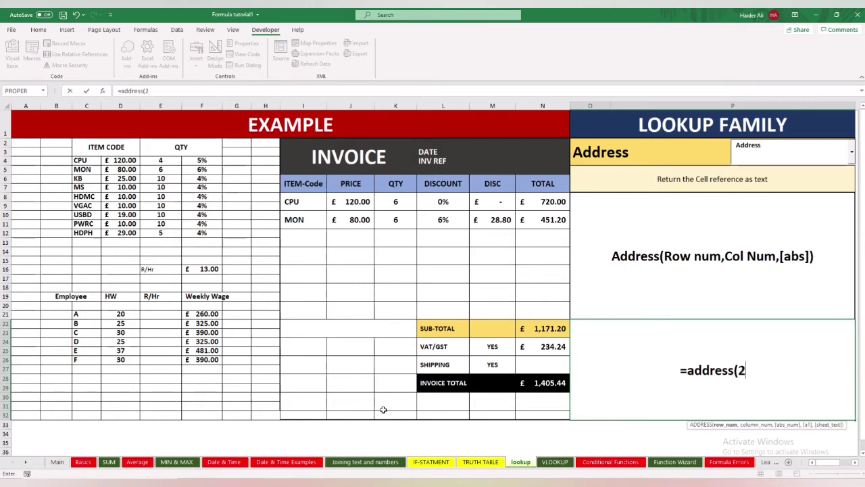
{"action": "type", "text": "5"}
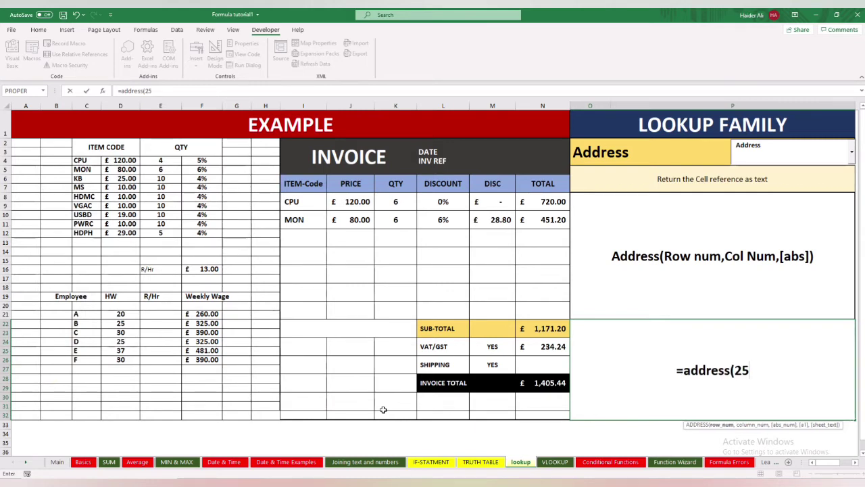
{"action": "type", "text": ","}
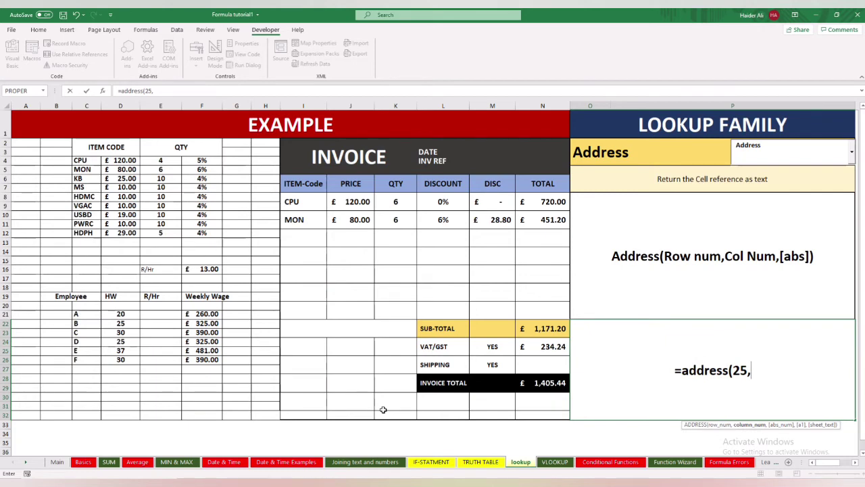
{"action": "type", "text": "3"}
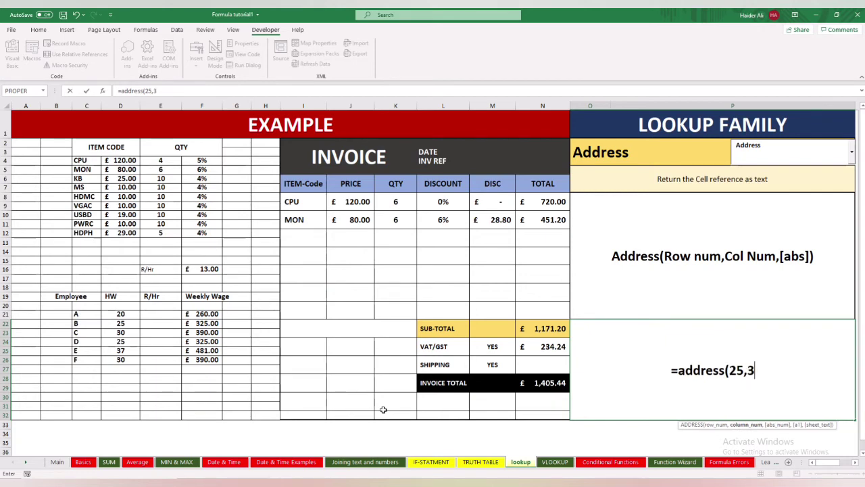
{"action": "type", "text": ")"}
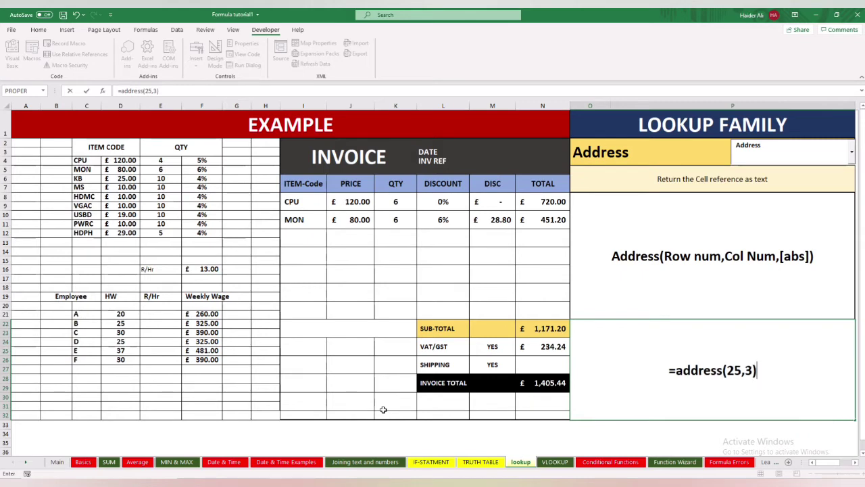
{"action": "key", "text": "Return"}
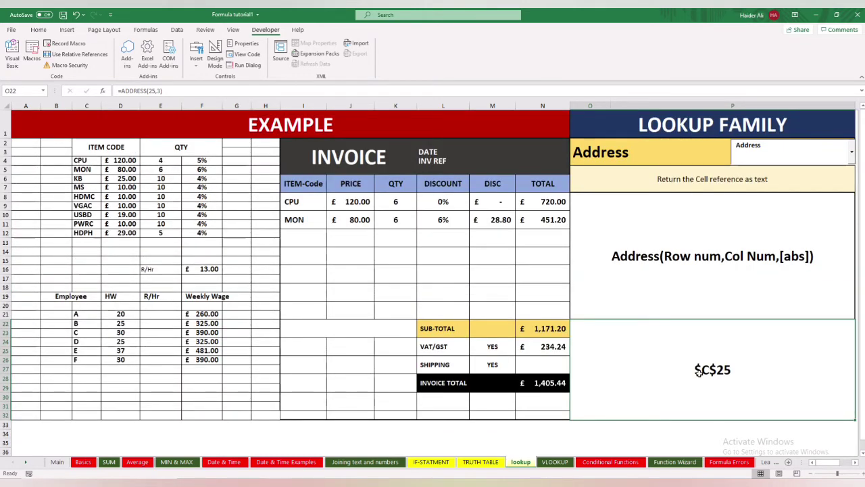
Add abs_num 2 to the formula, making =ADDRESS(25,3,2).
{"action": "double_click", "coordinate": [698, 373]}
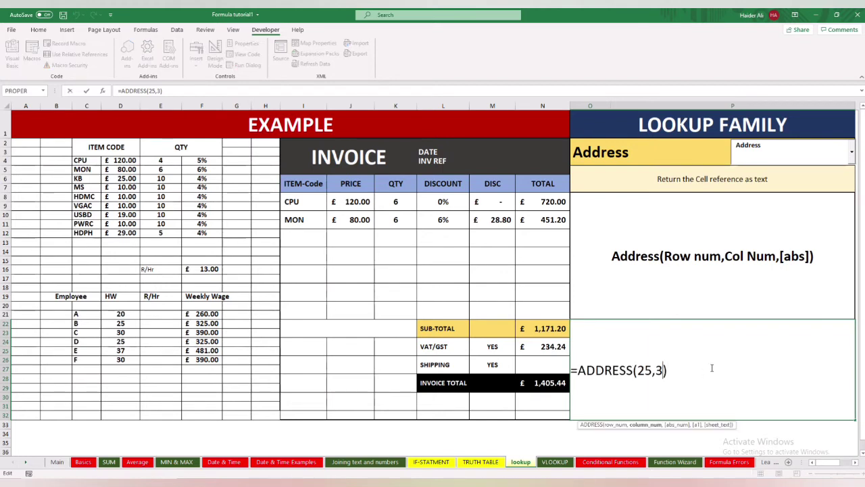
{"action": "type", "text": ","}
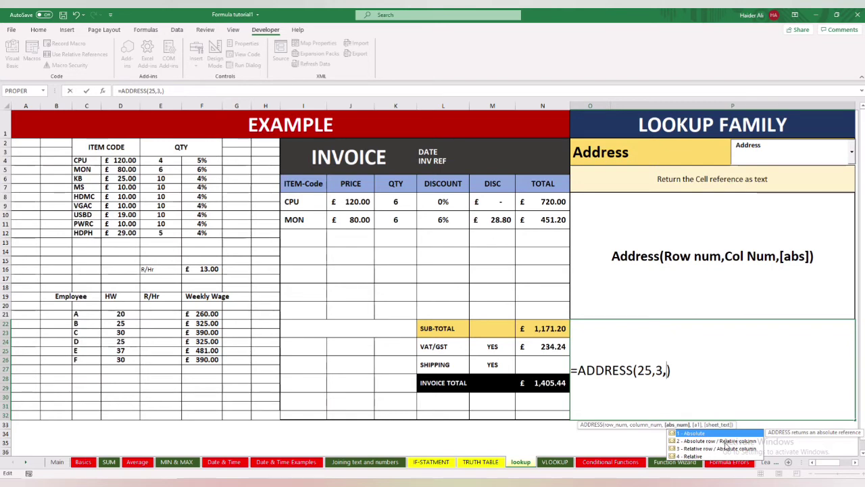
{"action": "type", "text": "2"}
{"action": "key", "text": "ctrl+Return"}
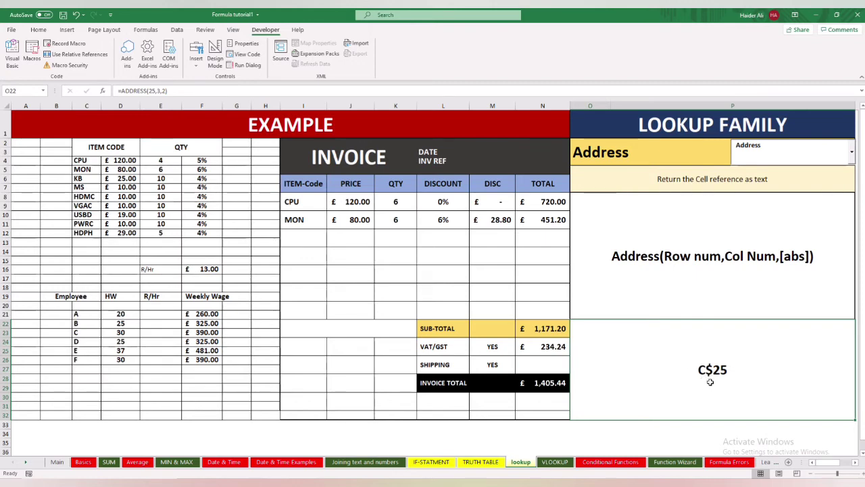
Change abs_num from 2 to 4, making =ADDRESS(25,3,4).
{"action": "double_click", "coordinate": [711, 382]}
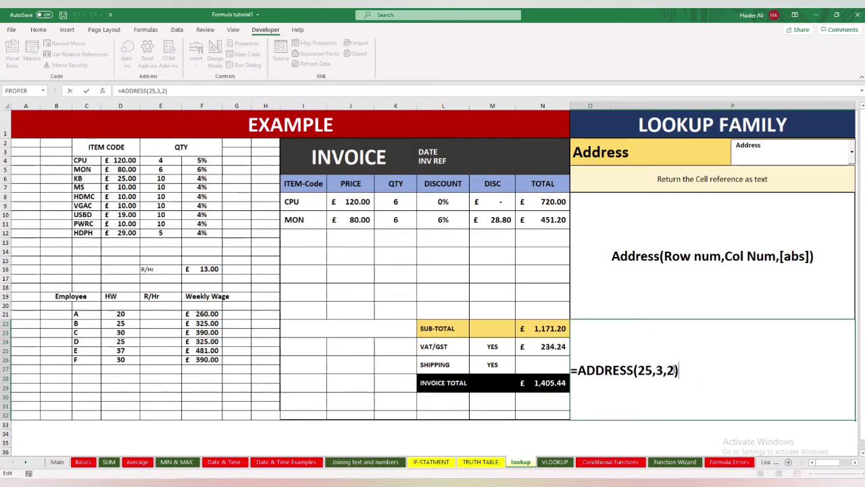
{"action": "left_click", "coordinate": [677, 370]}
{"action": "key", "text": "BackSpace"}
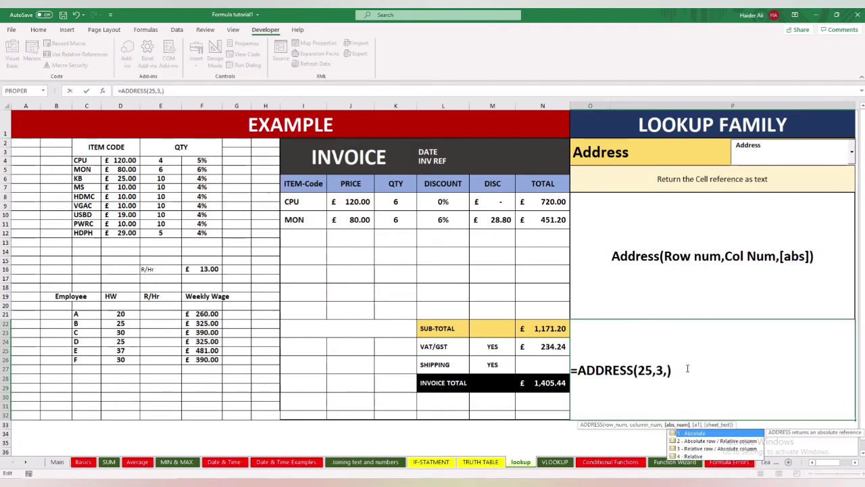
{"action": "type", "text": "4"}
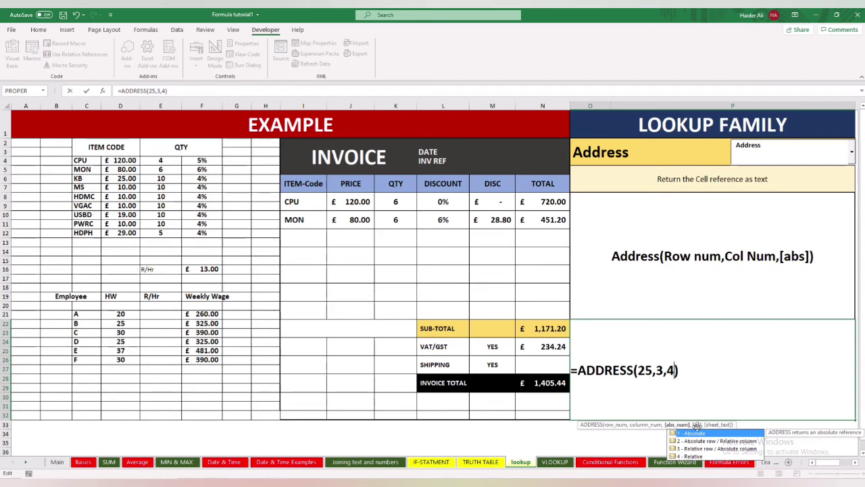
{"action": "key", "text": "Return"}
Add the R1C1-style argument 0, giving =ADDRESS(25,3,4,0) that returns R[25]C[3].
{"action": "key", "text": "Up"}
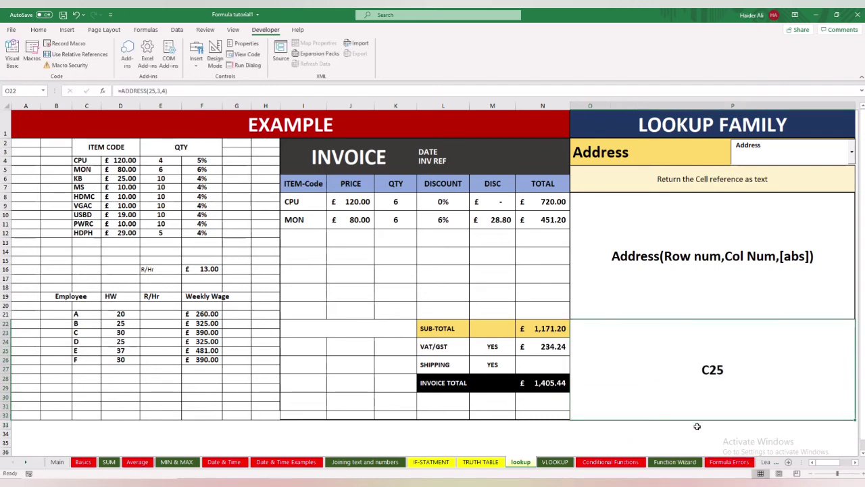
{"action": "key", "text": "F2"}
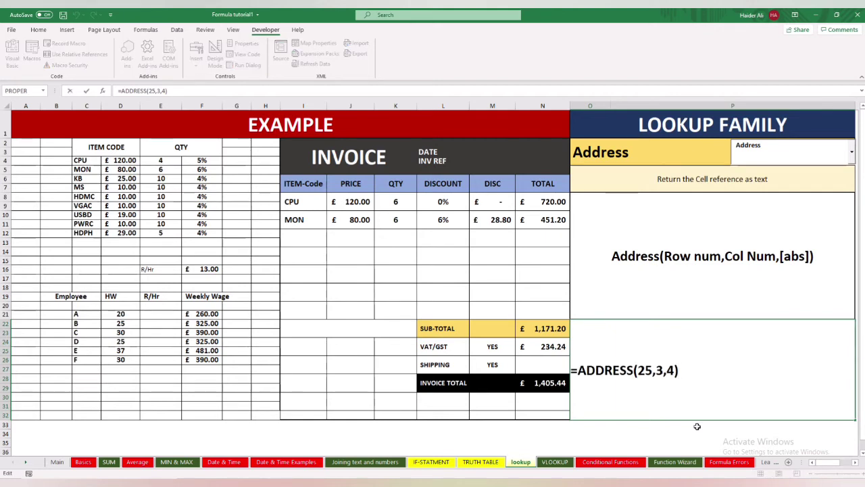
{"action": "key", "text": "Left"}
{"action": "type", "text": ","}
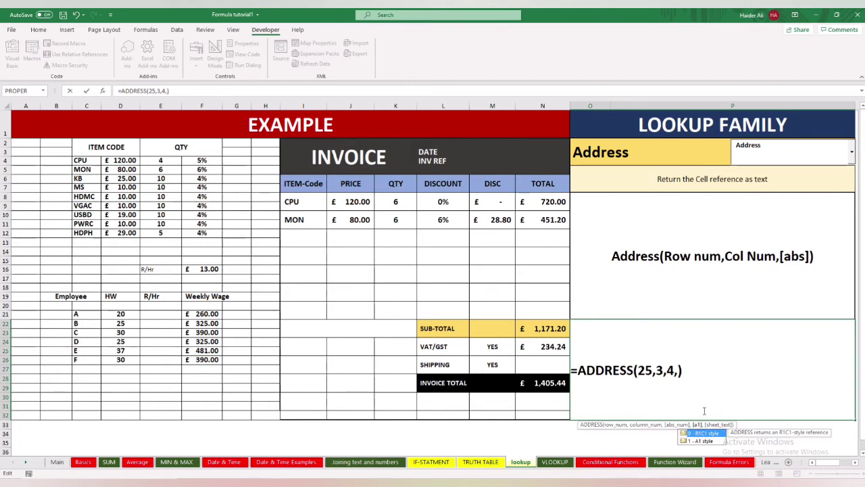
{"action": "key", "text": "BackSpace"}
{"action": "key", "text": "ctrl+Return"}
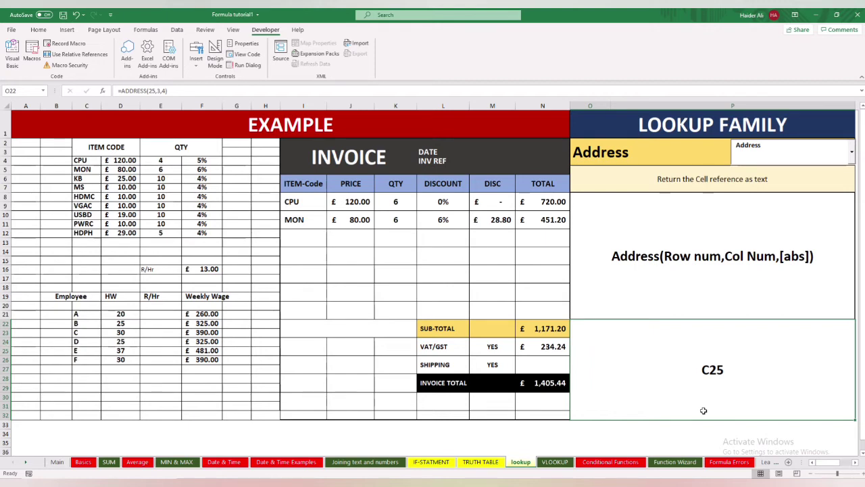
{"action": "double_click", "coordinate": [703, 411]}
{"action": "key", "text": "Left"}
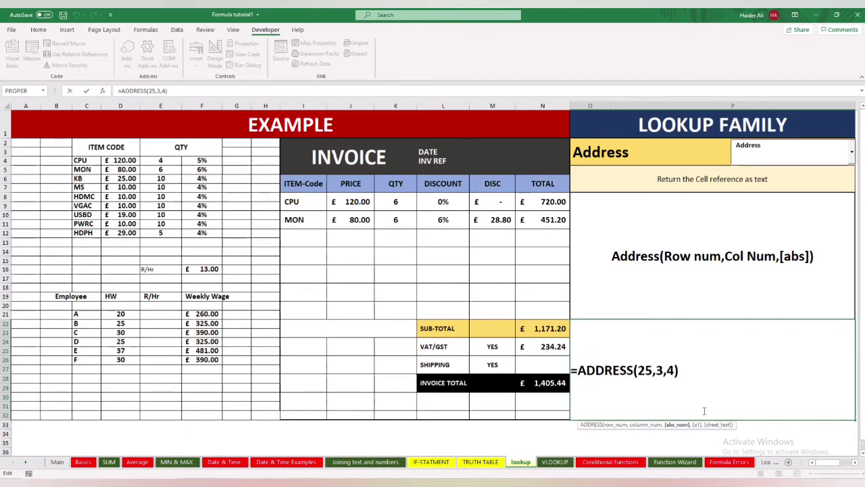
{"action": "type", "text": ","}
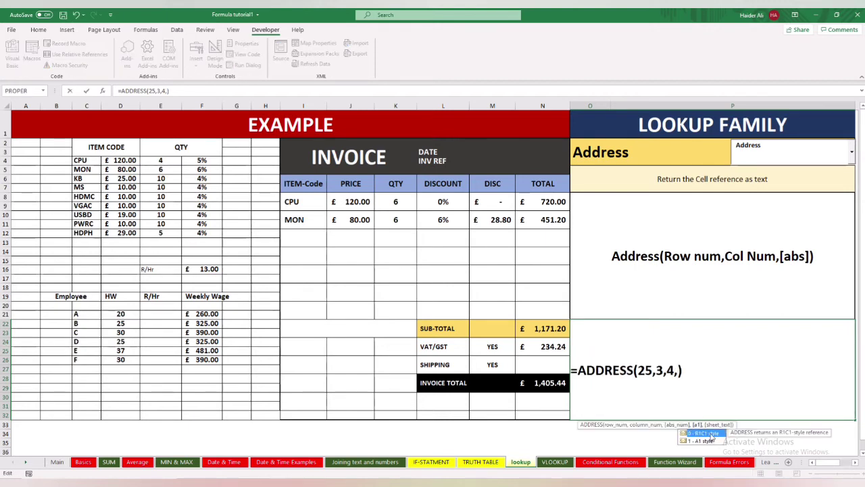
{"action": "double_click", "coordinate": [711, 438]}
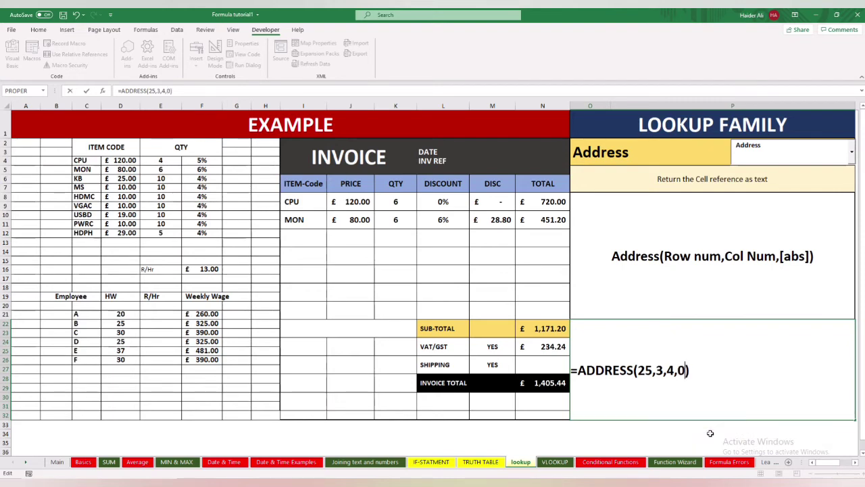
{"action": "left_click", "coordinate": [710, 433]}
{"action": "left_click", "coordinate": [701, 391]}
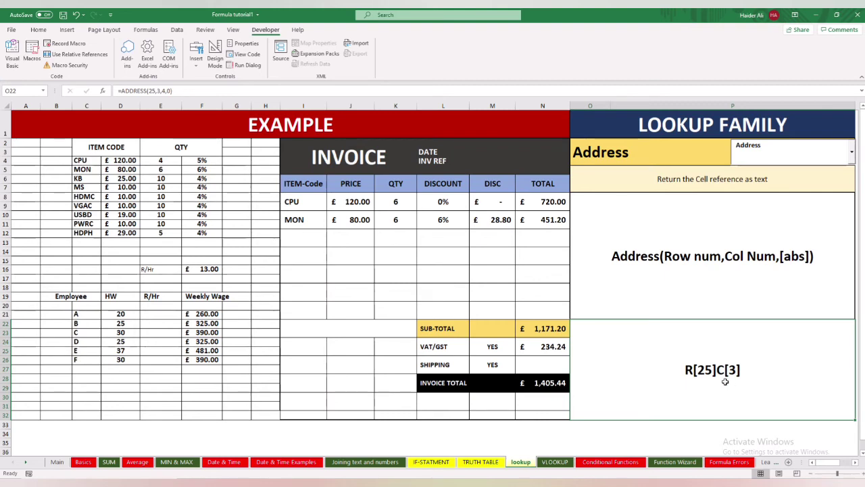
Switch the lookup panel to Choose, clear O22's ADDRESS formula, and start a new formula with =.
{"action": "left_click", "coordinate": [852, 154]}
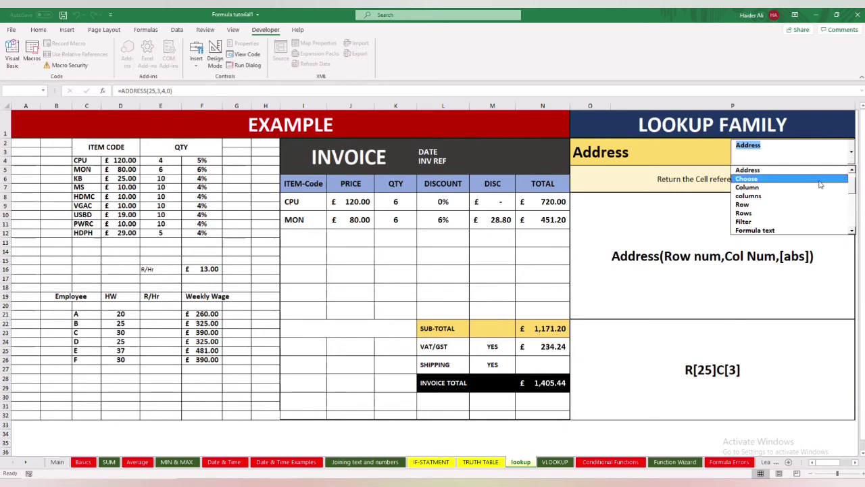
{"action": "left_click", "coordinate": [746, 179]}
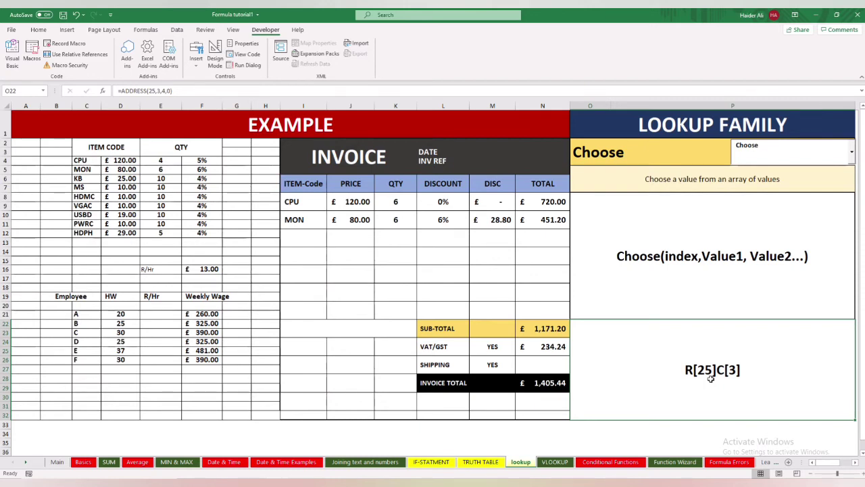
{"action": "key", "text": "Delete"}
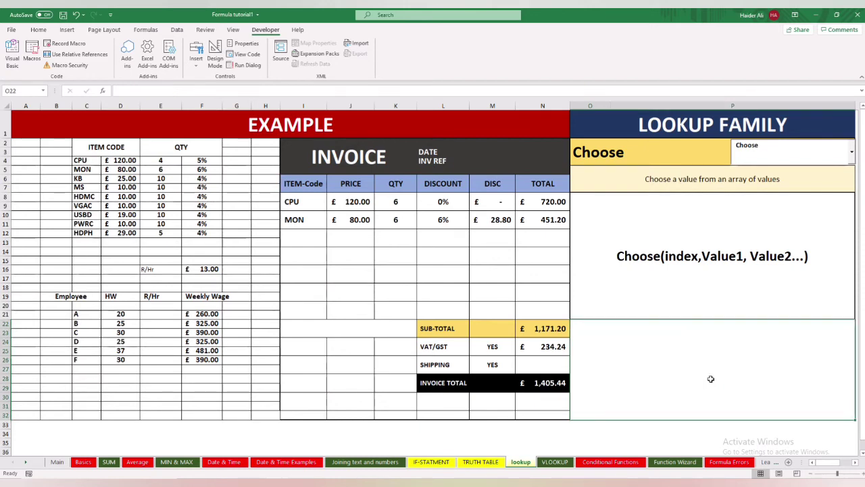
{"action": "type", "text": "="}
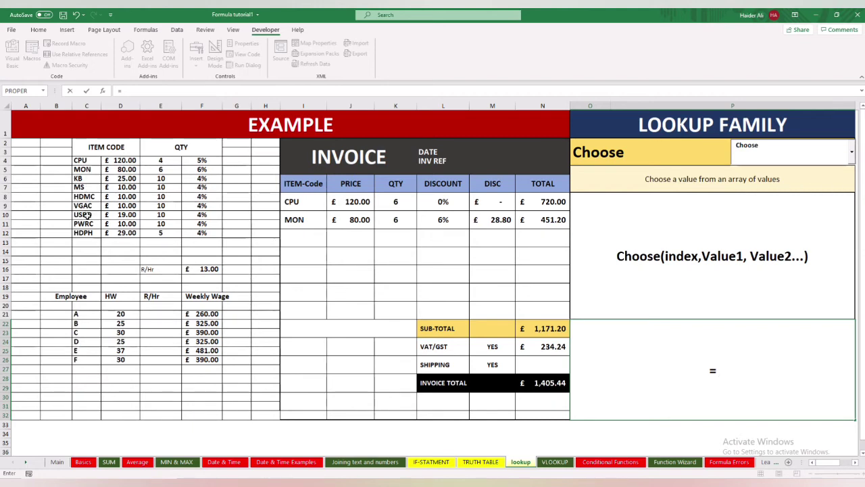
Fill B4:B12 with index numbers 1 to 9 beside the item codes and centre them.
{"action": "key", "text": "Escape"}
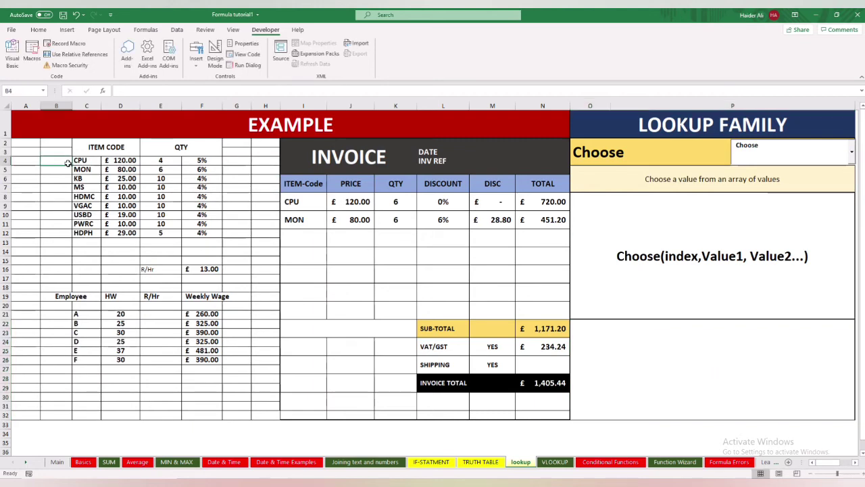
{"action": "left_click", "coordinate": [67, 166]}
{"action": "left_click_drag", "start_coordinate": [68, 162], "coordinate": [71, 237]}
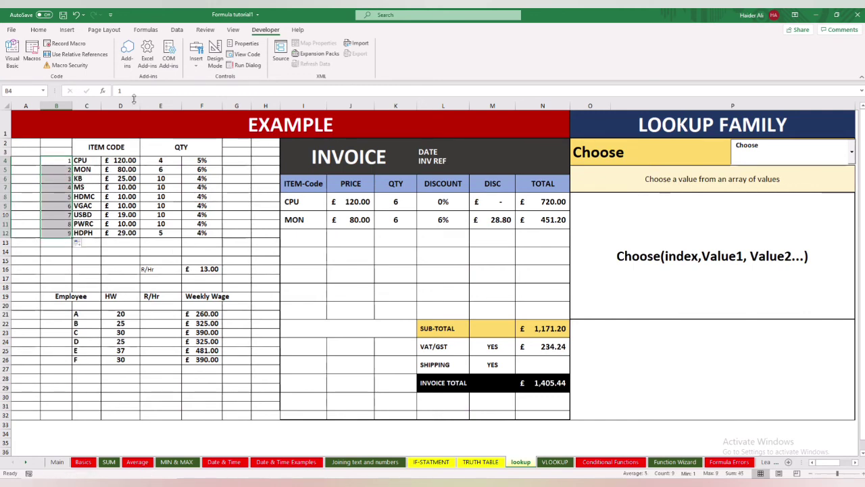
{"action": "left_click", "coordinate": [39, 30]}
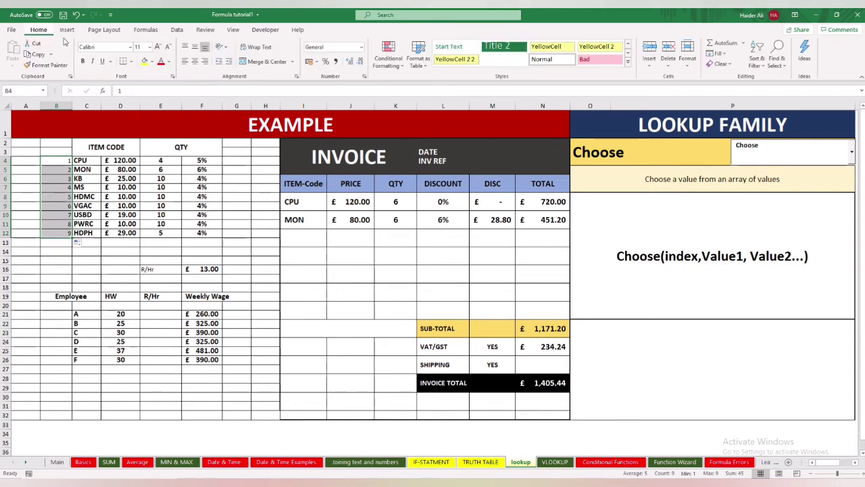
{"action": "left_click", "coordinate": [195, 60]}
{"action": "left_click", "coordinate": [672, 354]}
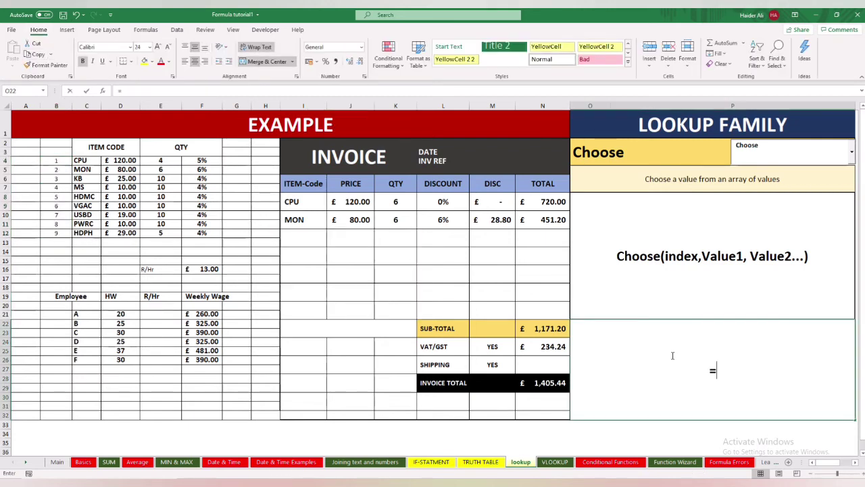
Enter =CHOOSE(A4,C4,C5,…,C12) in the Choose result cell, which returns #VALUE!
{"action": "type", "text": "=ch"}
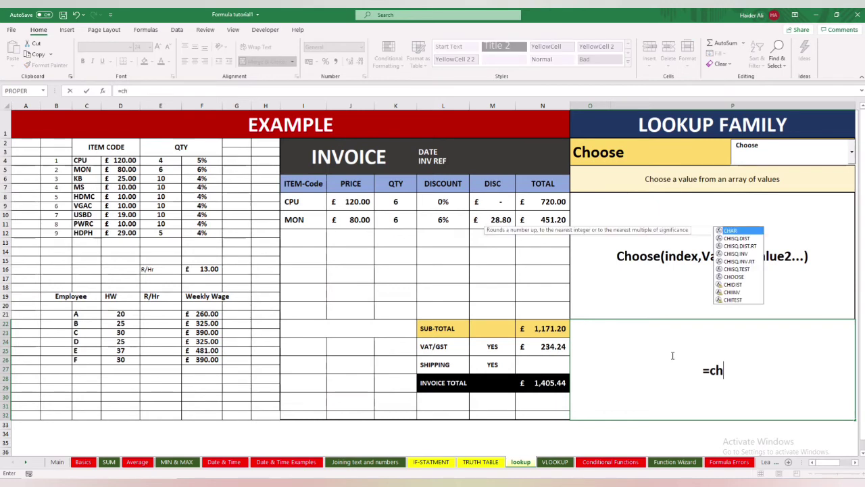
{"action": "type", "text": "oose("}
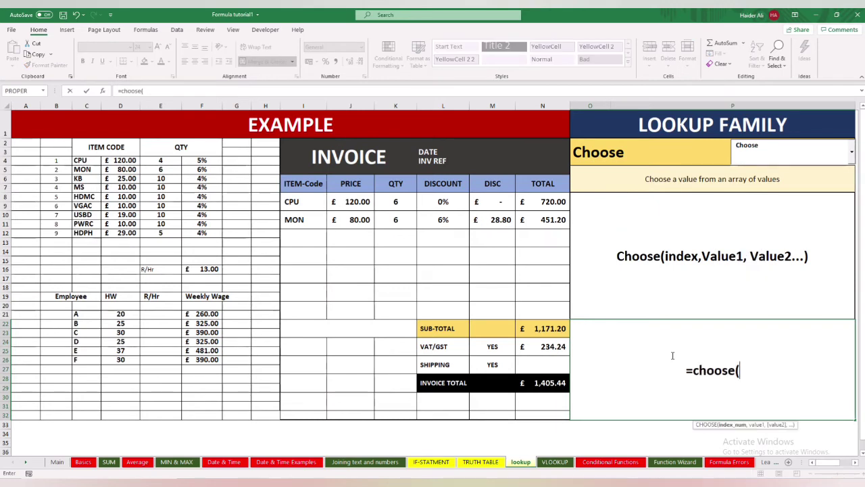
{"action": "left_click", "coordinate": [19, 158]}
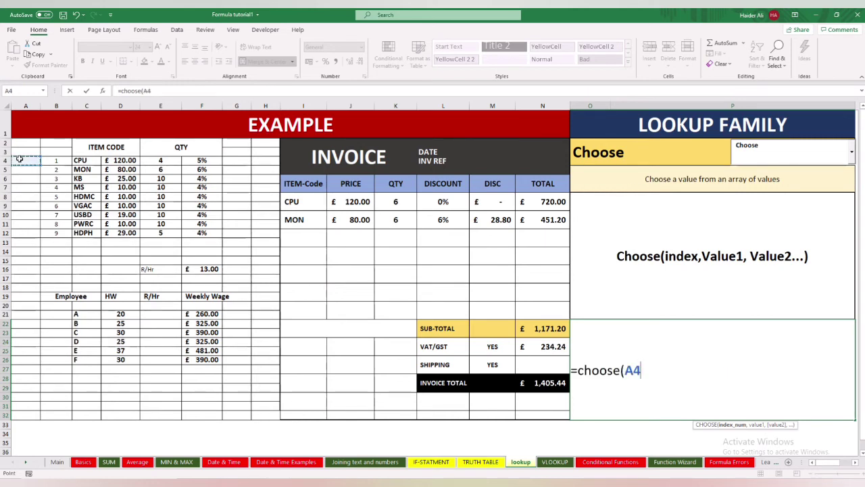
{"action": "type", "text": ","}
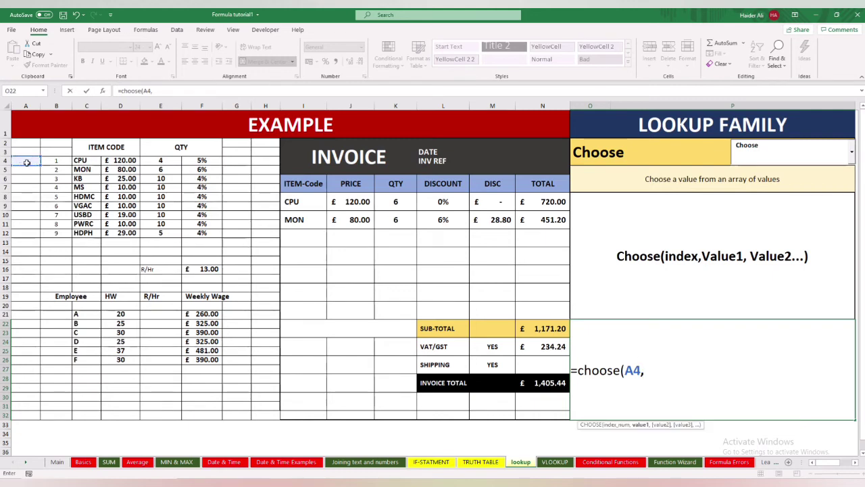
{"action": "left_click", "coordinate": [87, 160]}
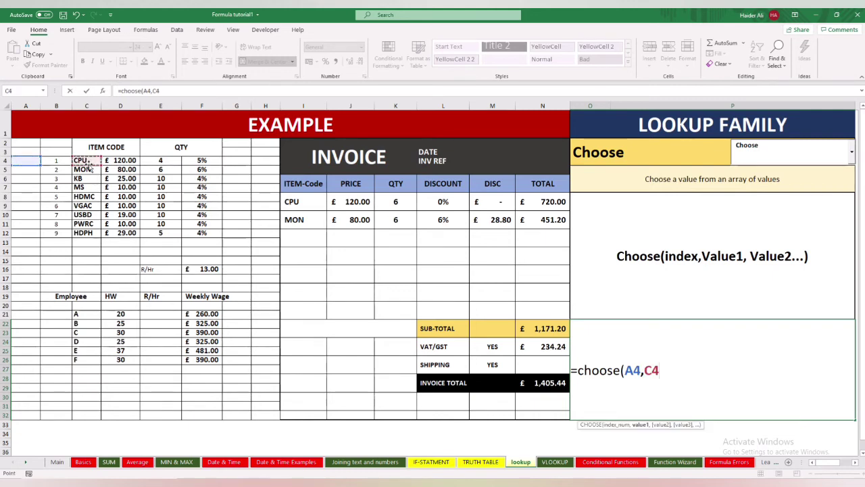
{"action": "type", "text": ","}
{"action": "left_click", "coordinate": [87, 170]}
{"action": "type", "text": ","}
{"action": "left_click", "coordinate": [90, 178]}
{"action": "type", "text": ","}
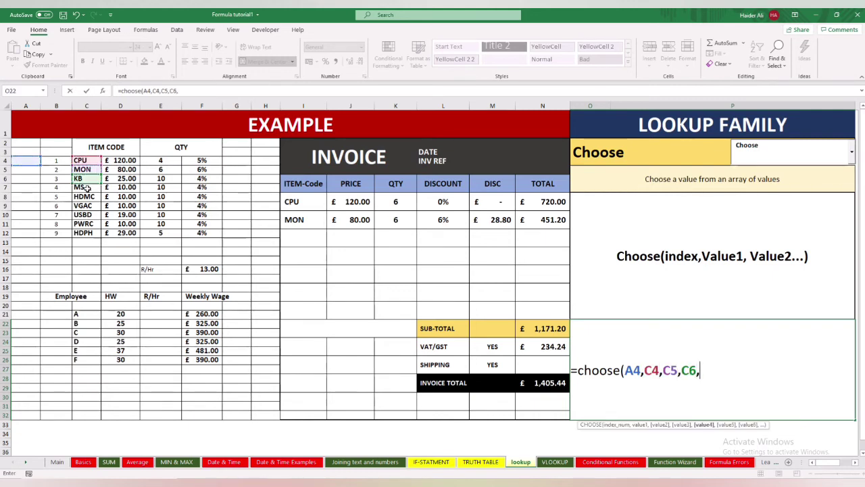
{"action": "left_click", "coordinate": [86, 188]}
{"action": "type", "text": ","}
{"action": "left_click", "coordinate": [87, 196]}
{"action": "type", "text": ","}
{"action": "left_click", "coordinate": [90, 205]}
{"action": "type", "text": ","}
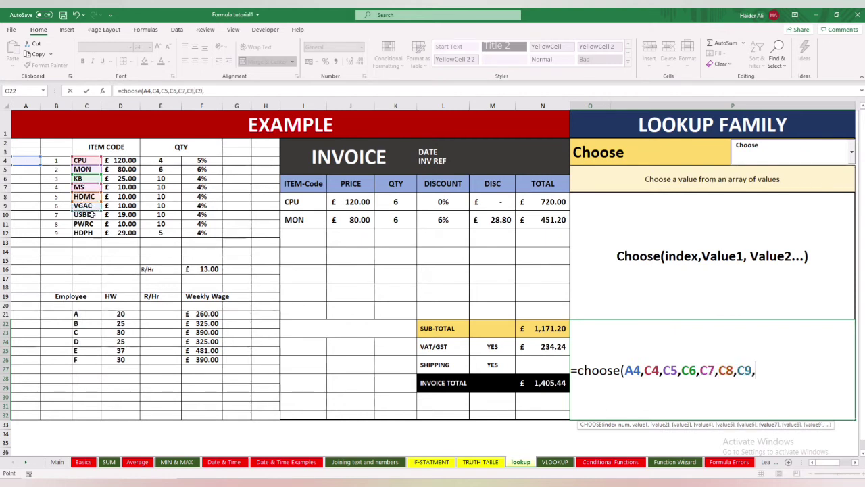
{"action": "left_click", "coordinate": [87, 214]}
{"action": "type", "text": ","}
{"action": "left_click", "coordinate": [87, 223]}
{"action": "type", "text": ","}
{"action": "left_click", "coordinate": [86, 232]}
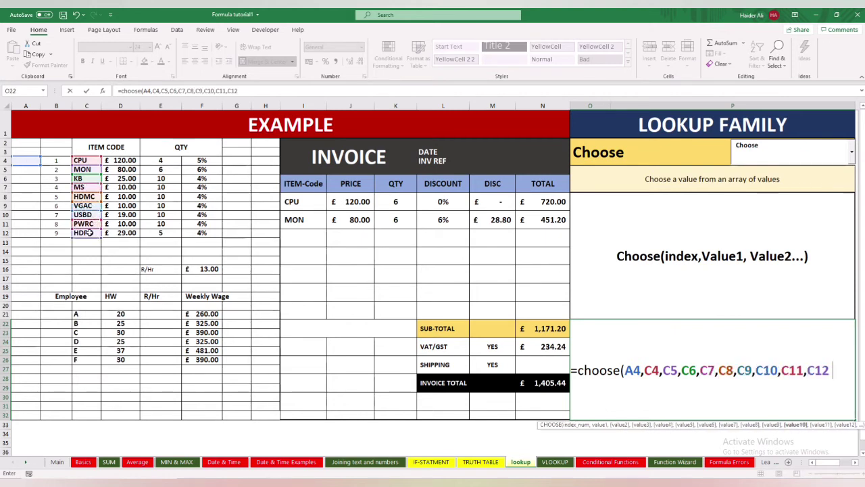
{"action": "type", "text": ",)"}
{"action": "key", "text": "Return"}
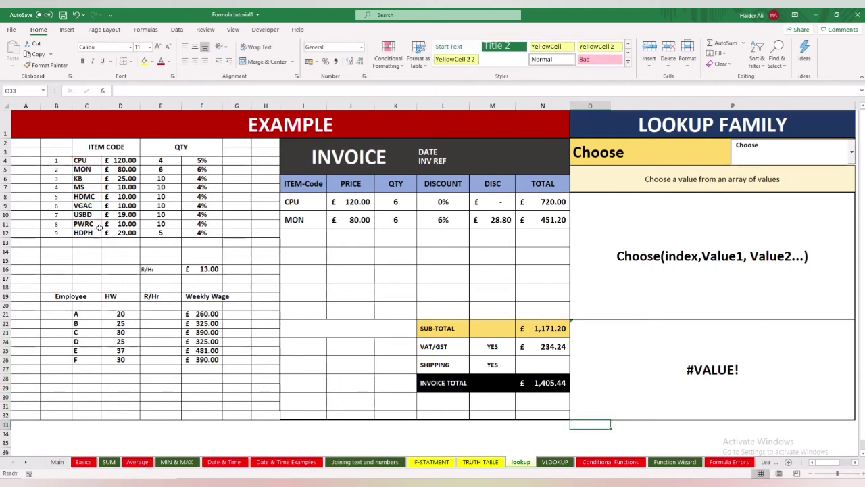
Try indexes 4 and 9 in A4, then set it to 1 so CHOOSE returns CPU.
{"action": "left_click", "coordinate": [25, 161]}
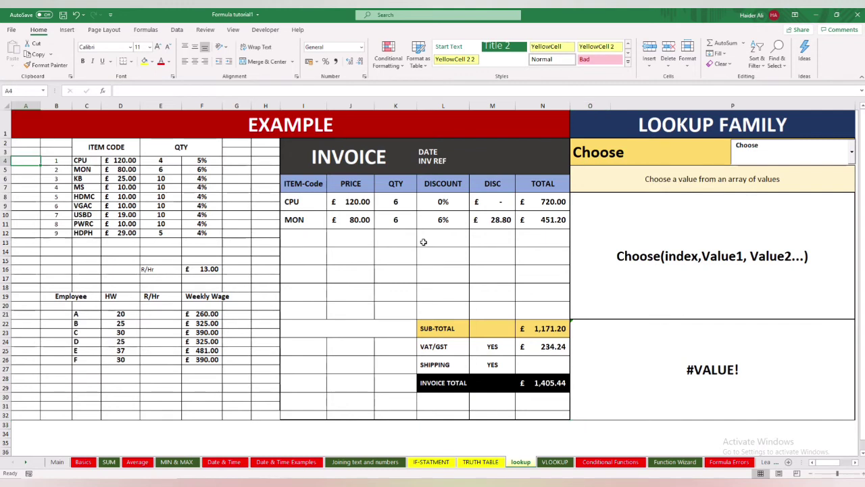
{"action": "type", "text": "4"}
{"action": "key", "text": "Return"}
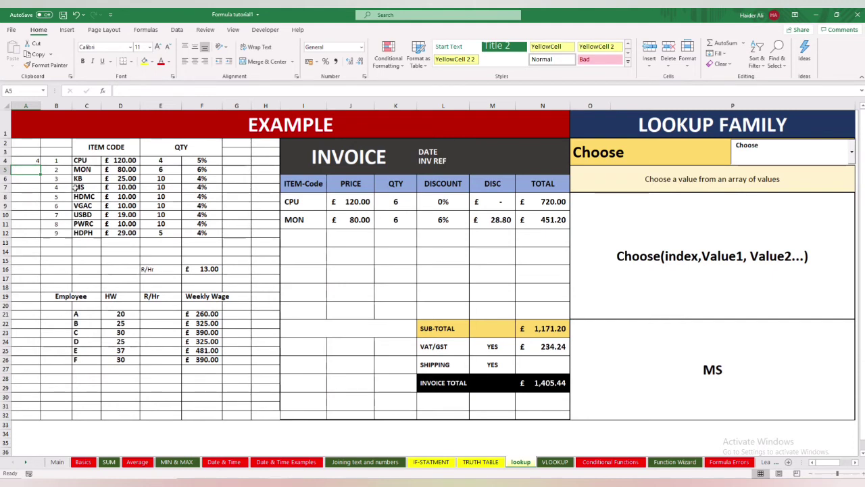
{"action": "left_click", "coordinate": [38, 161]}
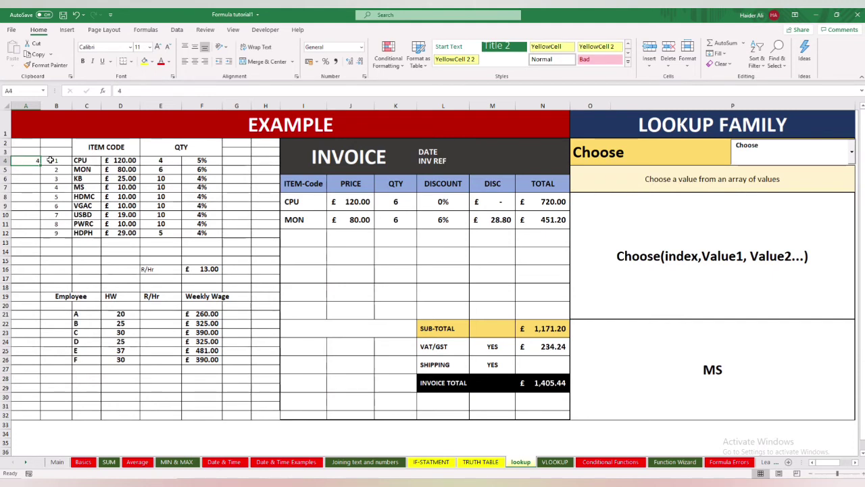
{"action": "type", "text": "9"}
{"action": "key", "text": "Return"}
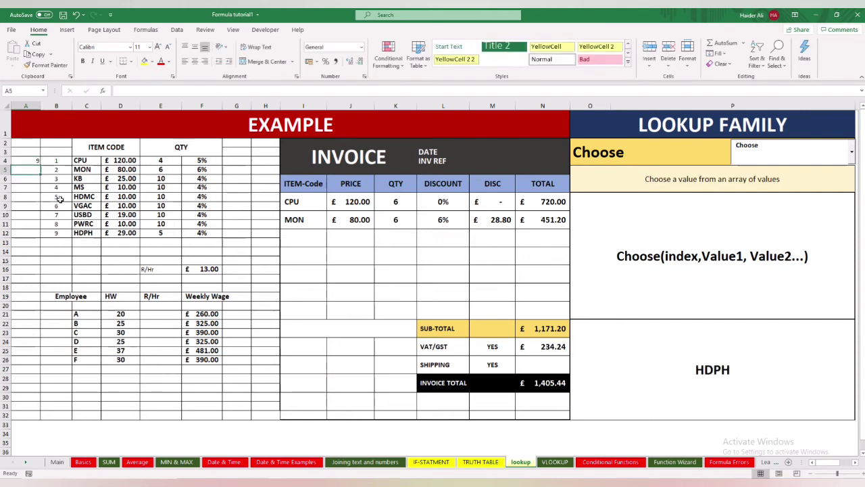
{"action": "left_click", "coordinate": [83, 232]}
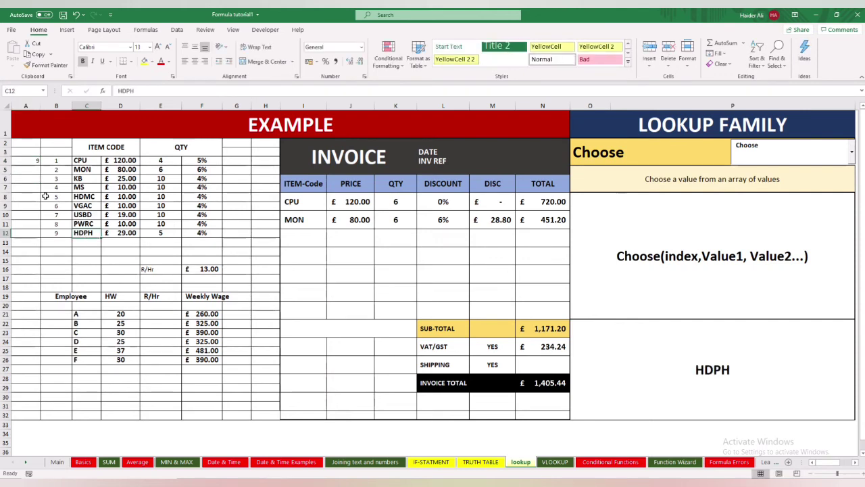
{"action": "left_click", "coordinate": [35, 161]}
{"action": "type", "text": "1"}
{"action": "key", "text": "Return"}
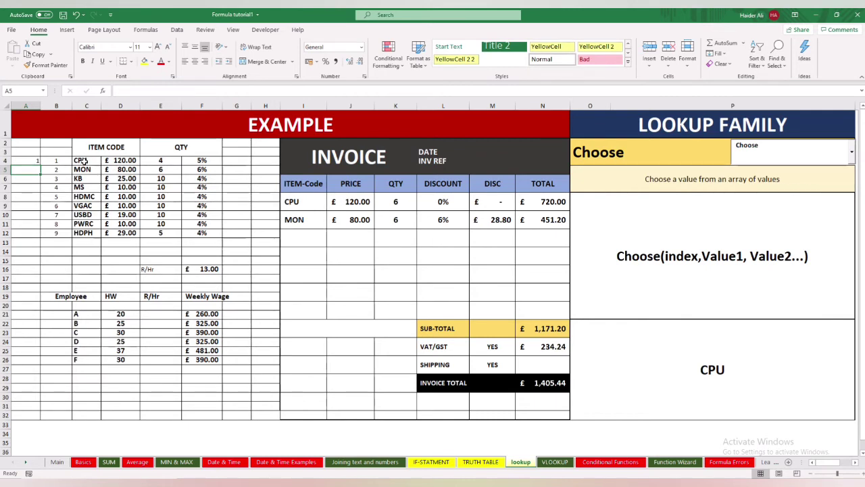
{"action": "left_click", "coordinate": [678, 359]}
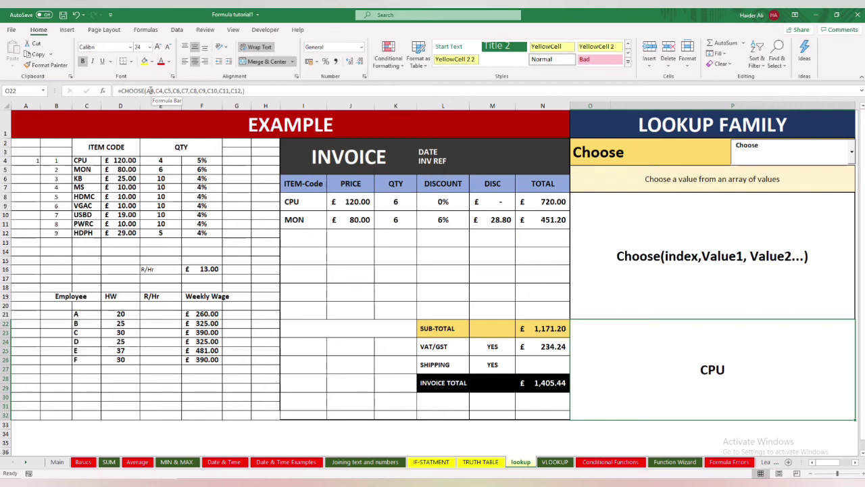
Reopen the CHOOSE formula and delete its argument list.
{"action": "double_click", "coordinate": [669, 359]}
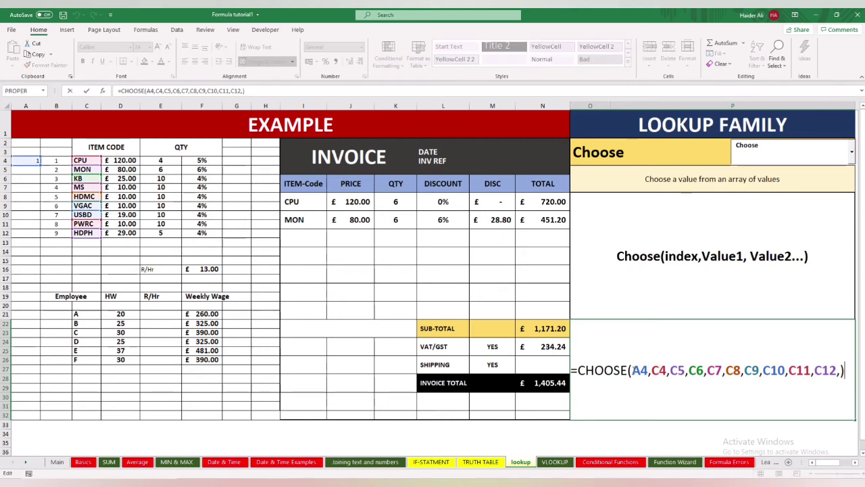
{"action": "left_click_drag", "start_coordinate": [633, 369], "coordinate": [842, 370]}
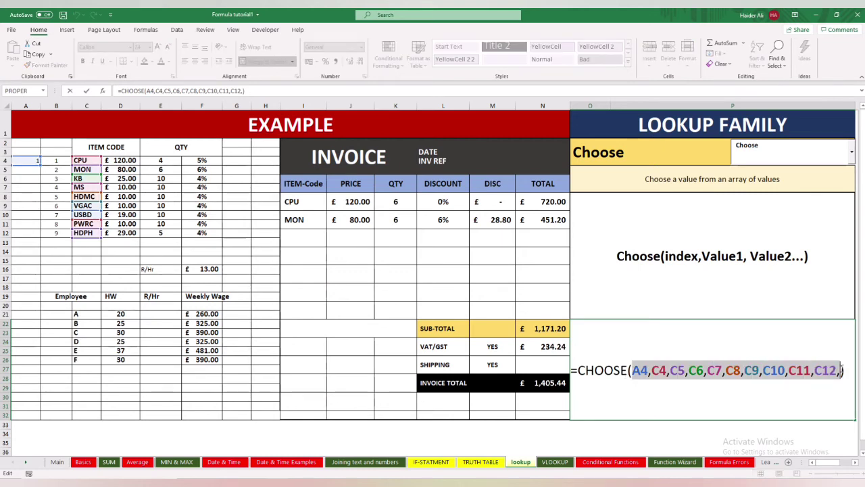
{"action": "key", "text": "BackSpace"}
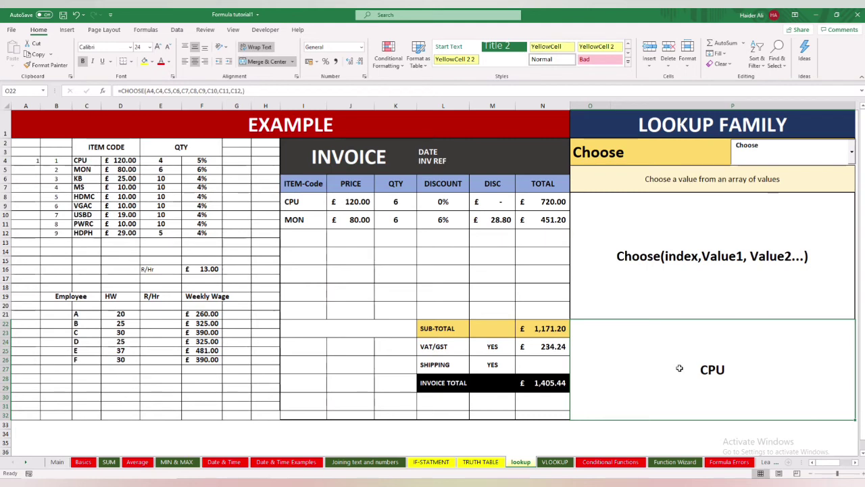
{"action": "left_click", "coordinate": [335, 218]}
{"action": "key", "text": "Up"}
{"action": "key", "text": "Left"}
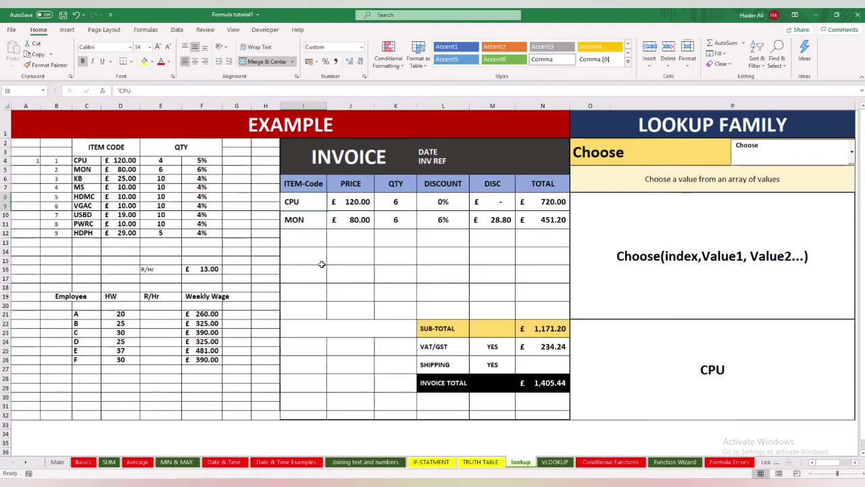
Review the CPU result, the Choose syntax line and item codes C4:C12.
{"action": "left_click", "coordinate": [676, 338]}
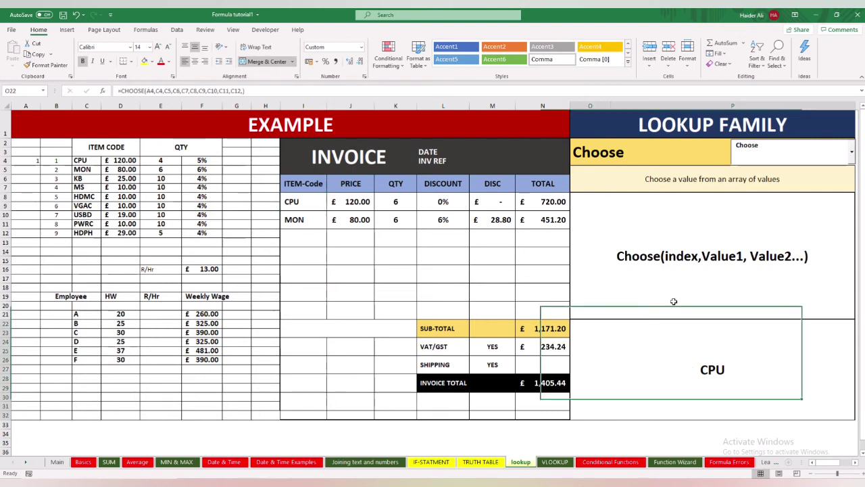
{"action": "left_click", "coordinate": [673, 301]}
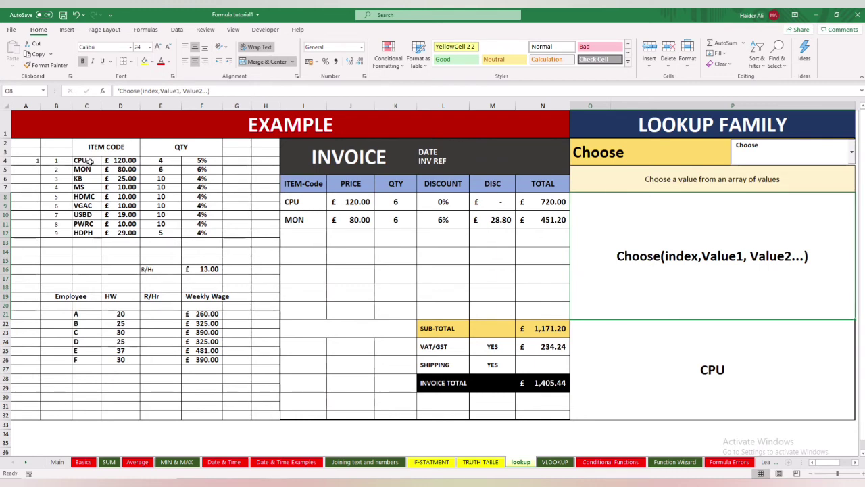
{"action": "left_click_drag", "start_coordinate": [88, 161], "coordinate": [84, 232]}
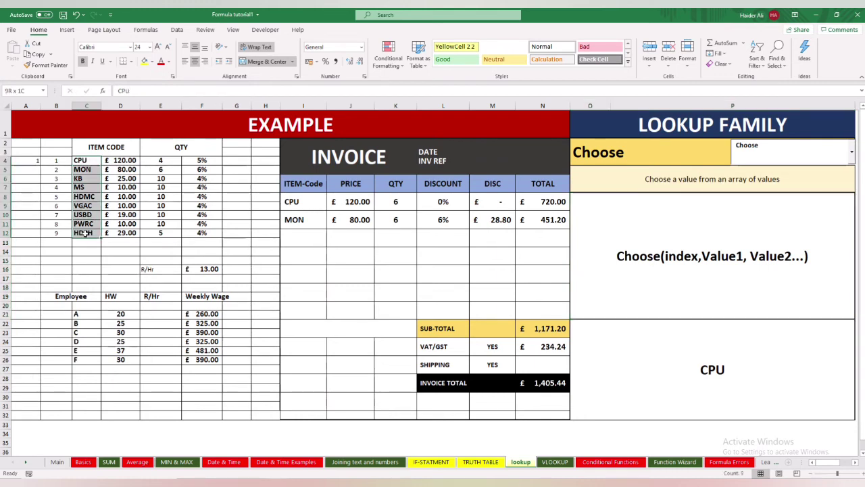
{"action": "left_click", "coordinate": [85, 242]}
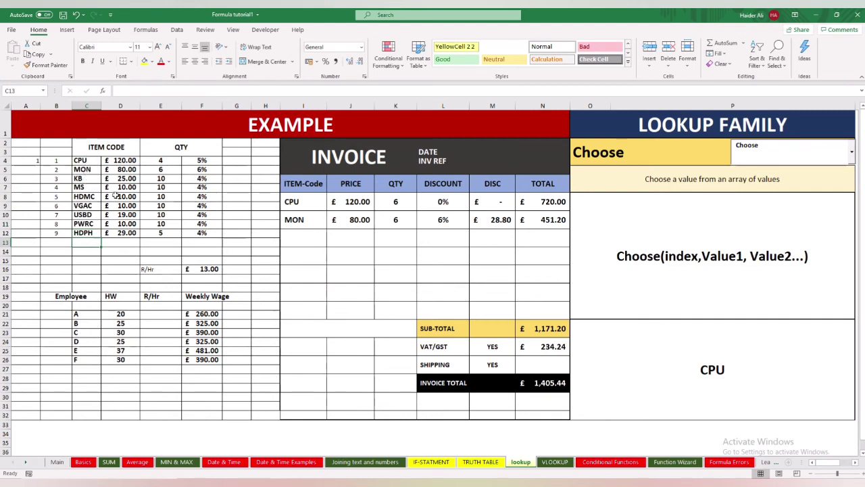
{"action": "left_click", "coordinate": [726, 382]}
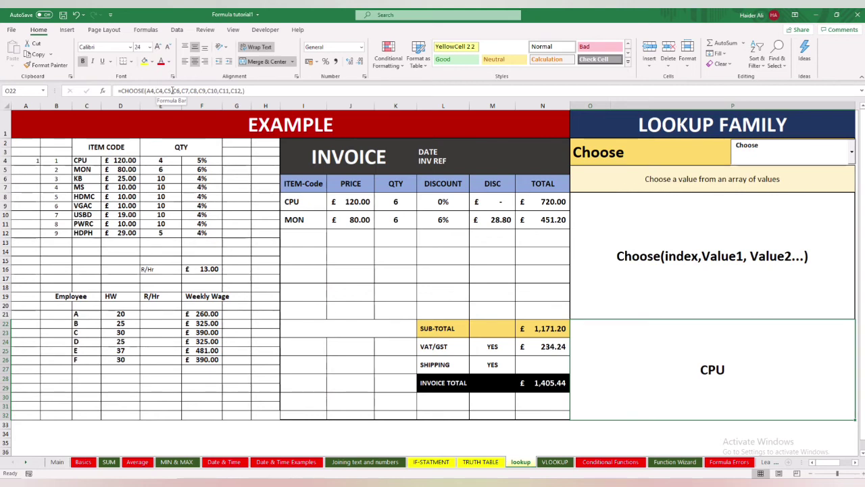
{"action": "left_click", "coordinate": [788, 299]}
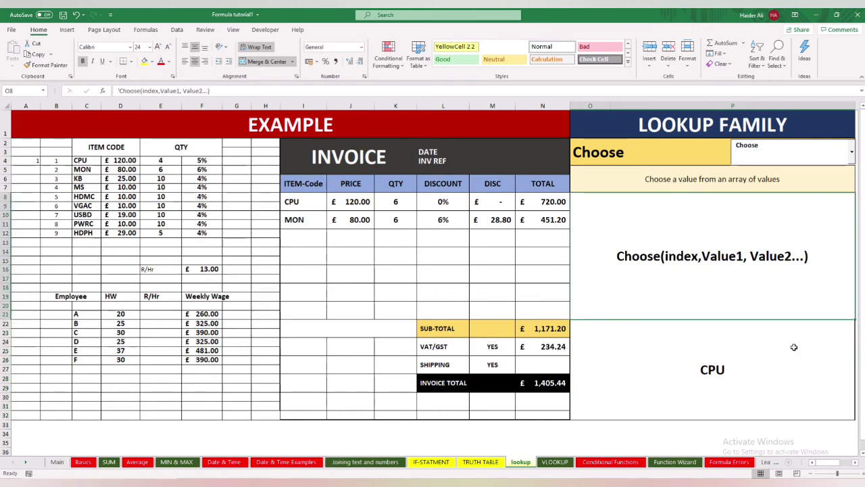
{"action": "left_click", "coordinate": [794, 346]}
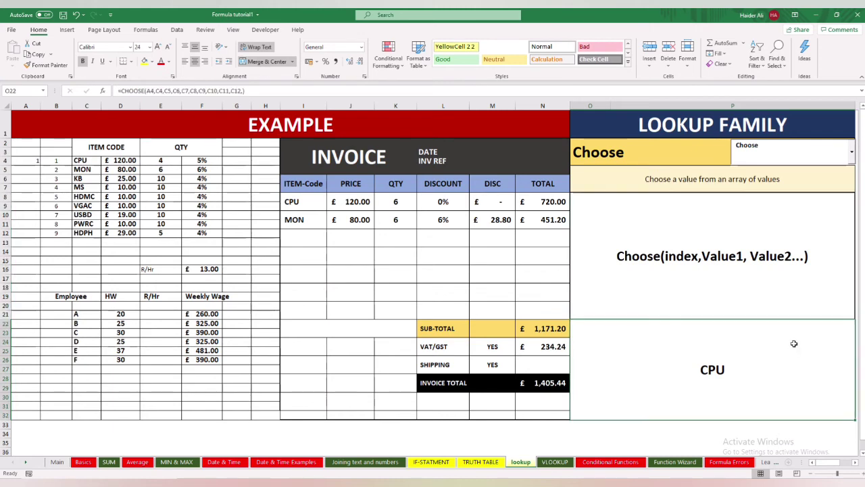
Switch the panel to Column and replace the CHOOSE formula with =COLUMN(I6), returning 9.
{"action": "left_click", "coordinate": [852, 162]}
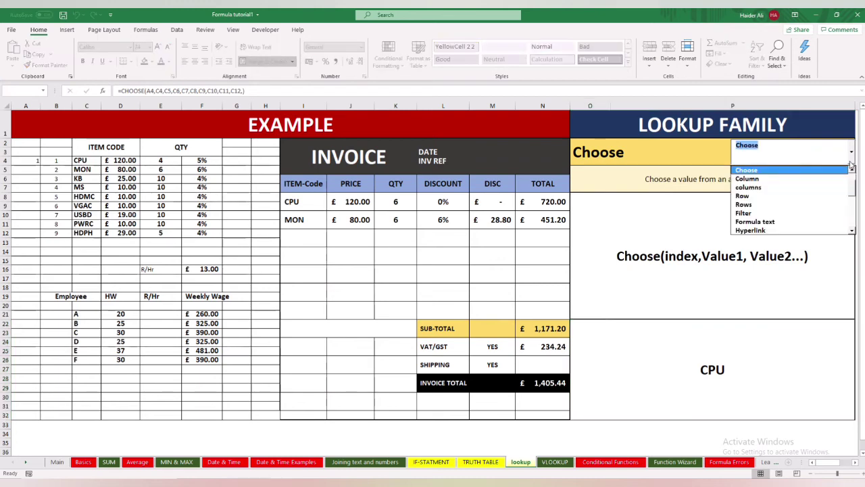
{"action": "left_click", "coordinate": [820, 179]}
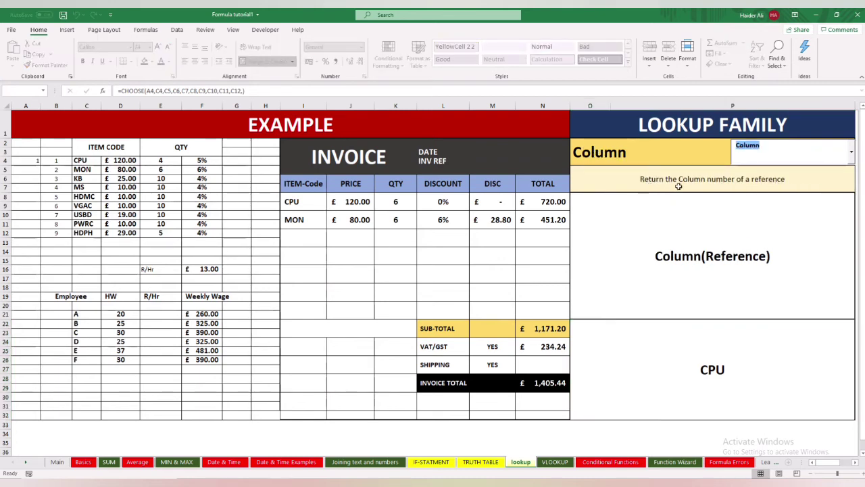
{"action": "left_click", "coordinate": [729, 370]}
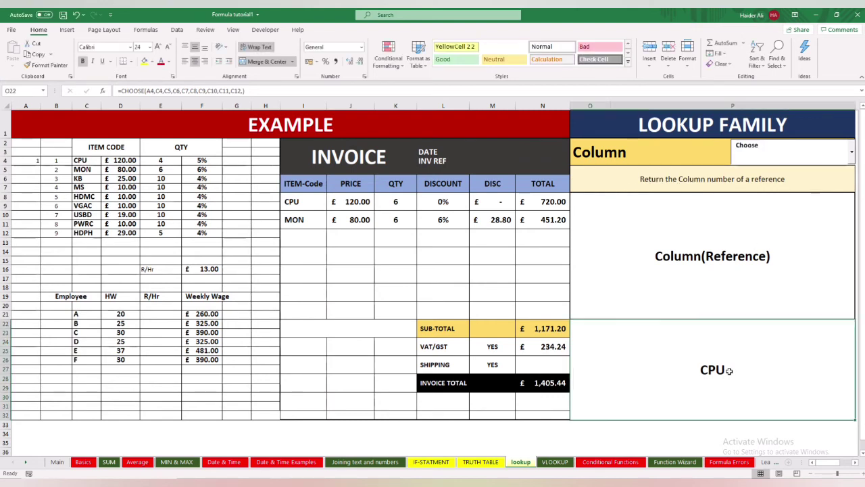
{"action": "key", "text": "Delete"}
{"action": "type", "text": "="}
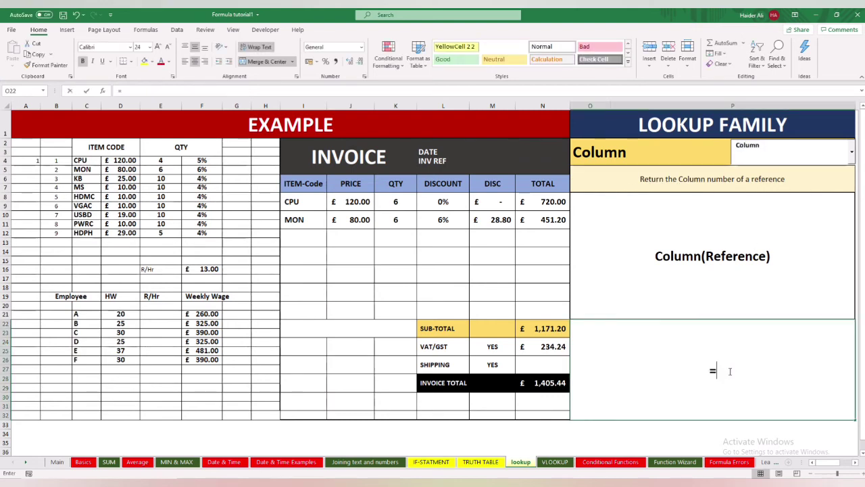
{"action": "type", "text": "colum"}
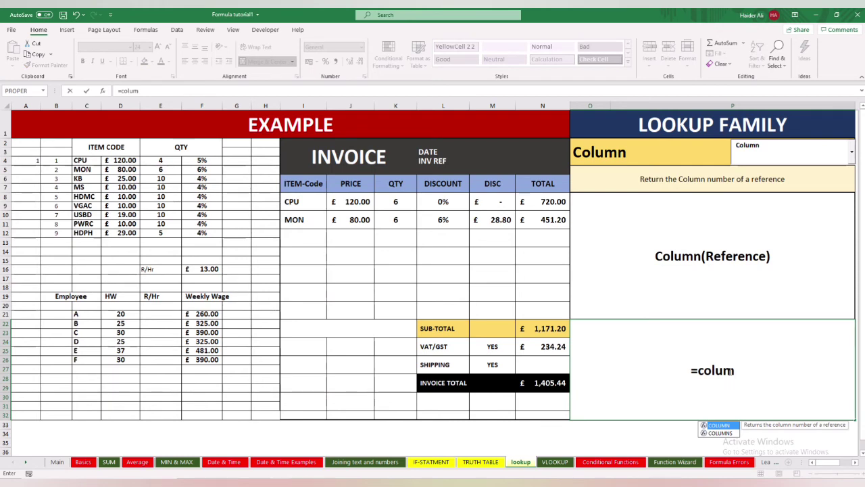
{"action": "type", "text": "n("}
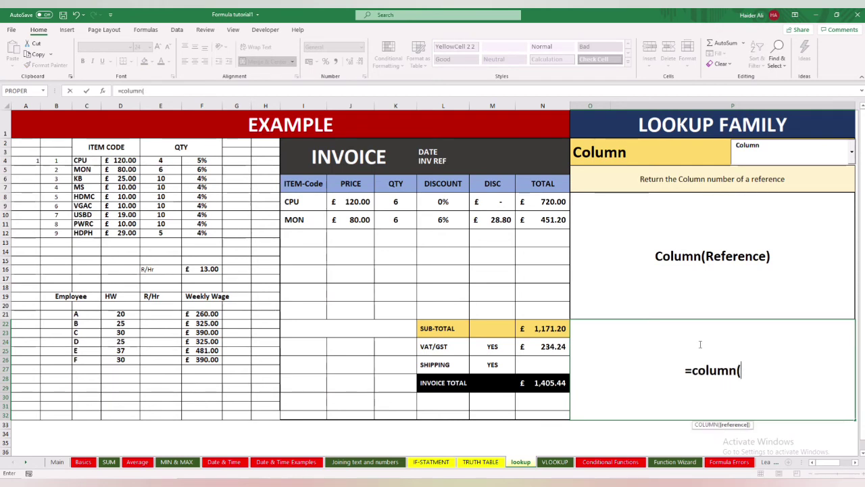
{"action": "left_click", "coordinate": [308, 188]}
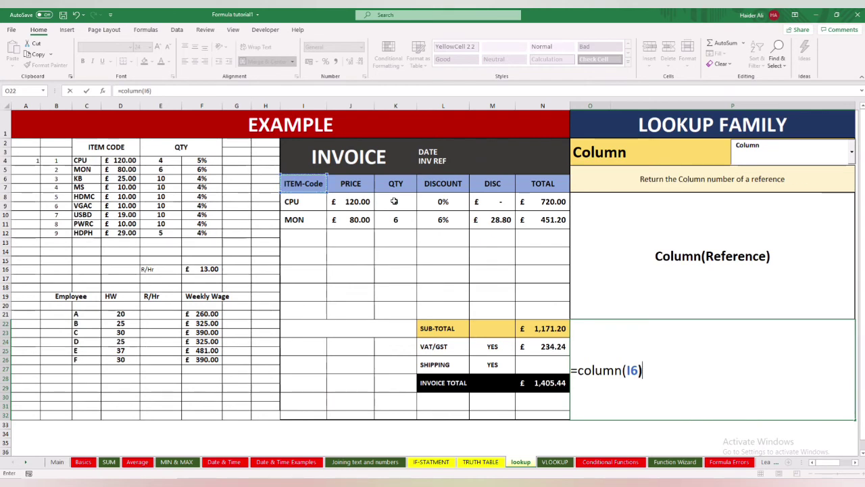
{"action": "key", "text": "Return"}
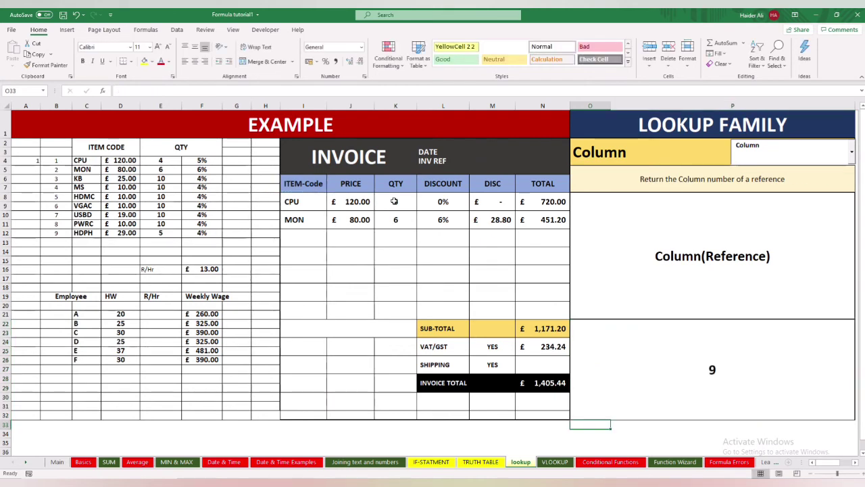
{"action": "left_click", "coordinate": [305, 183]}
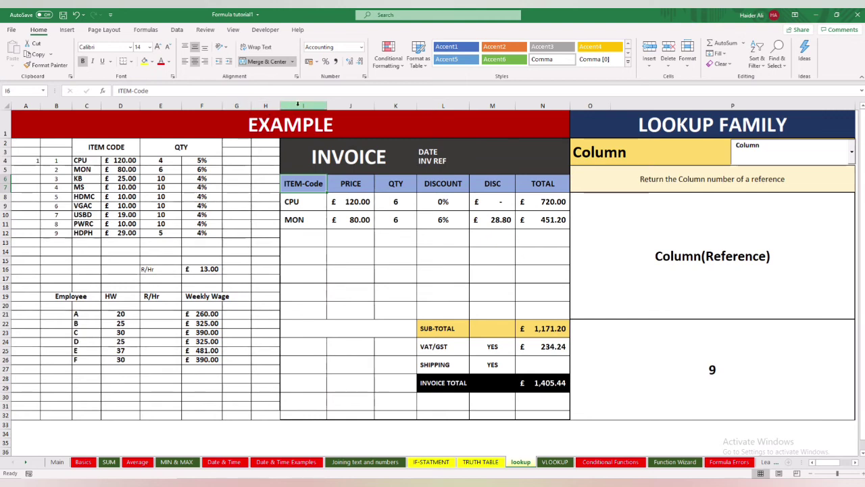
{"action": "left_click", "coordinate": [713, 370]}
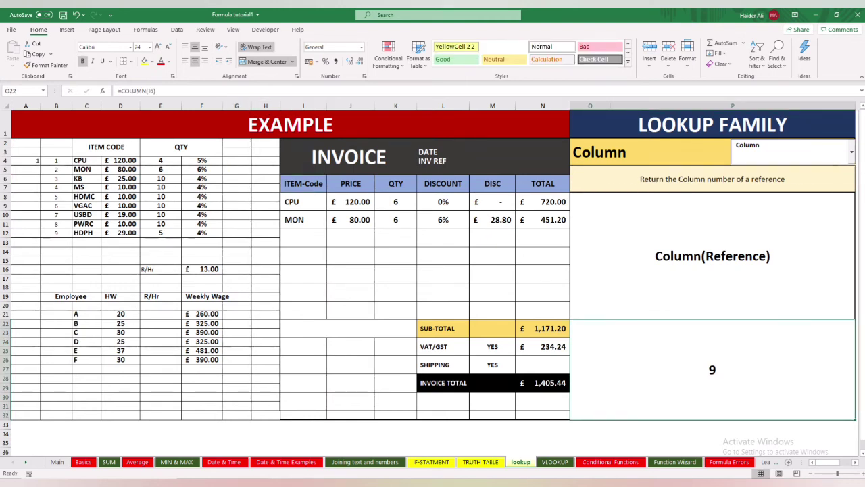
{"action": "left_click", "coordinate": [852, 160]}
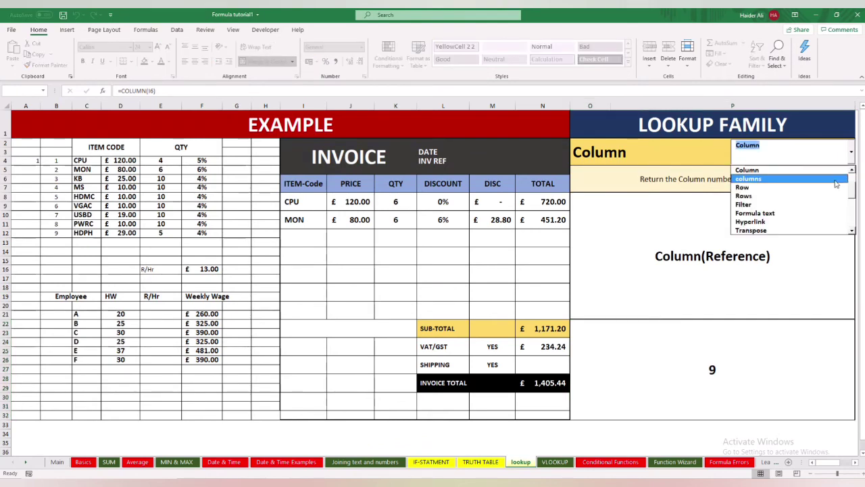
Switch the example to columns and enter =COLUMNS(I6:N7) in O22, returning 6.
{"action": "left_click", "coordinate": [835, 179]}
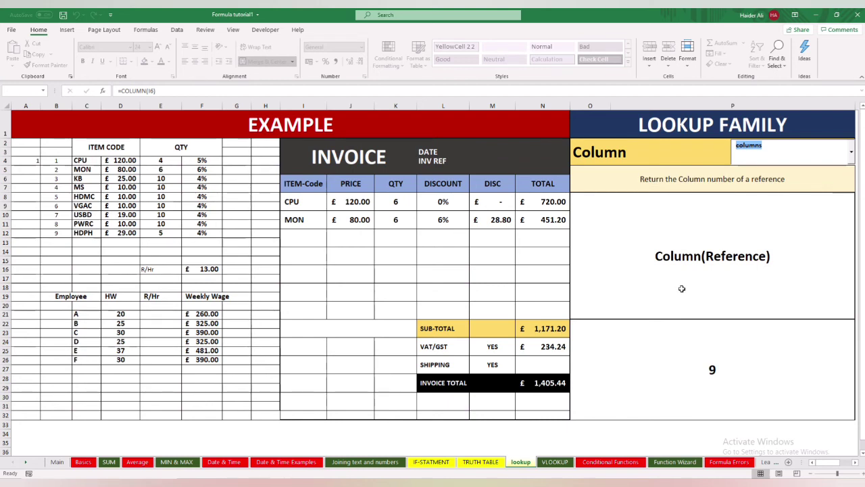
{"action": "left_click", "coordinate": [712, 369]}
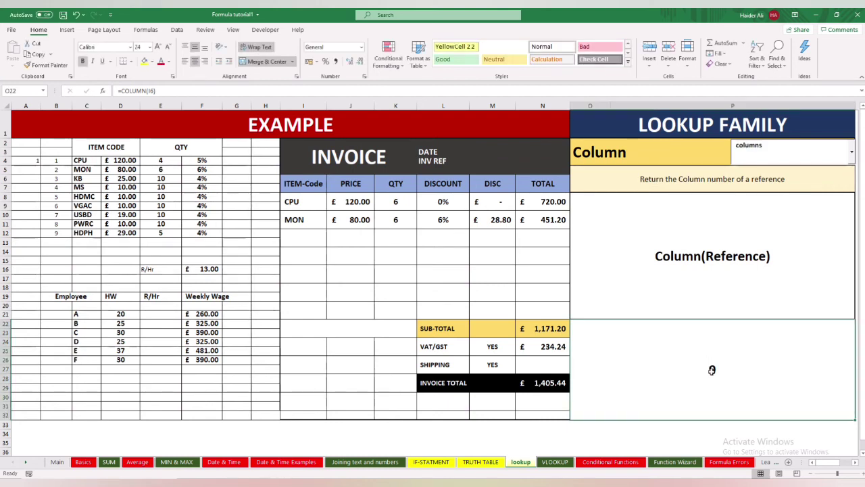
{"action": "type", "text": "=c"}
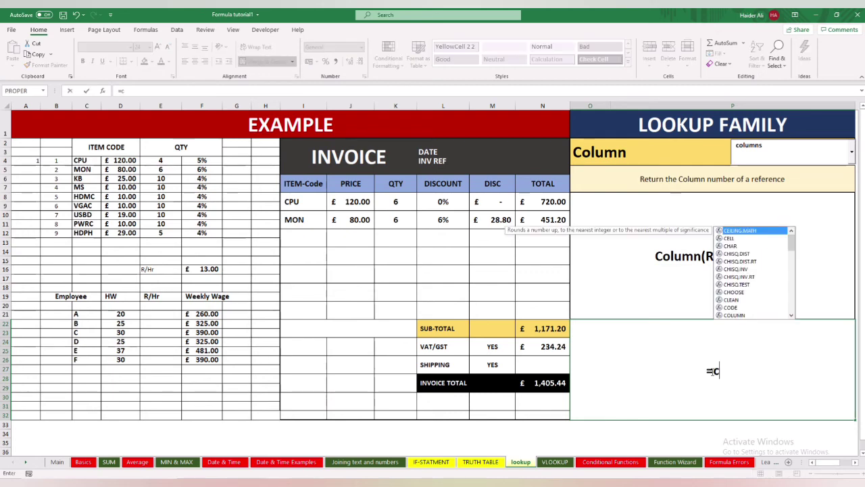
{"action": "type", "text": "olumns"}
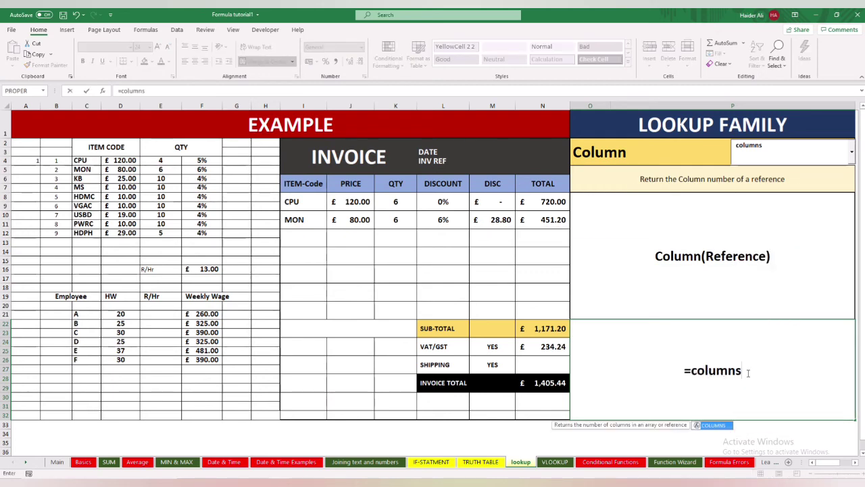
{"action": "type", "text": "("}
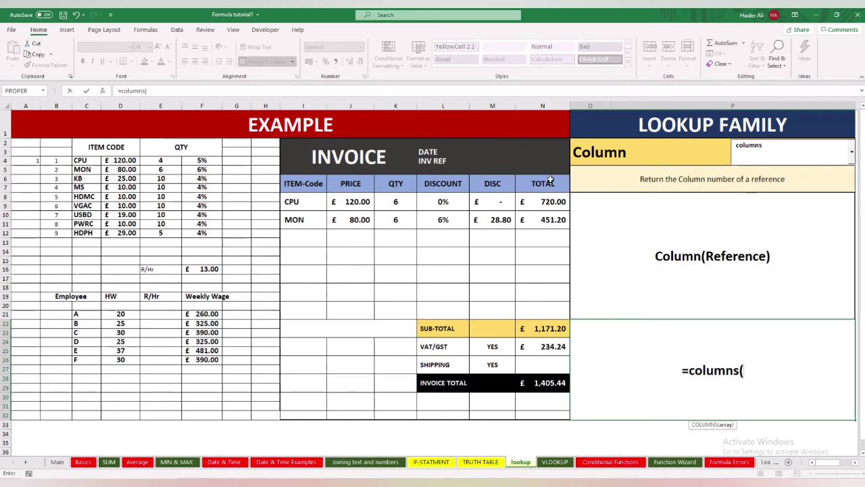
{"action": "left_click_drag", "start_coordinate": [306, 183], "coordinate": [548, 177]}
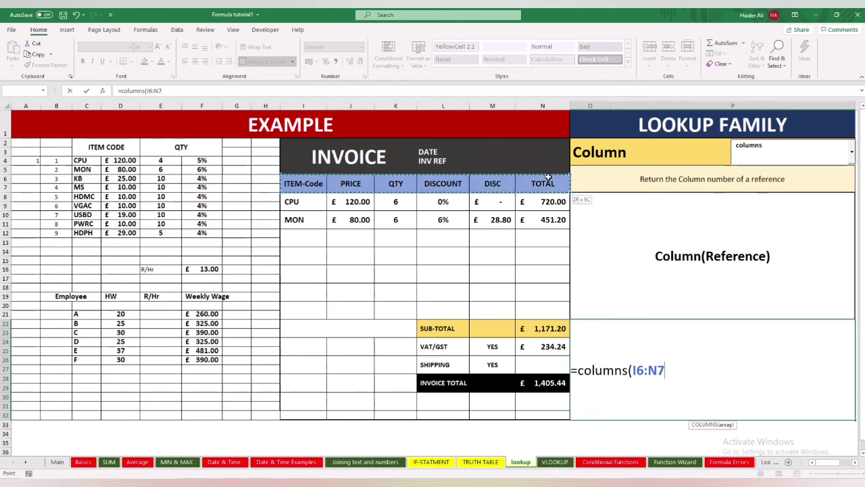
{"action": "key", "text": "Return"}
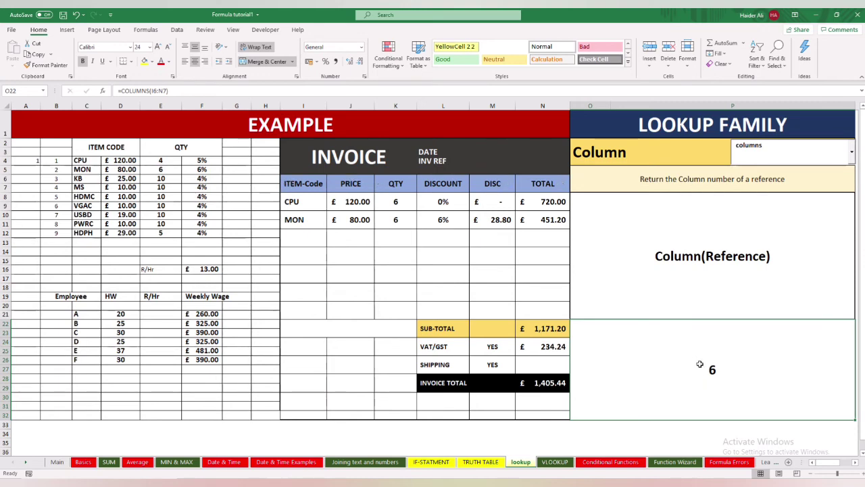
Re-enter the formula in O22 as =COLUMNS(I6:K7), returning 3.
{"action": "type", "text": "=colu"}
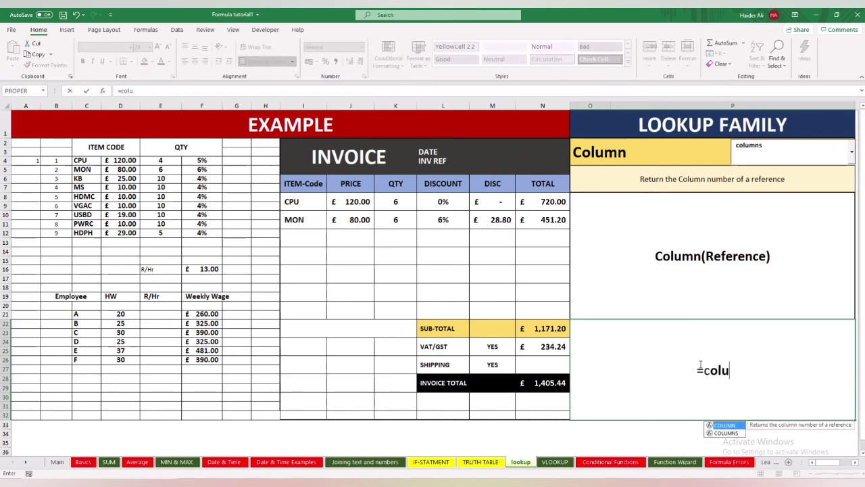
{"action": "key", "text": "BackSpace"}
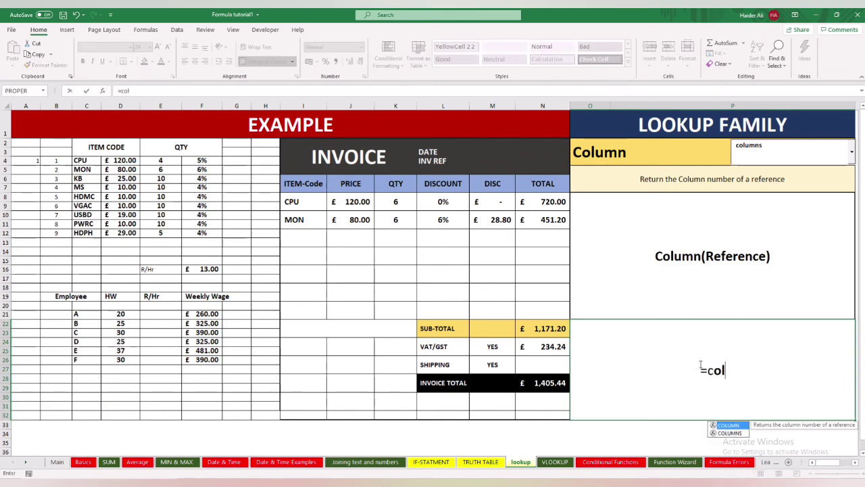
{"action": "type", "text": "umns("}
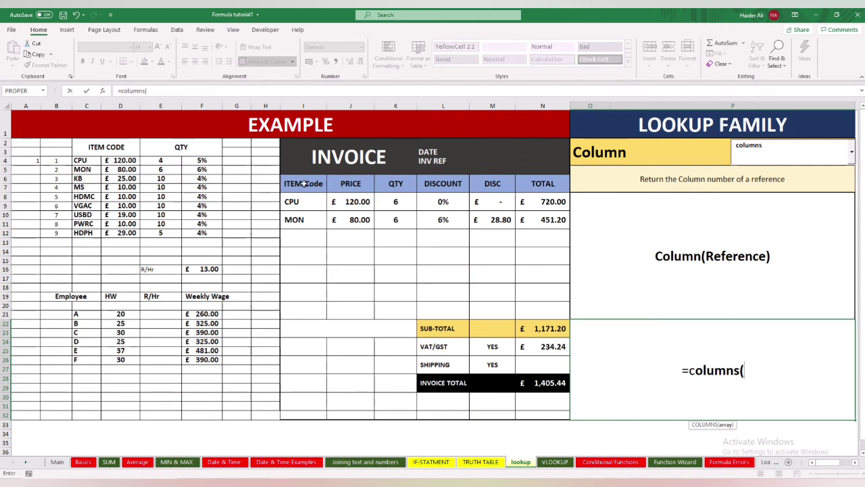
{"action": "left_click_drag", "start_coordinate": [304, 183], "coordinate": [379, 182]}
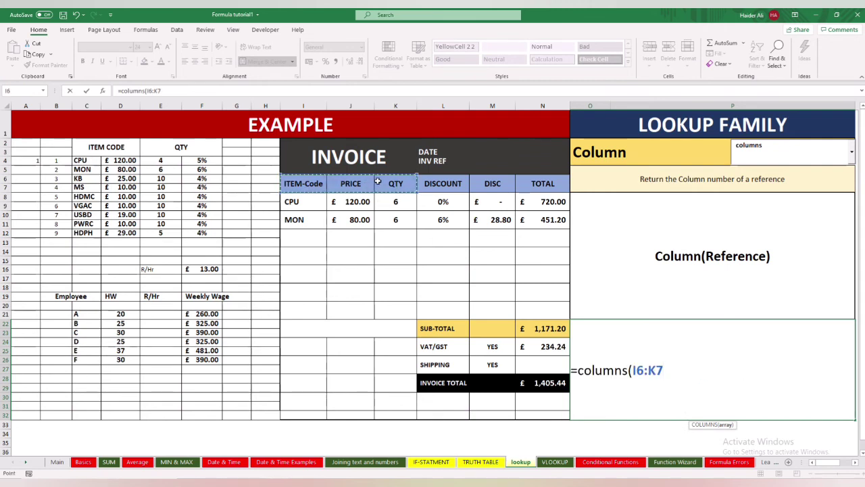
{"action": "key", "text": "Return"}
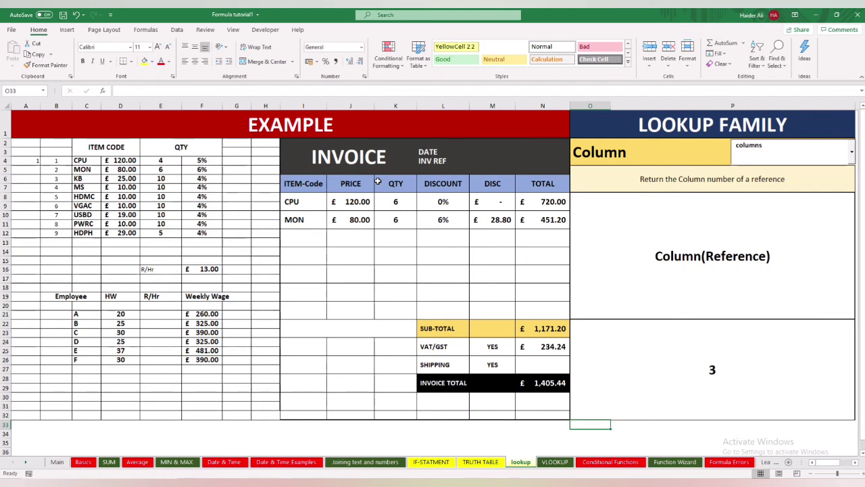
Clear the COLUMNS formula from O22 and bring up the lookup function list.
{"action": "key", "text": "Up"}
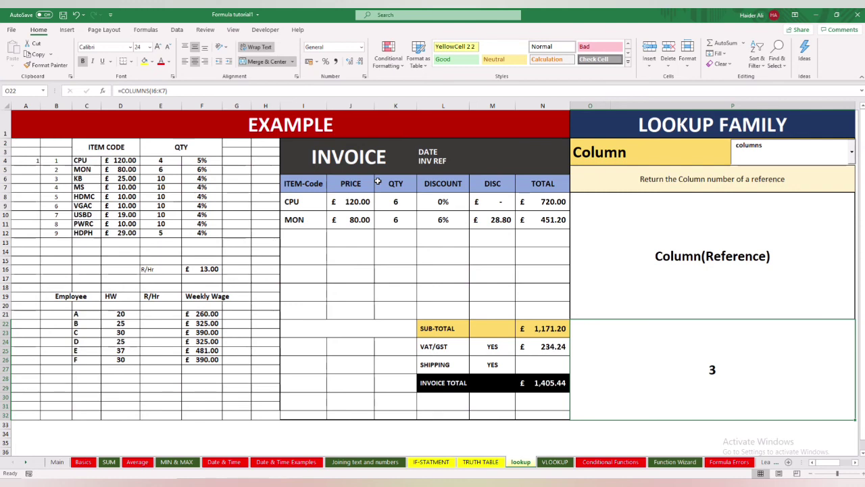
{"action": "key", "text": "Delete"}
{"action": "left_click", "coordinate": [851, 153]}
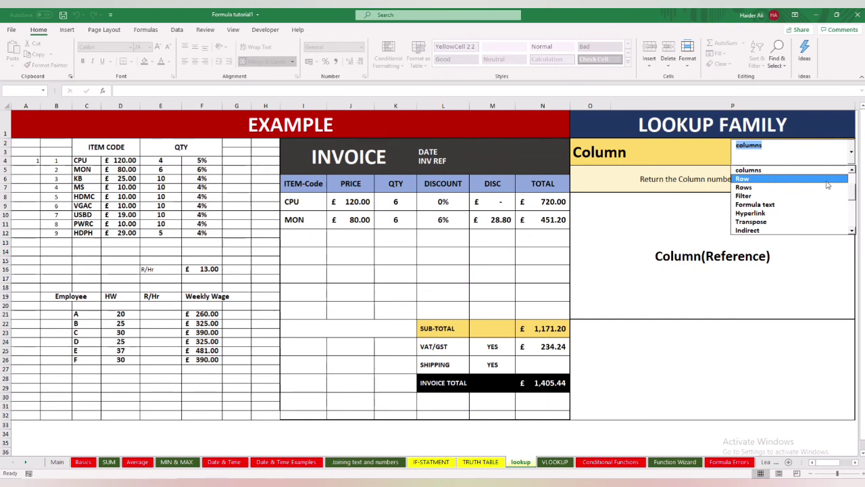
Switch the example to Row, enter =ROW(I6) returning 6, then begin a ROWS formula in O22.
{"action": "left_click", "coordinate": [825, 179]}
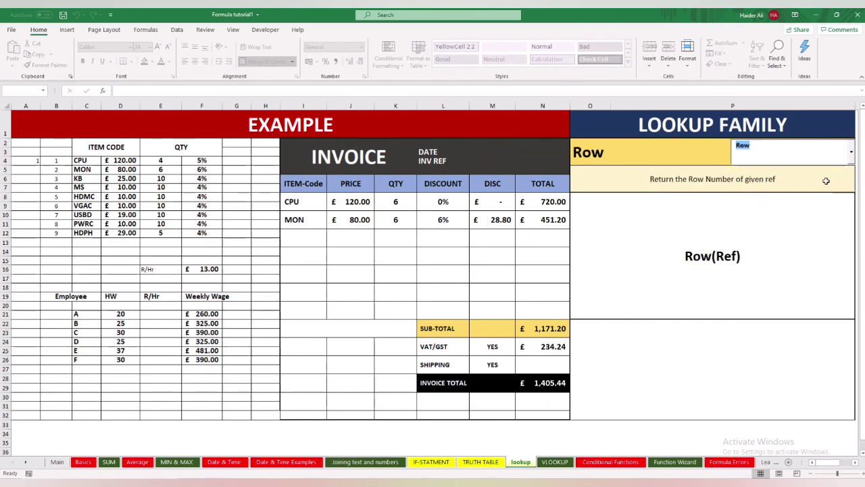
{"action": "left_click", "coordinate": [703, 370]}
{"action": "type", "text": "=rio"}
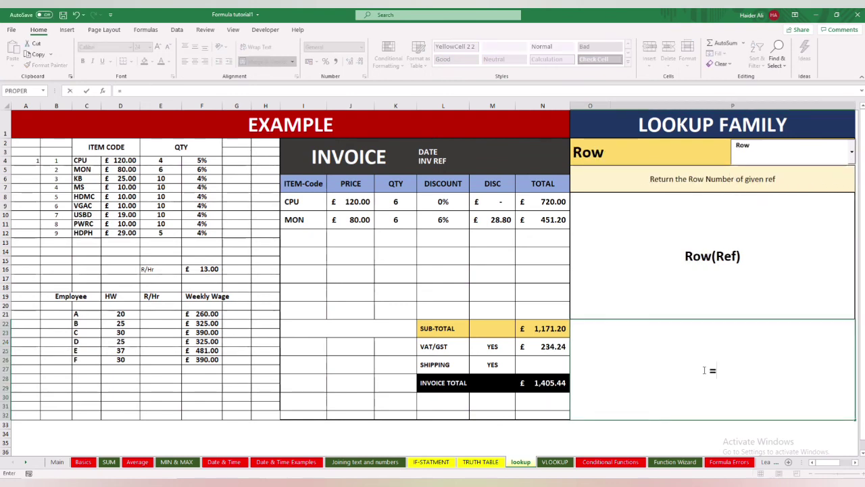
{"action": "key", "text": "BackSpace"}
{"action": "key", "text": "BackSpace"}
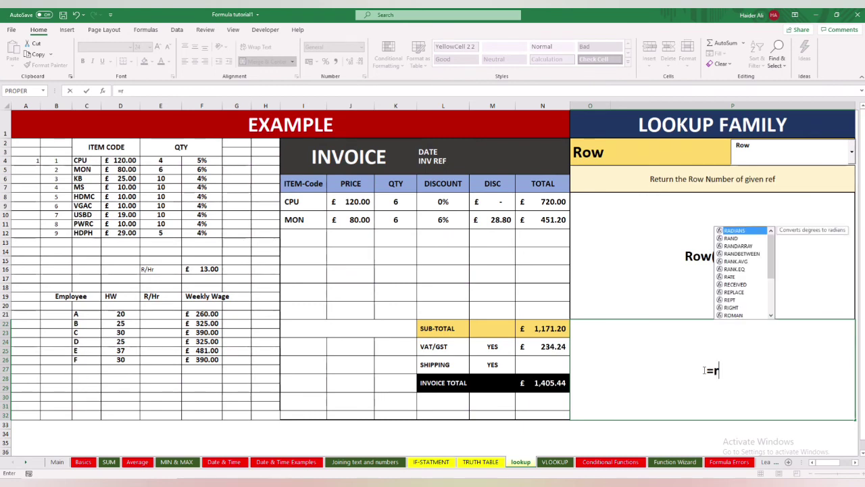
{"action": "type", "text": "ow("}
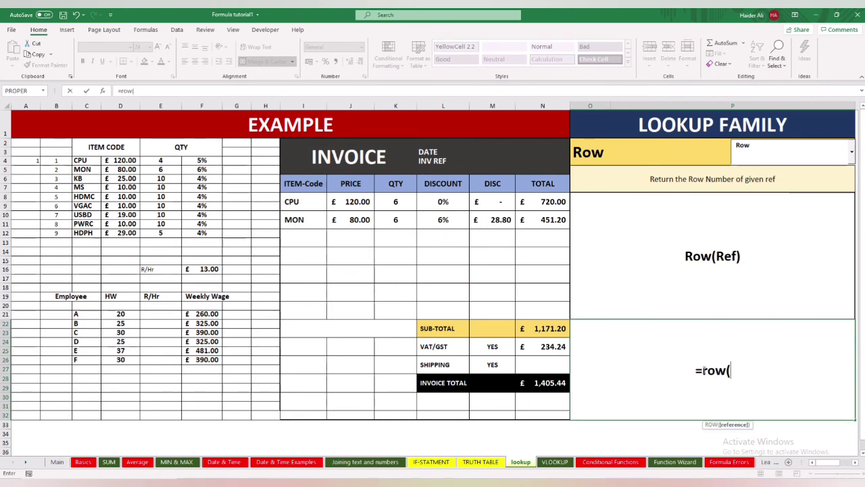
{"action": "left_click", "coordinate": [303, 186]}
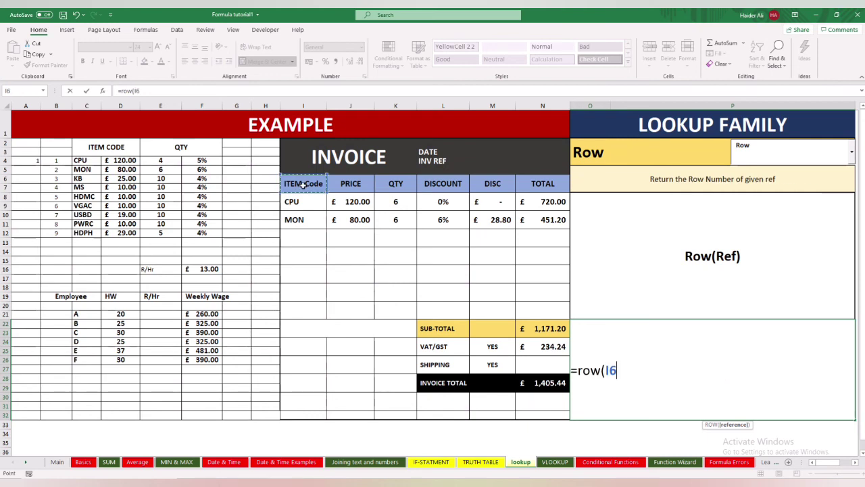
{"action": "key", "text": "Return"}
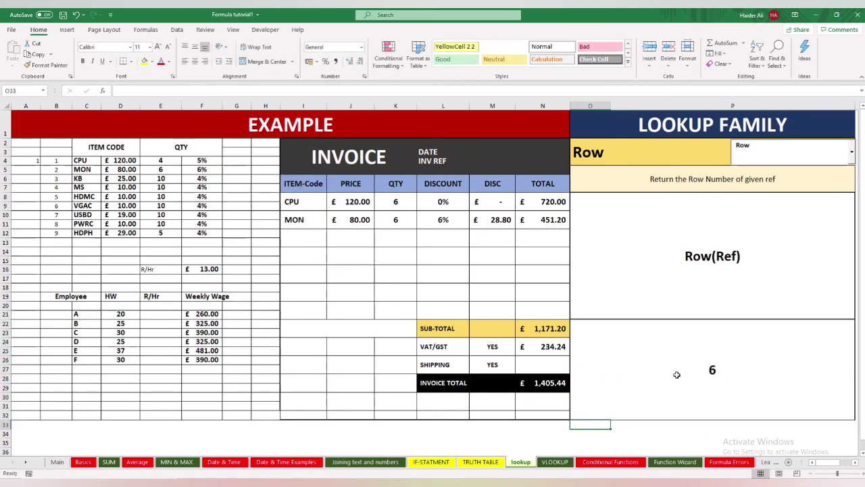
{"action": "left_click", "coordinate": [676, 374]}
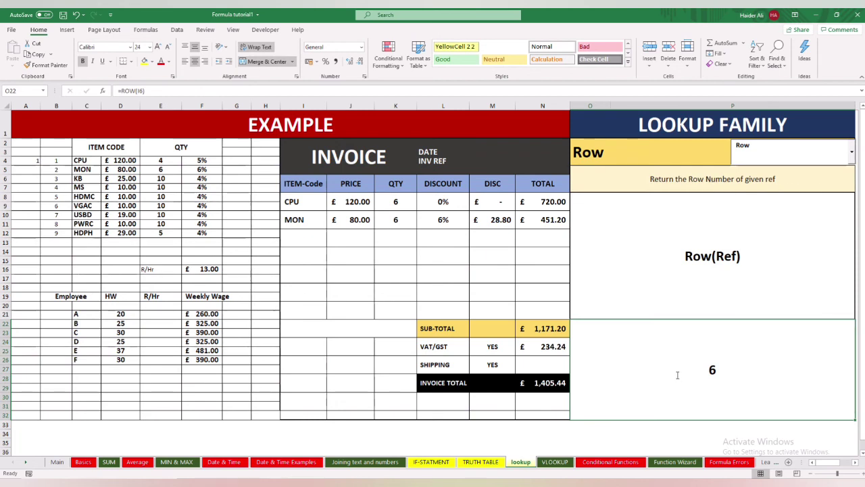
{"action": "type", "text": "=rows("}
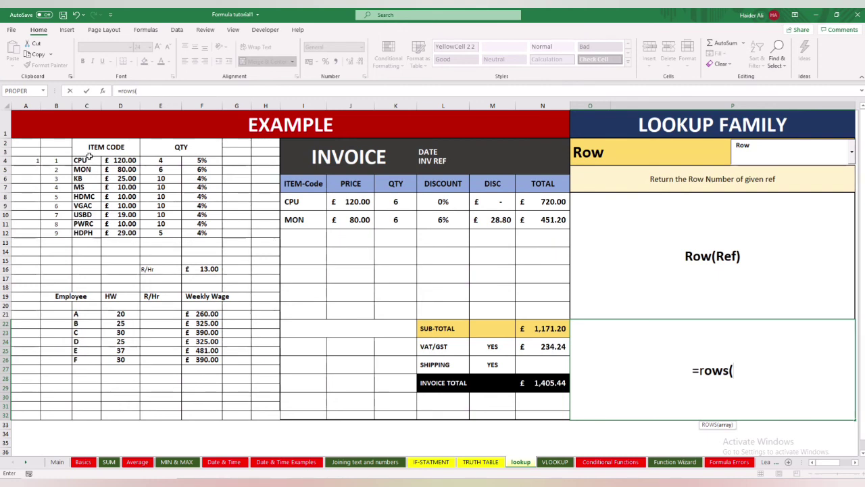
Complete the formula as =ROWS(C4:C12), returning 9.
{"action": "left_click_drag", "start_coordinate": [89, 162], "coordinate": [86, 234]}
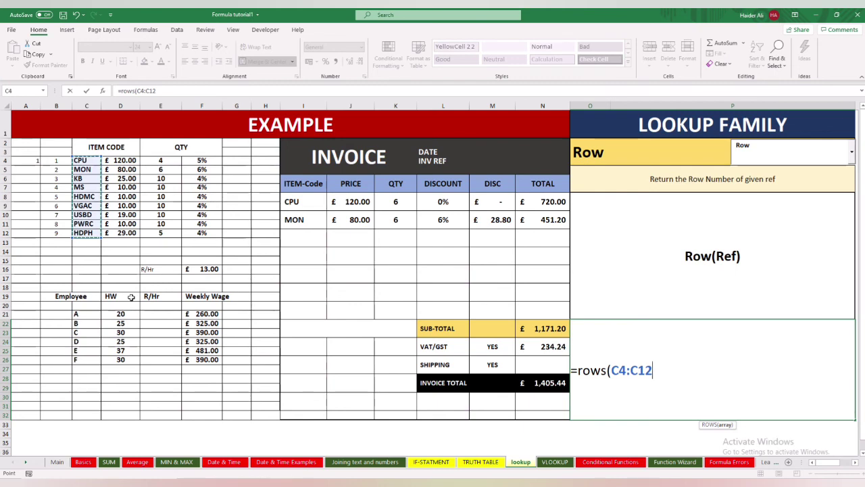
{"action": "key", "text": "Return"}
{"action": "key", "text": "Up"}
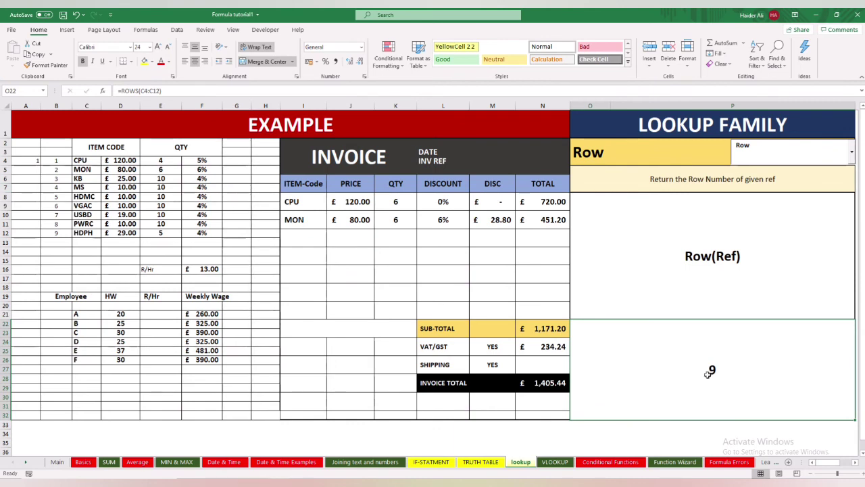
Replace it with =ROWS(A3:A31), returning 29, and bring up the function list.
{"action": "type", "text": "=rows("}
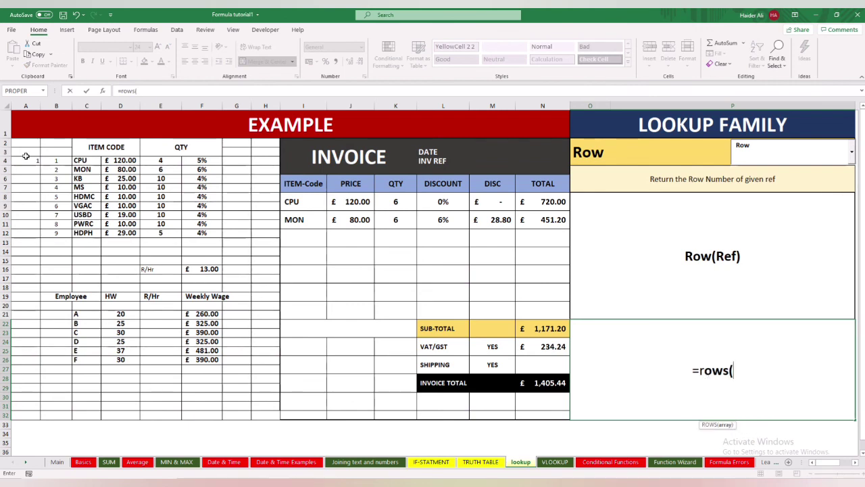
{"action": "left_click_drag", "start_coordinate": [25, 153], "coordinate": [24, 403]}
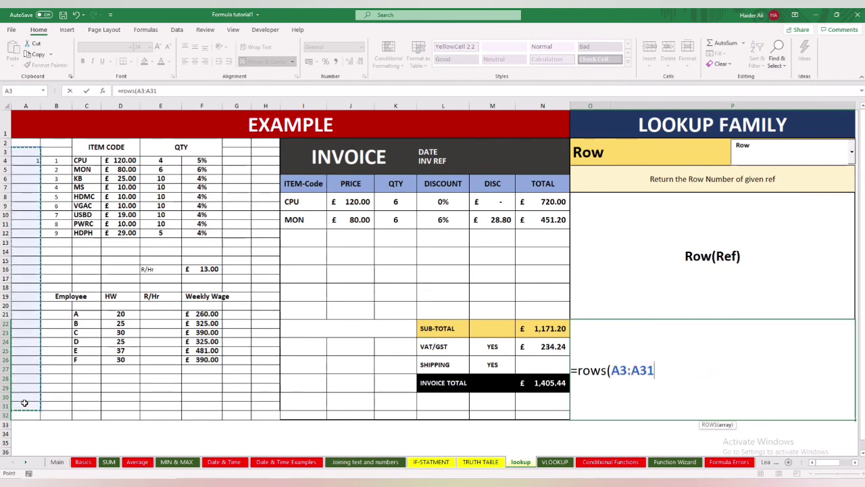
{"action": "key", "text": "Return"}
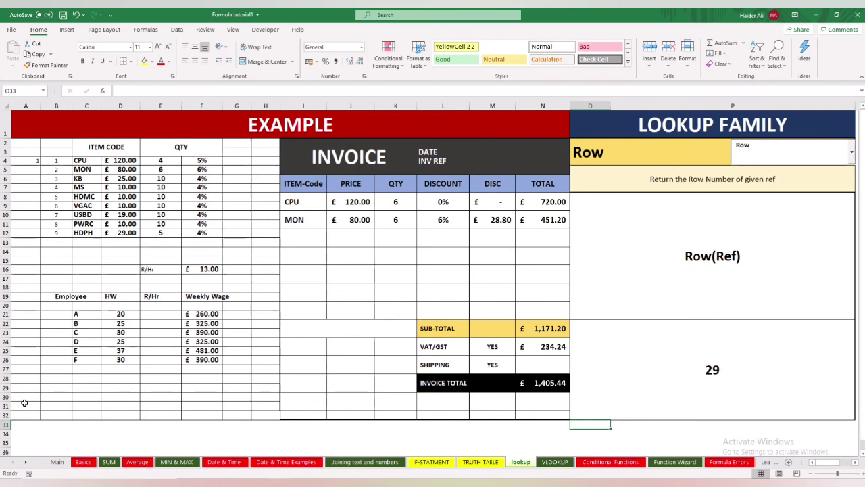
{"action": "left_click", "coordinate": [852, 152]}
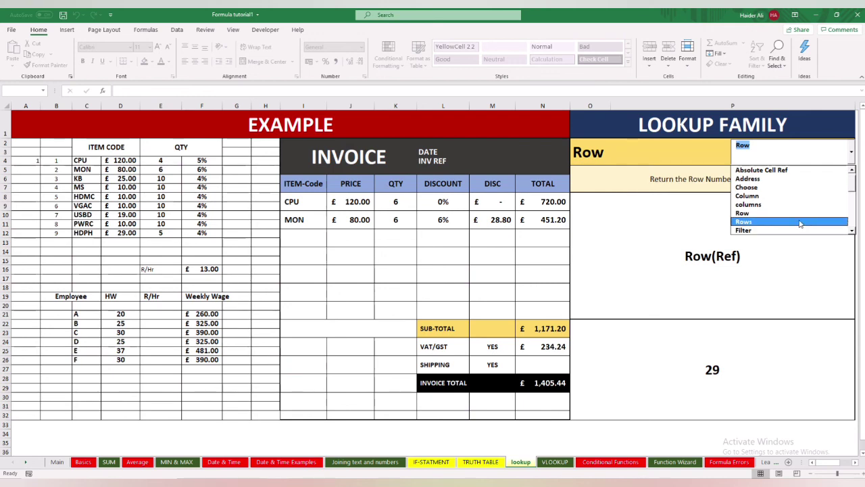
Browse the lookup function list, close it unchanged, and go to the Main sheet.
{"action": "left_click", "coordinate": [852, 231]}
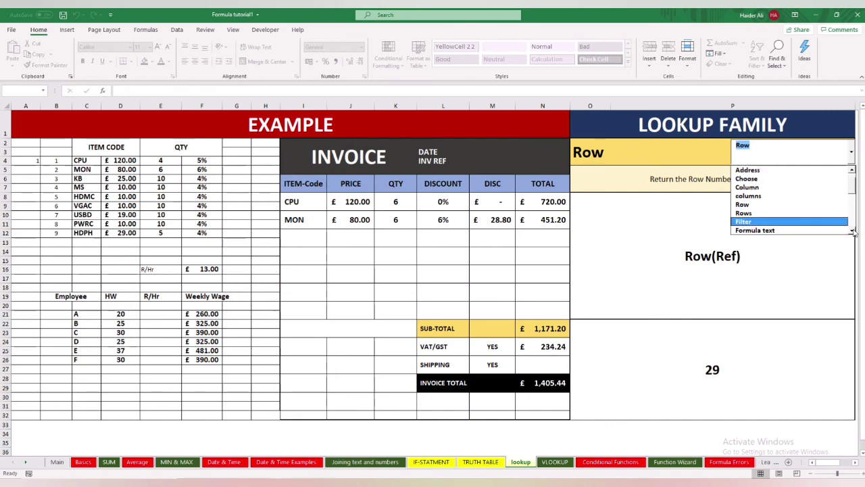
{"action": "left_click", "coordinate": [853, 230]}
{"action": "left_click", "coordinate": [852, 231]}
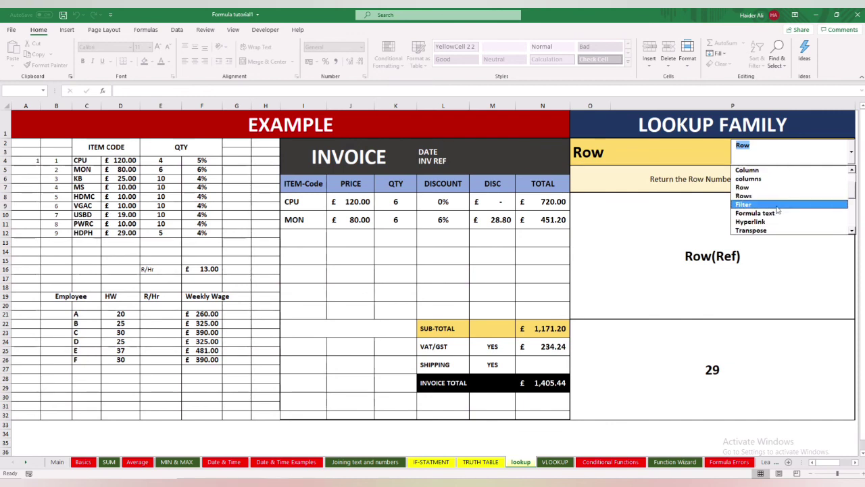
{"action": "left_click", "coordinate": [851, 231]}
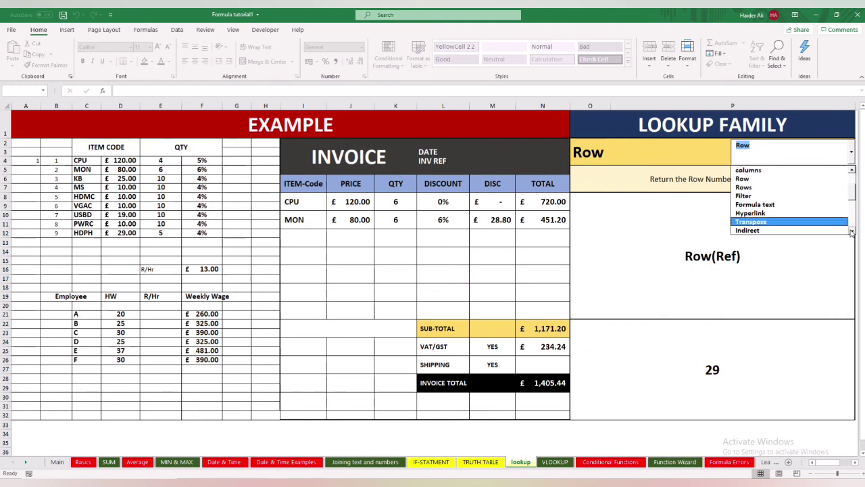
{"action": "left_click", "coordinate": [850, 232]}
{"action": "left_click", "coordinate": [851, 231]}
{"action": "left_click", "coordinate": [850, 231]}
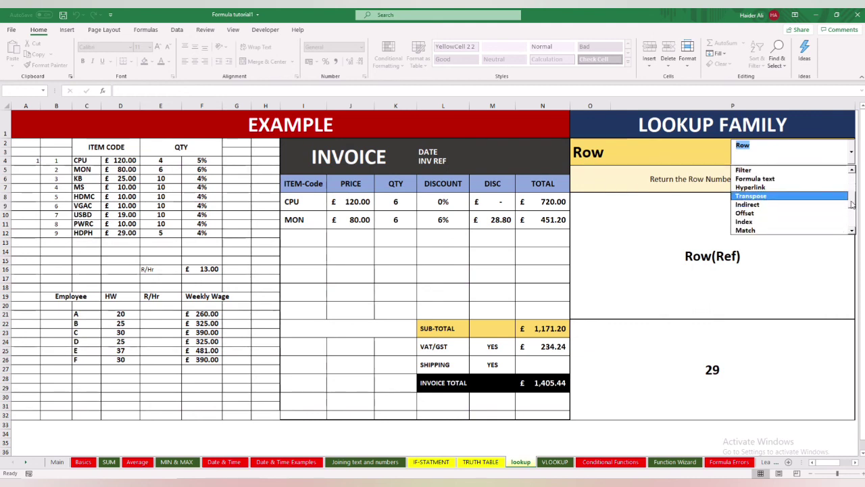
{"action": "scroll", "coordinate": [852, 204], "scroll_direction": "down", "scroll_amount": 3}
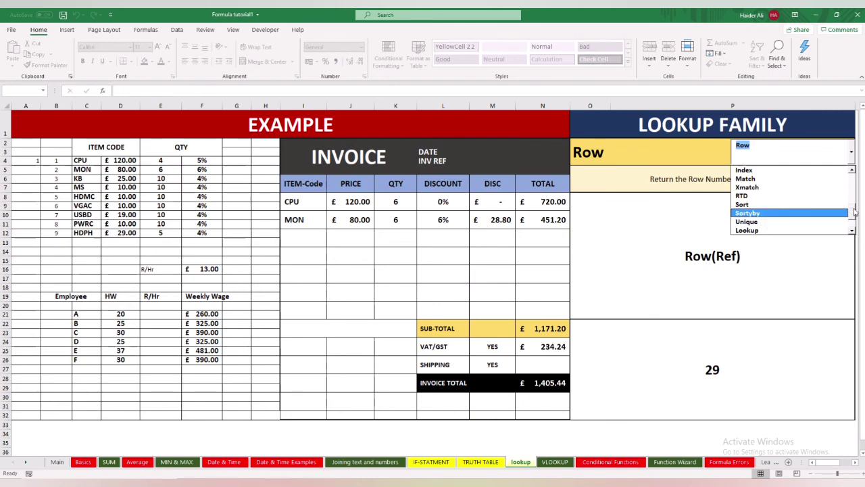
{"action": "left_click_drag", "start_coordinate": [855, 212], "coordinate": [853, 228]}
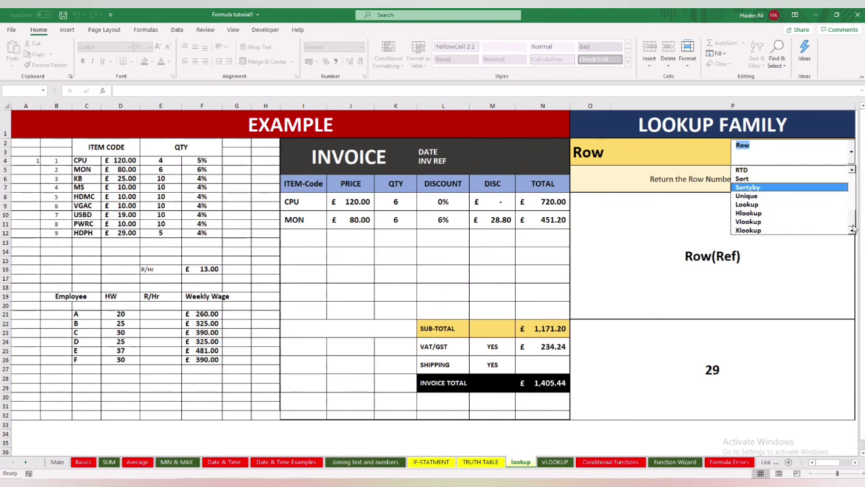
{"action": "left_click", "coordinate": [631, 371]}
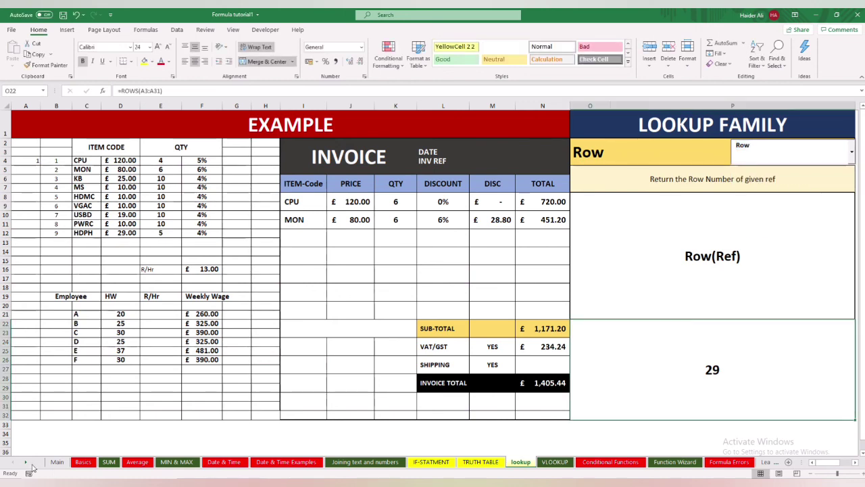
{"action": "left_click", "coordinate": [57, 462]}
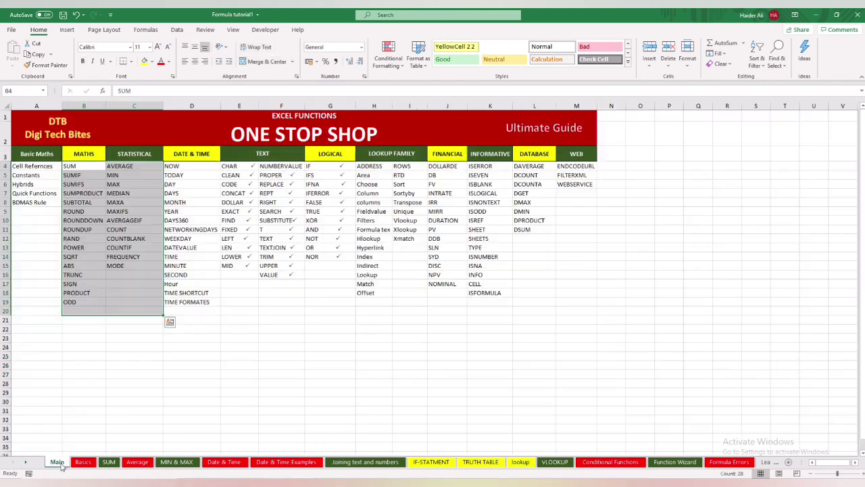
{"action": "left_click", "coordinate": [244, 402]}
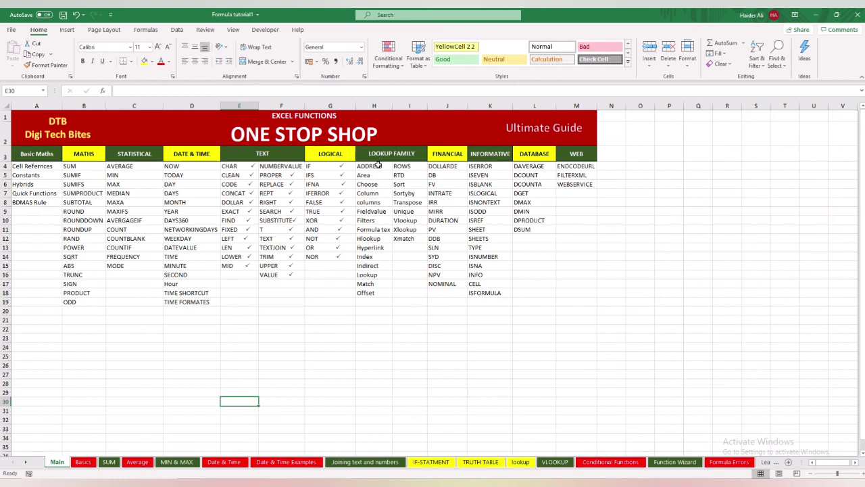
{"action": "left_click_drag", "start_coordinate": [379, 166], "coordinate": [377, 203]}
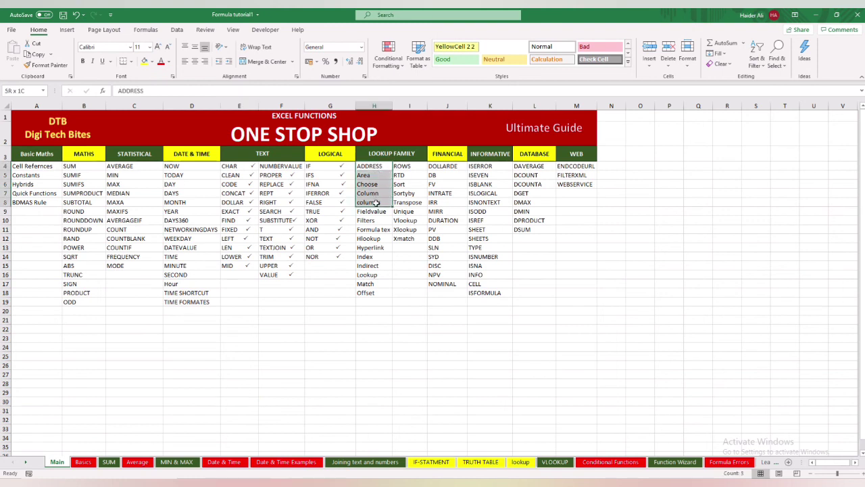
{"action": "left_click", "coordinate": [552, 329]}
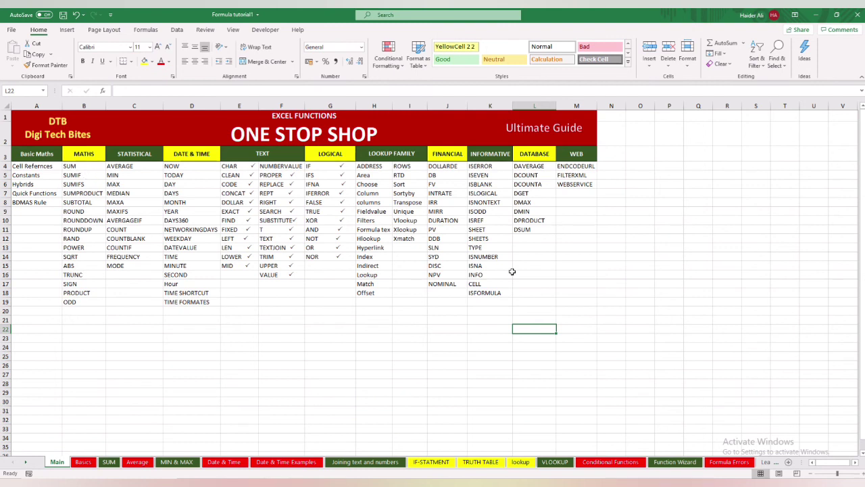
{"action": "left_click", "coordinate": [546, 290]}
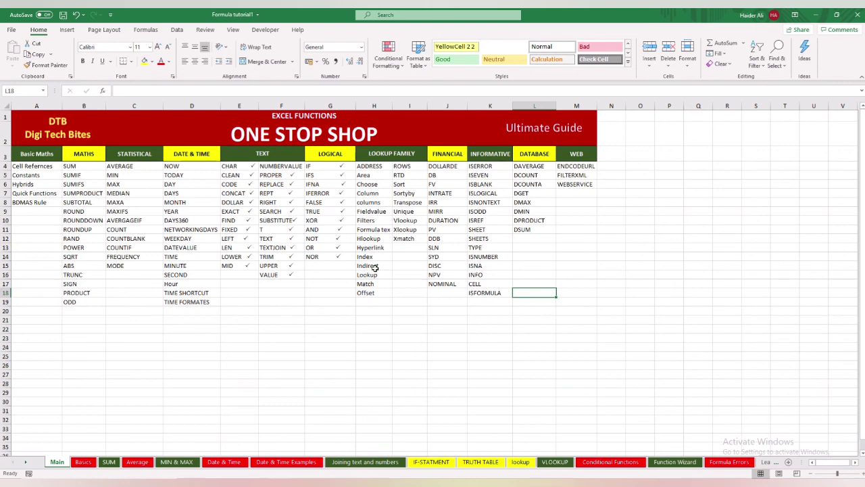